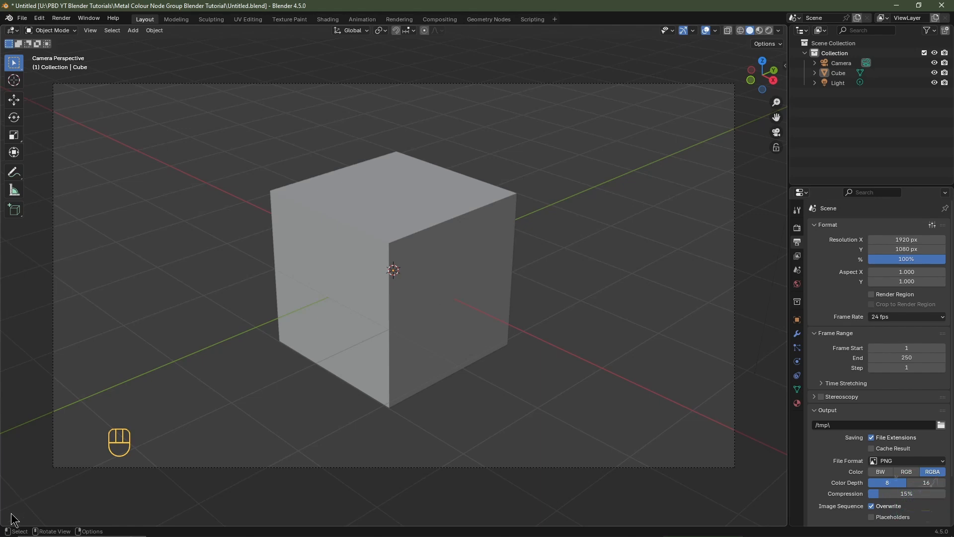
Step: Split the 3D viewport horizontally and turn the lower area into a Shader Editor
left_click_drag(5, 523, 15, 263)
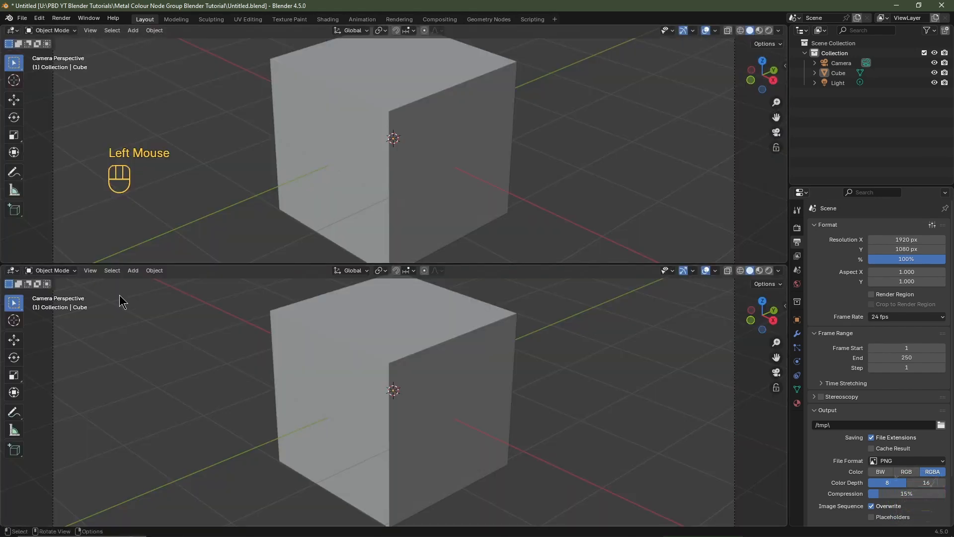
left_click(11, 271)
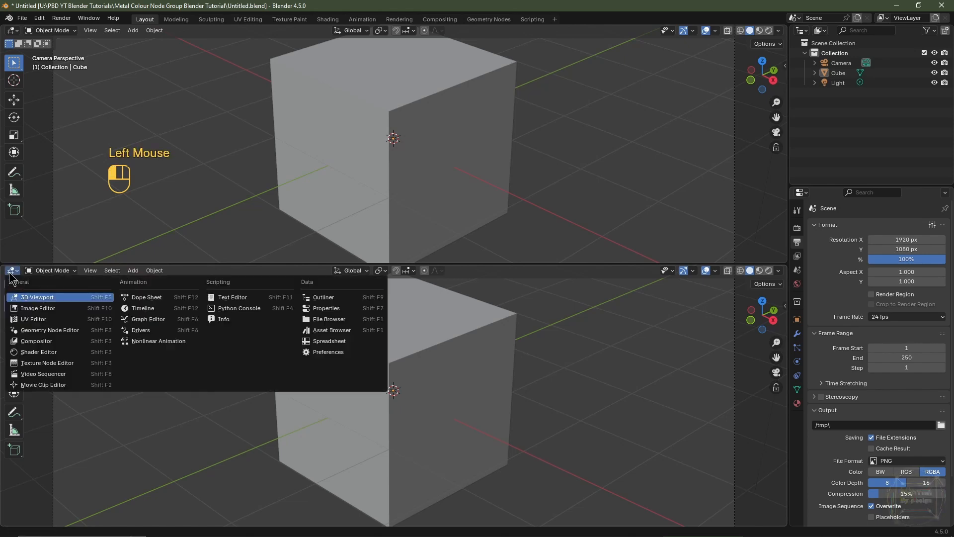
left_click(40, 351)
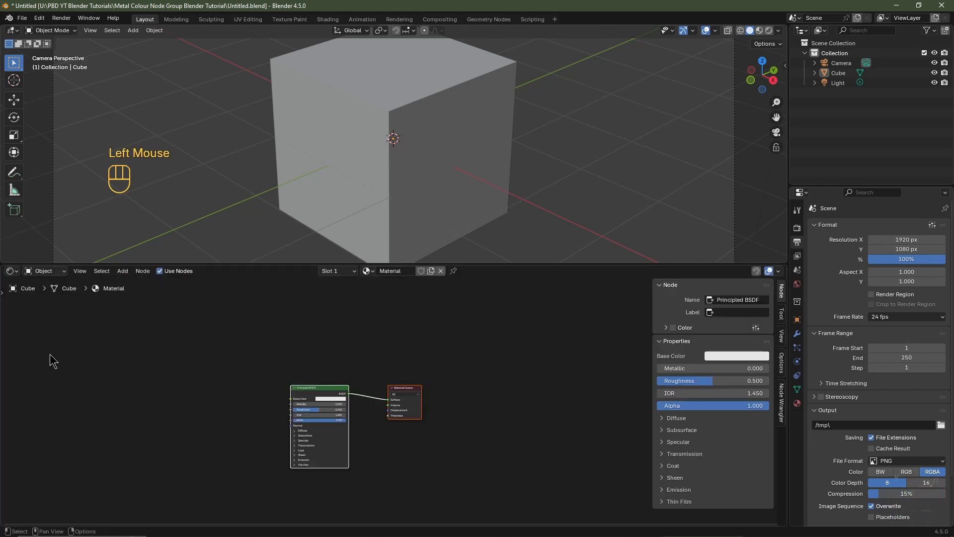
Step: Select the cube and rename its material to "Metalic Color Tones"
left_click(396, 140)
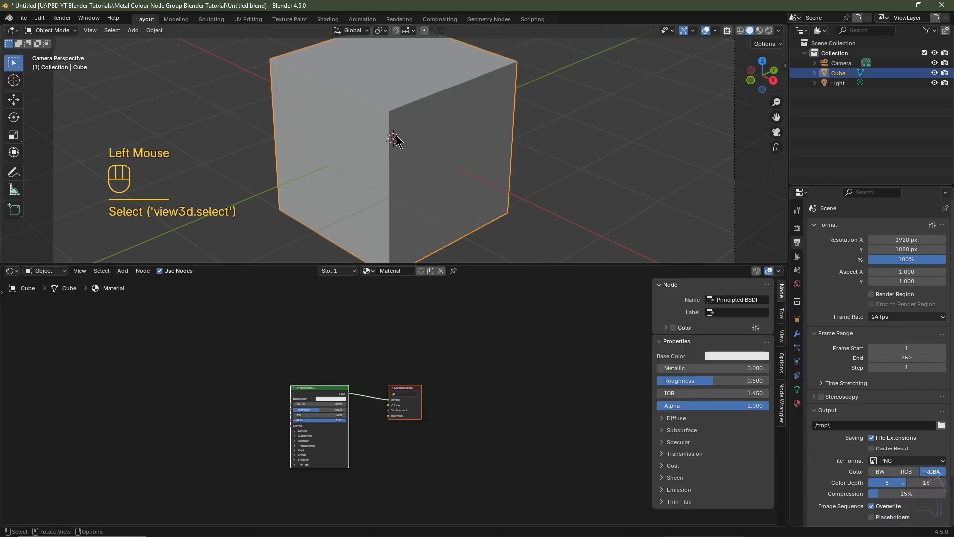
left_click(368, 272)
left_click(345, 300)
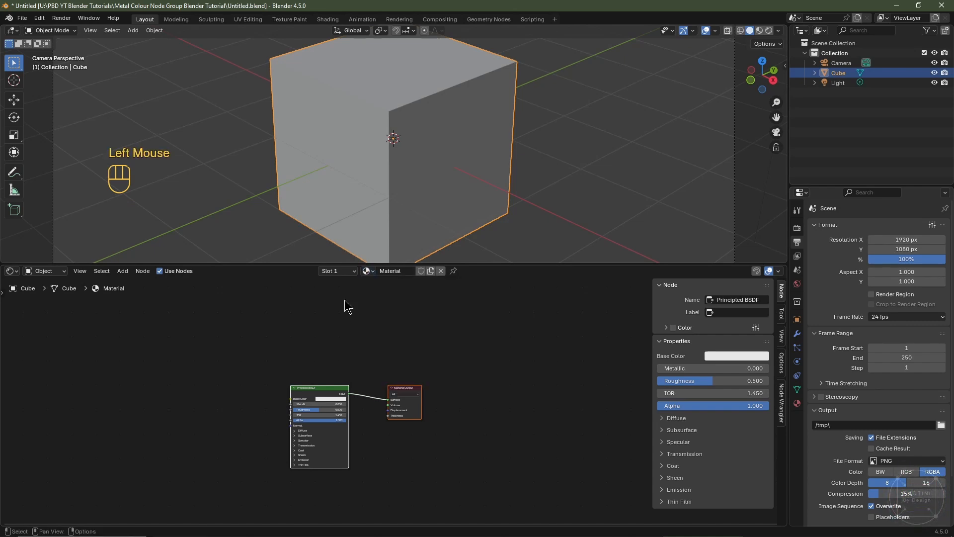
left_click(401, 271)
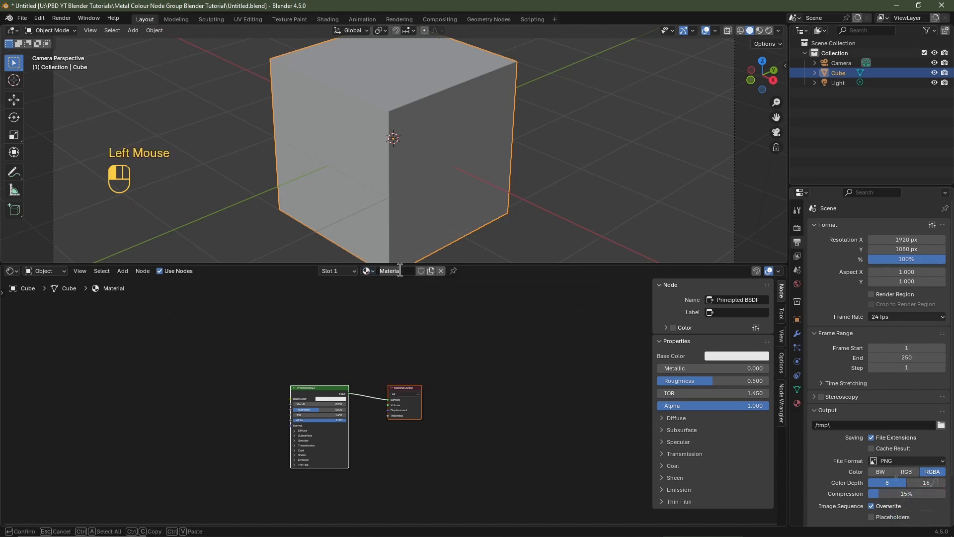
type("Metalic Color Tones")
key("Return")
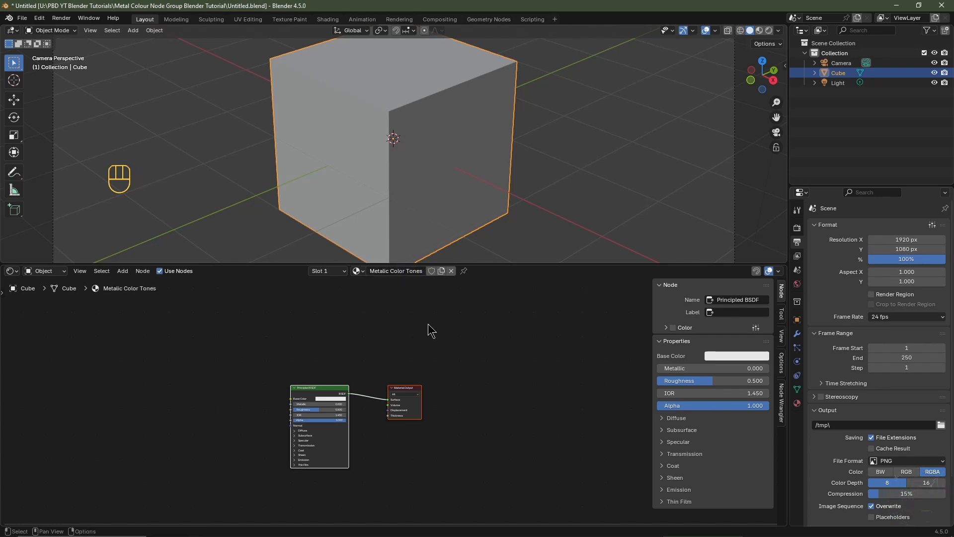
Step: Hide the node editor sidebar and enlarge the Shader Editor area
key("n")
middle_click_drag(376, 391, 618, 379)
left_click_drag(545, 263, 547, 103)
scroll(383, 321, "up", 6)
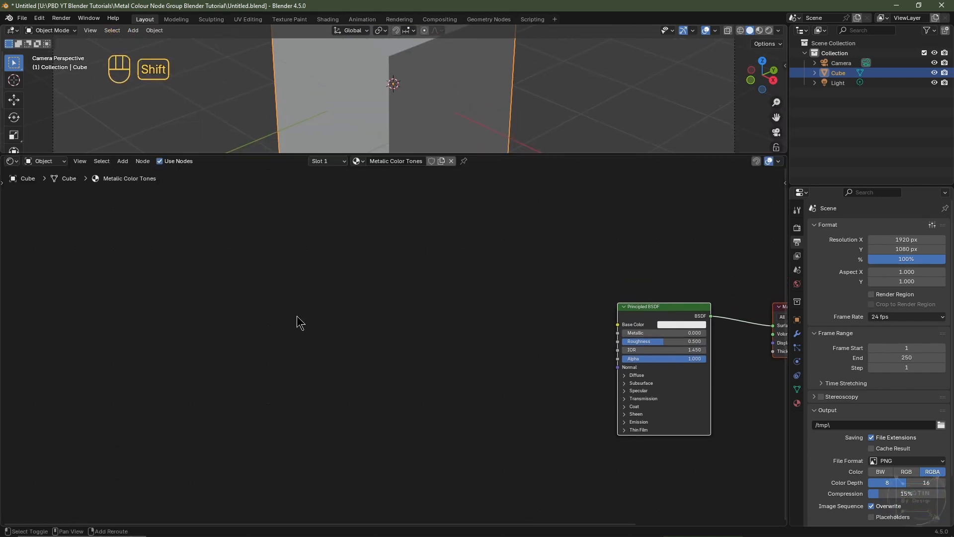
Step: Add an RGB input node to the left of the Principled BSDF node
key("shift+a")
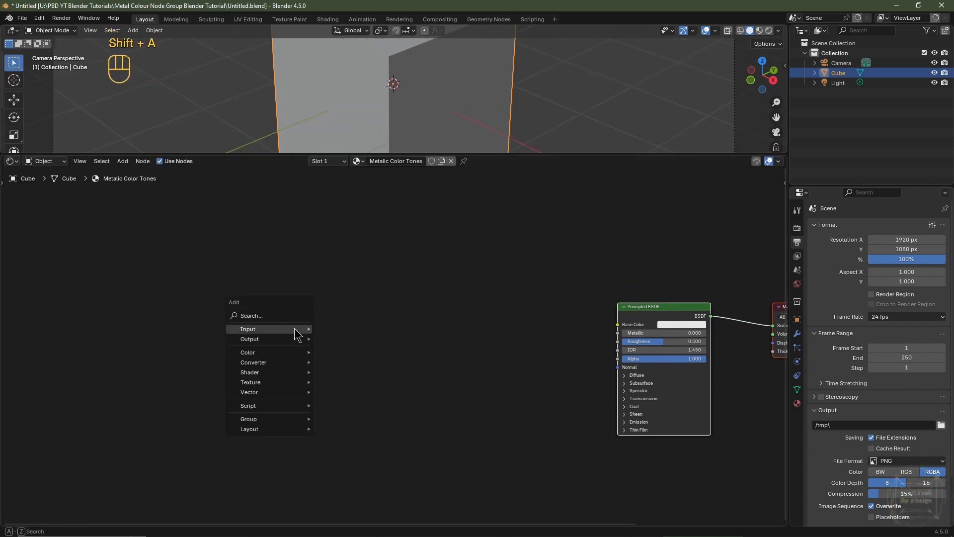
mouse_move(294, 328)
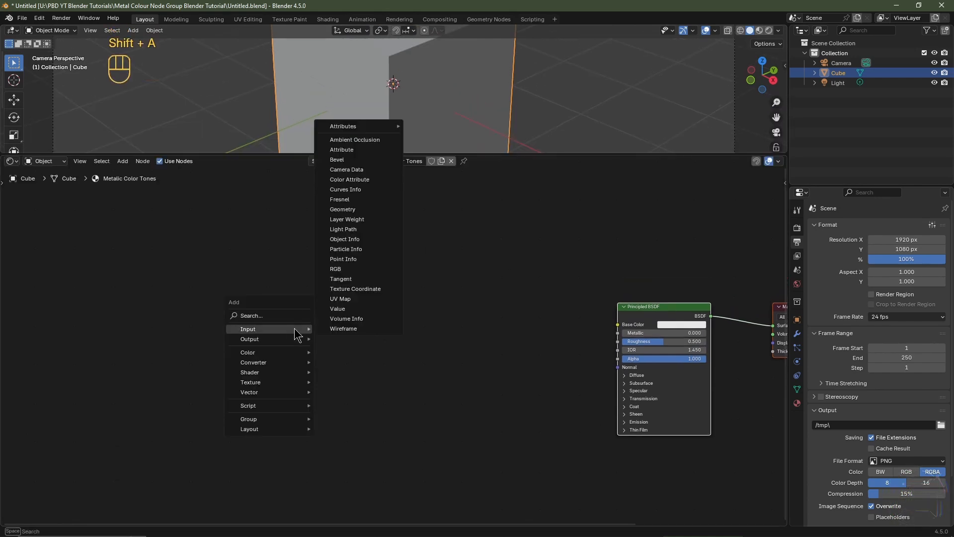
left_click(362, 269)
left_click(271, 238)
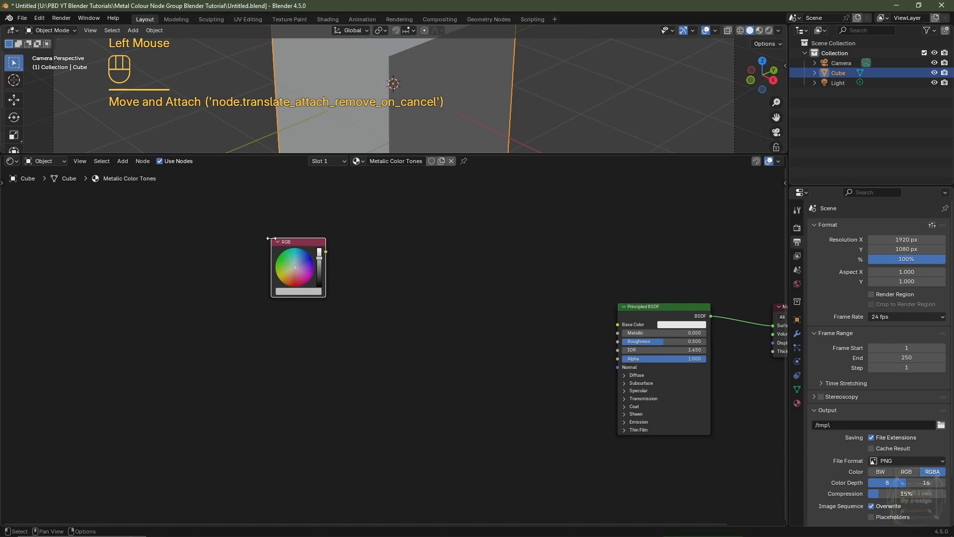
Step: Zoom in on the RGB node and inspect its color picker without changing it
scroll(362, 348, "up", 2)
middle_click_drag(362, 347, 412, 390)
scroll(387, 368, "up", 2)
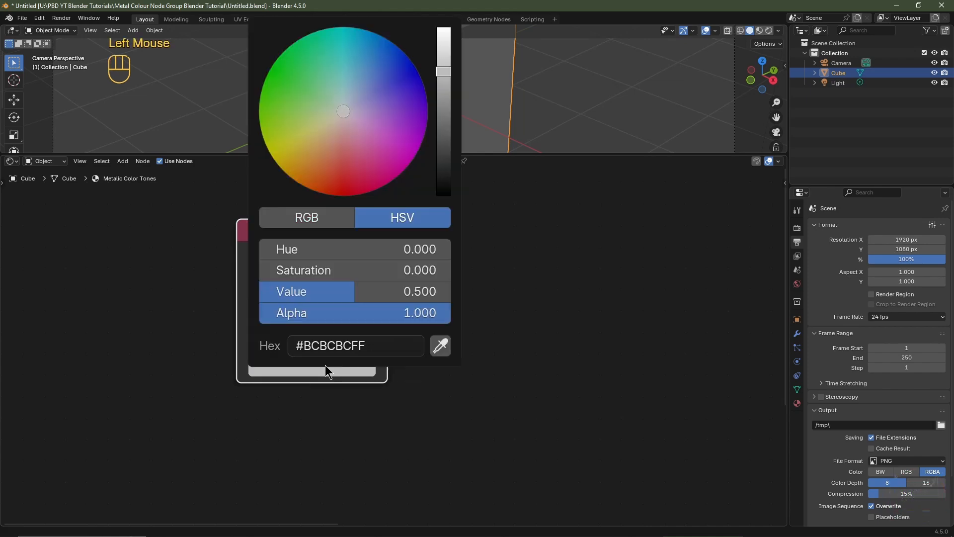
left_click(325, 367)
mouse_move(325, 136)
left_mouse_down()
mouse_move(363, 153)
mouse_move(405, 138)
mouse_move(410, 102)
mouse_move(381, 74)
mouse_move(354, 70)
mouse_move(306, 145)
left_mouse_up()
key("Escape")
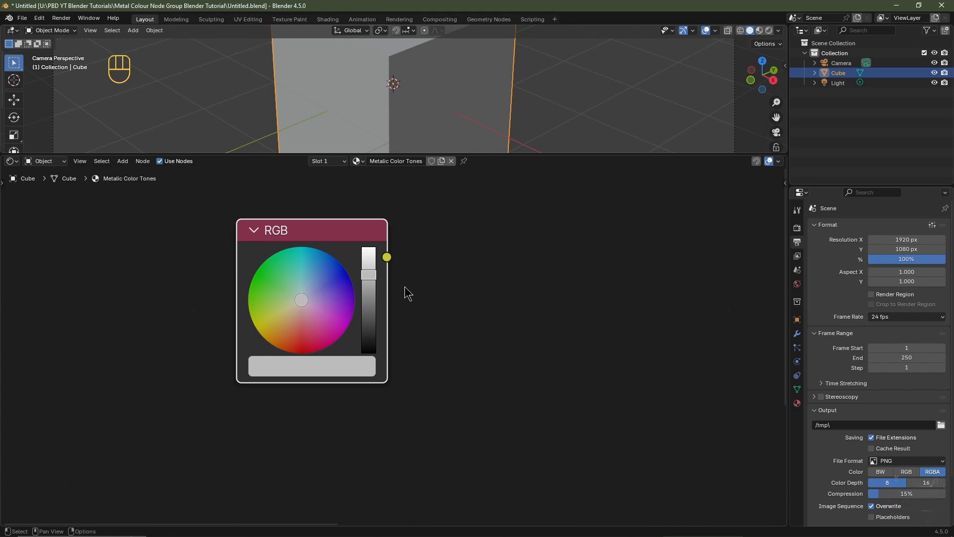
left_click(408, 293)
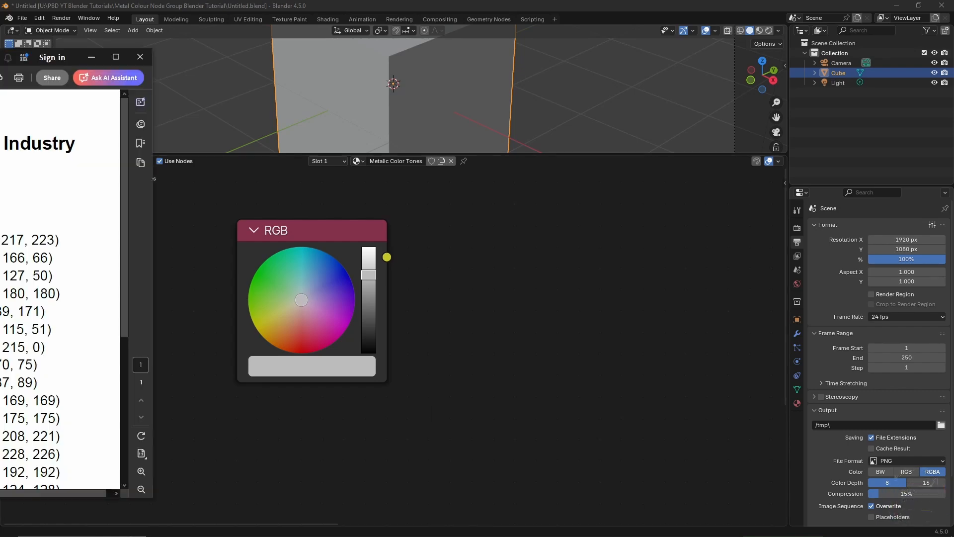
Step: Bring the metal colour code chart document into view and scroll through its hex codes
left_click_drag(0, 57, 420, 52)
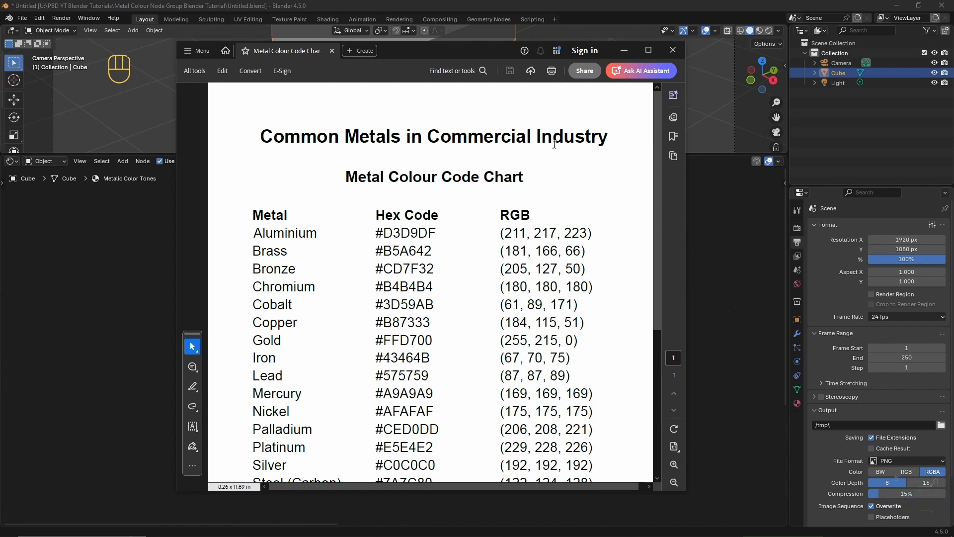
scroll(369, 231, "down", 5)
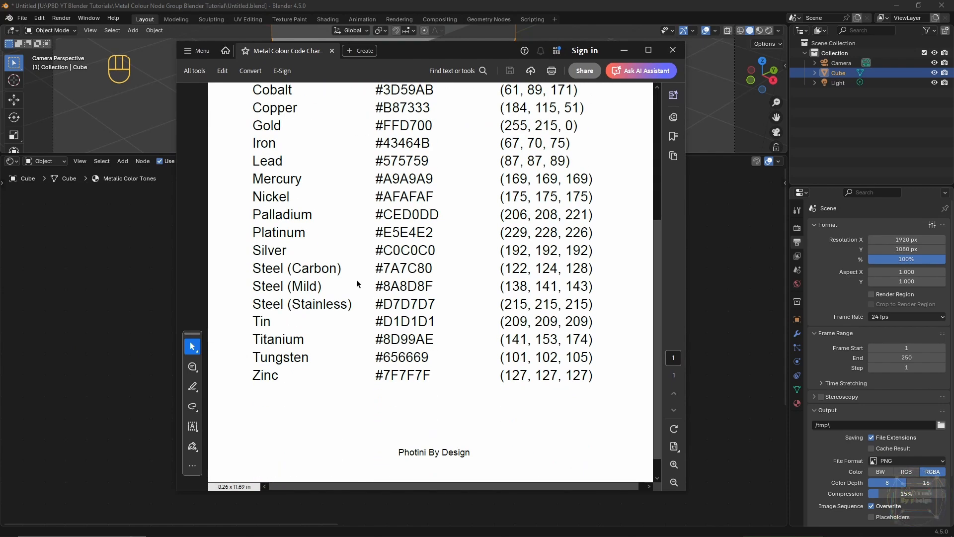
scroll(301, 390, "up", 3)
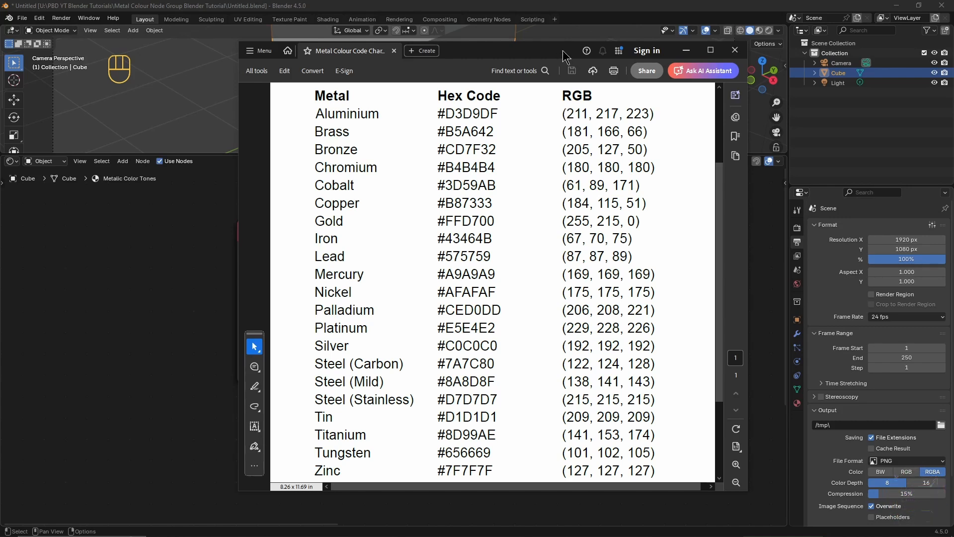
left_click_drag(552, 51, 0, 45)
Step: Open the RGB node's color picker and switch it to RGB mode
double_click(277, 369)
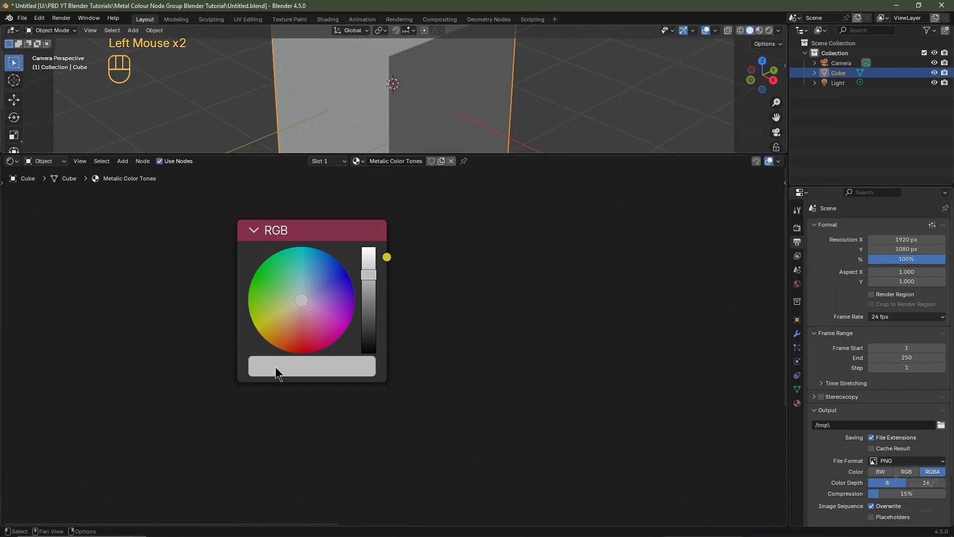
left_click(276, 368)
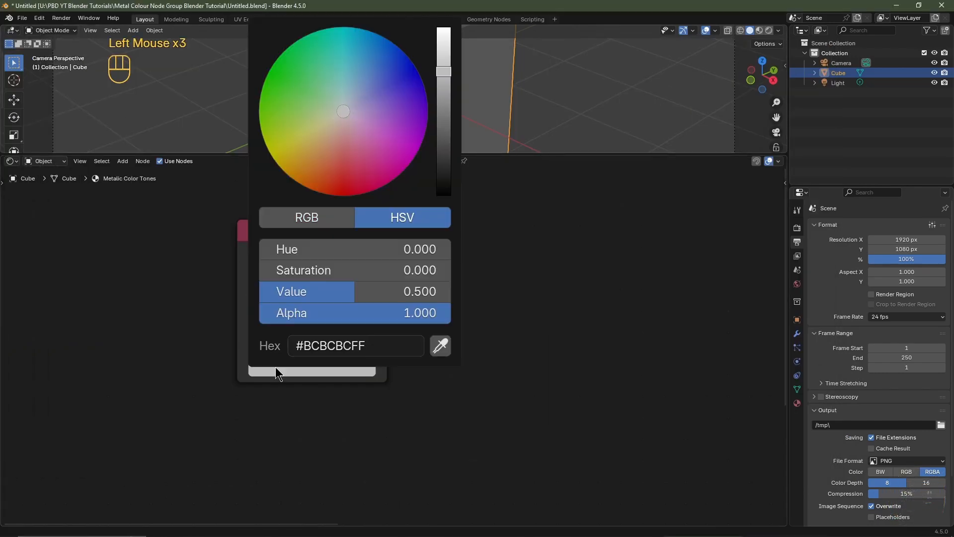
left_click(304, 219)
left_click_drag(300, 249, 398, 248)
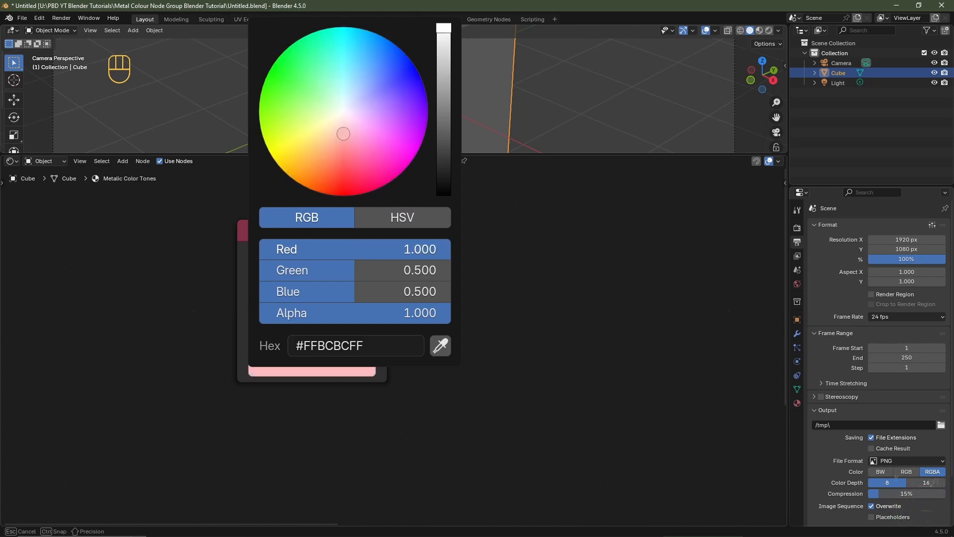
key("Escape")
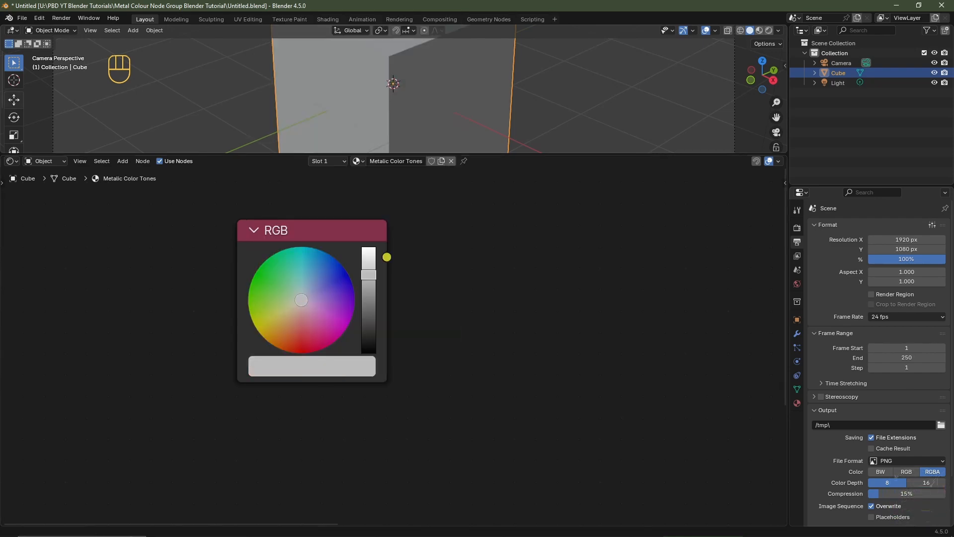
Step: Copy Aluminium's hex code #D3D9DF from the chart and paste it as the RGB node's hex colour
left_click_drag(0, 49, 721, 60)
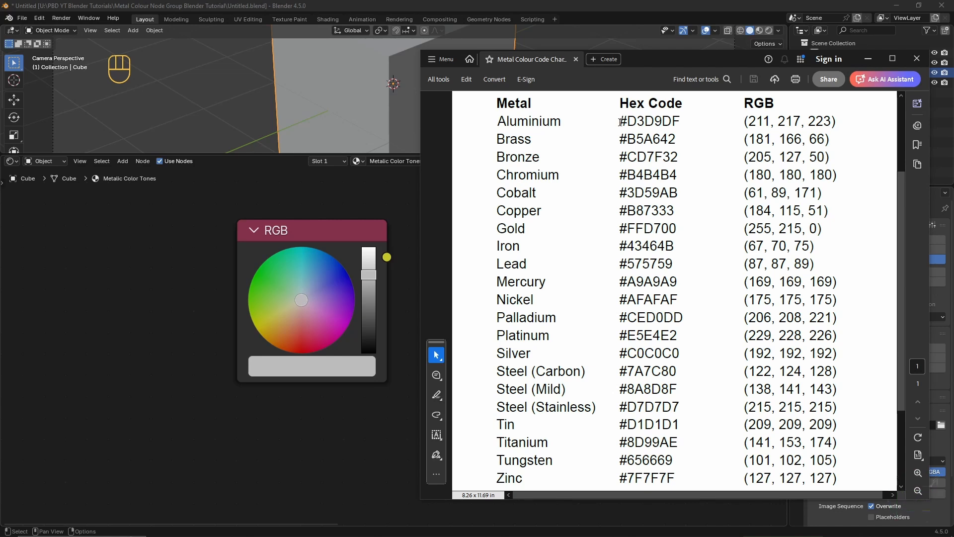
left_click_drag(621, 121, 680, 125)
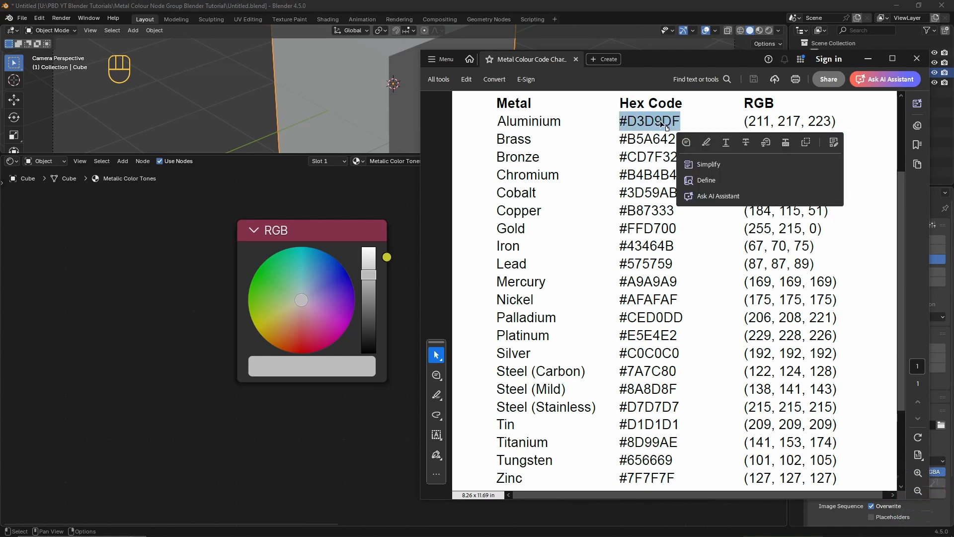
key("ctrl+c")
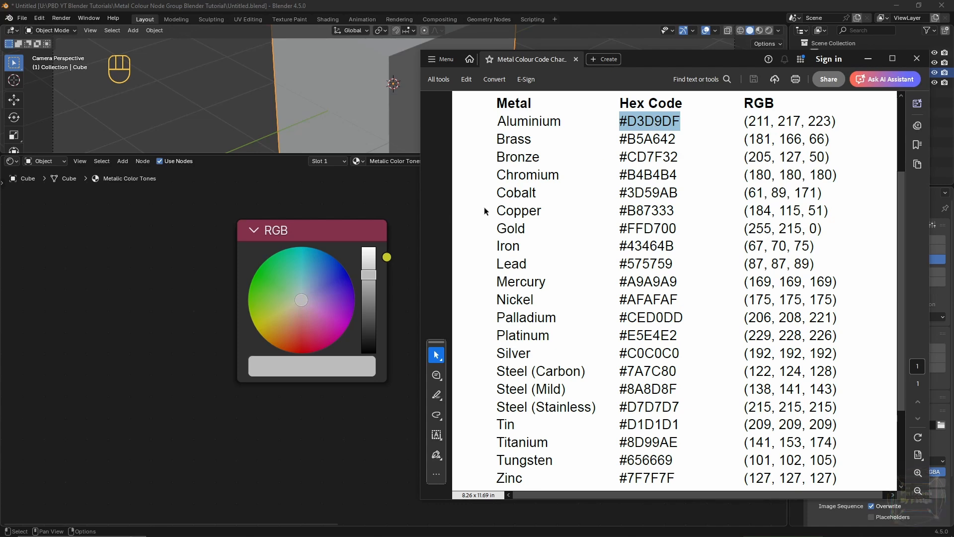
left_click(305, 370)
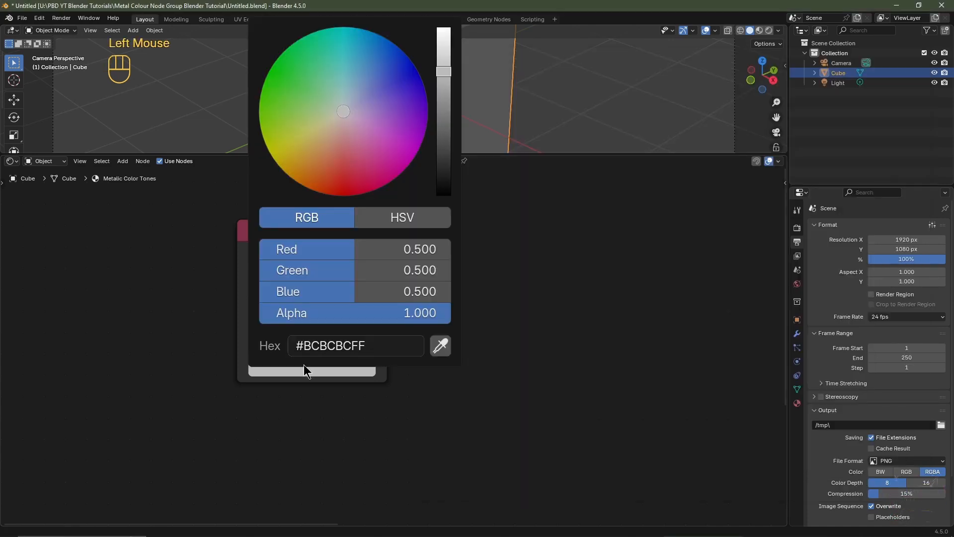
left_click(322, 344)
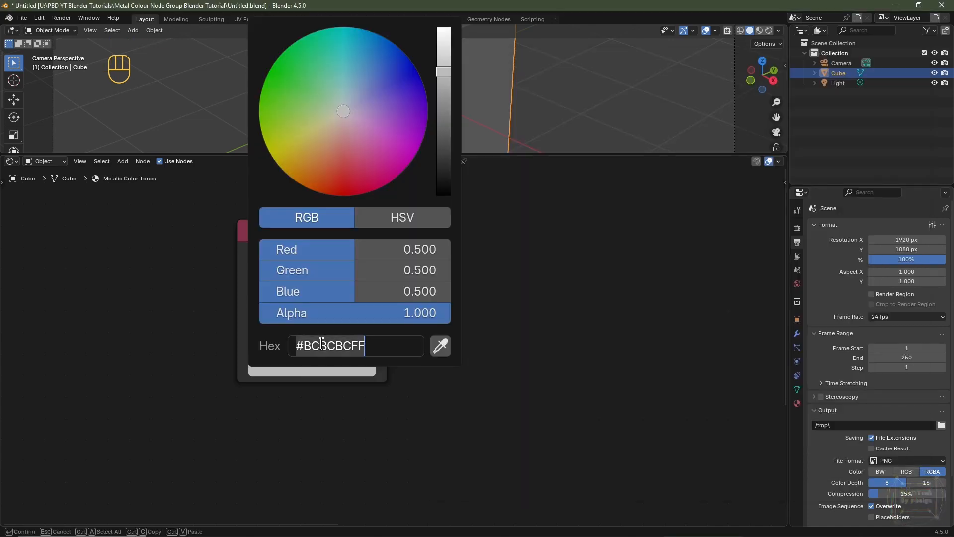
key("ctrl+v")
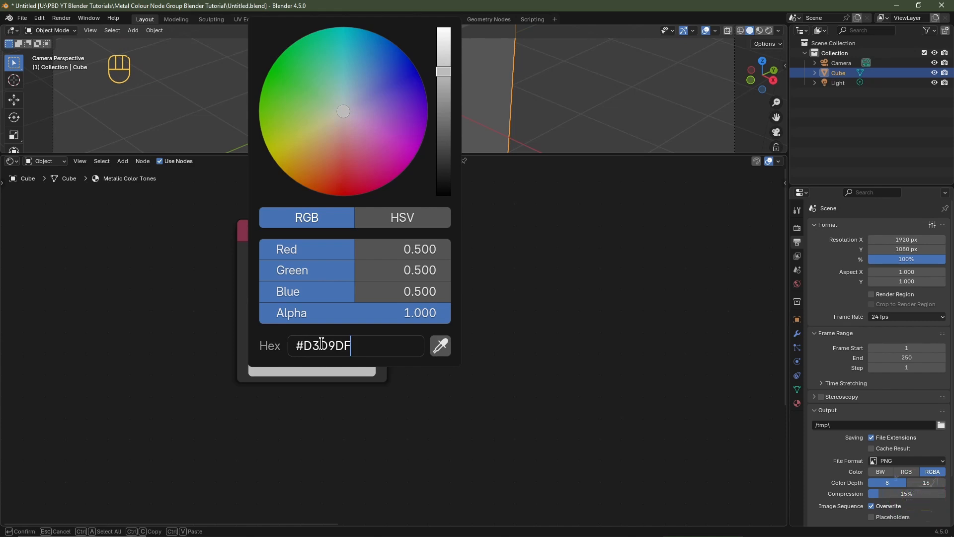
key("Return")
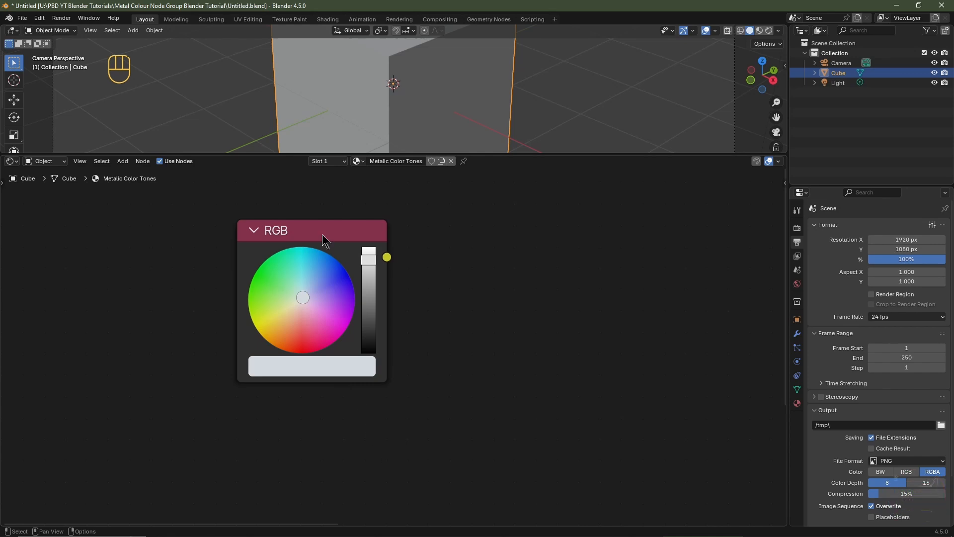
Step: Label the RGB node "Aluminium"
left_click(308, 227)
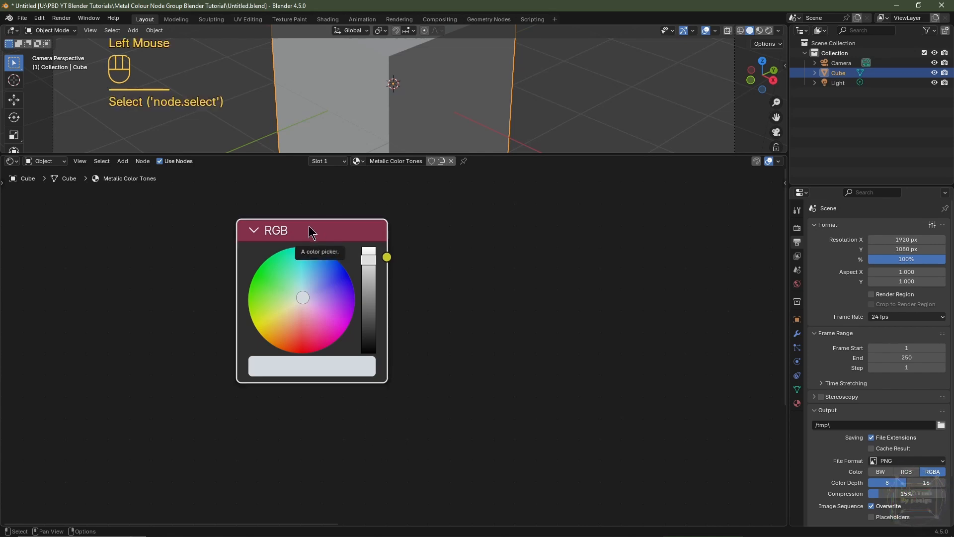
key("F2")
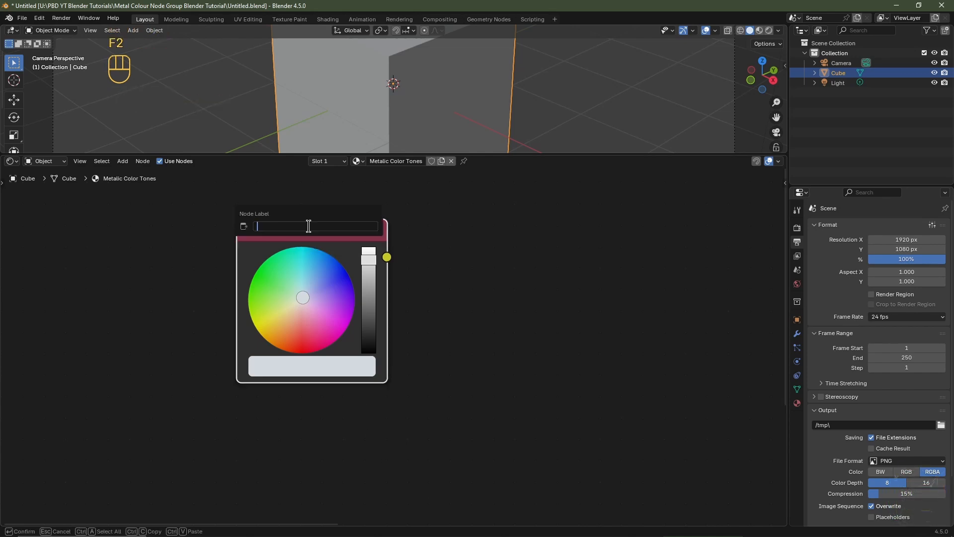
type("Aluminium")
key("Return")
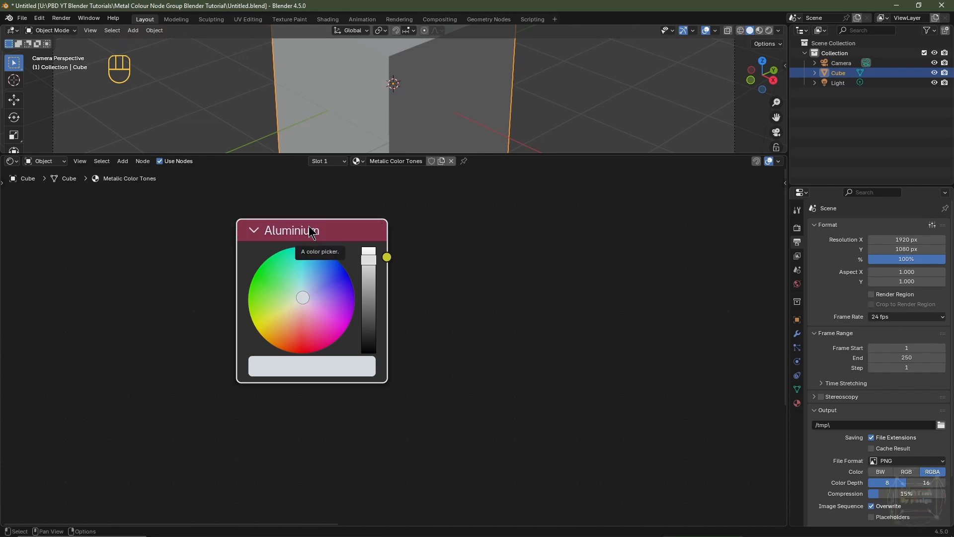
Step: Duplicate the Aluminium node straight below the original and turn on node snapping
key("shift+d")
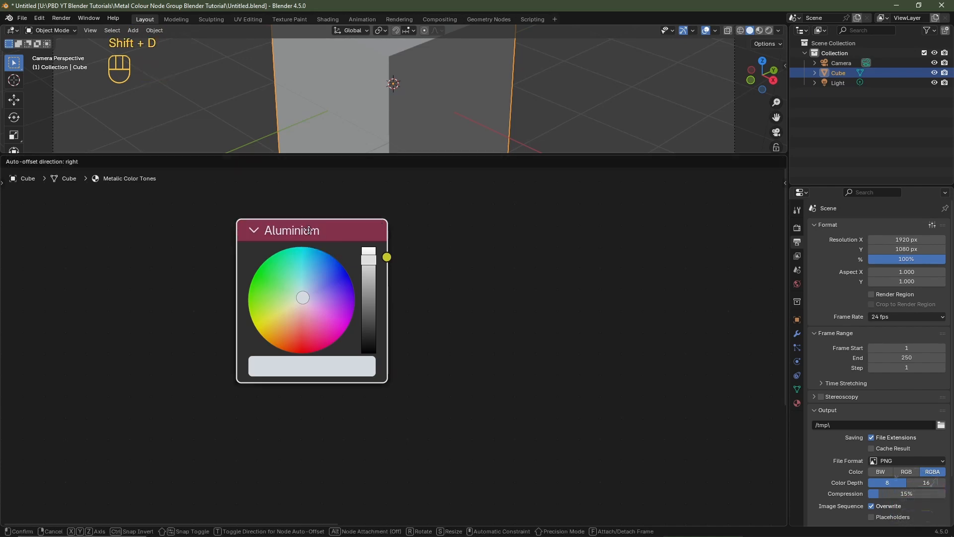
key("y")
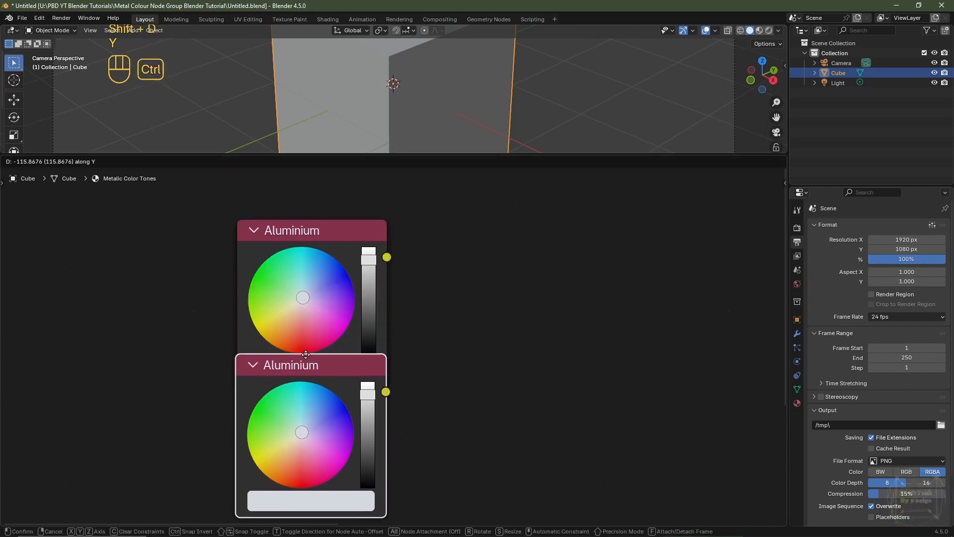
left_click(300, 404, "ctrl")
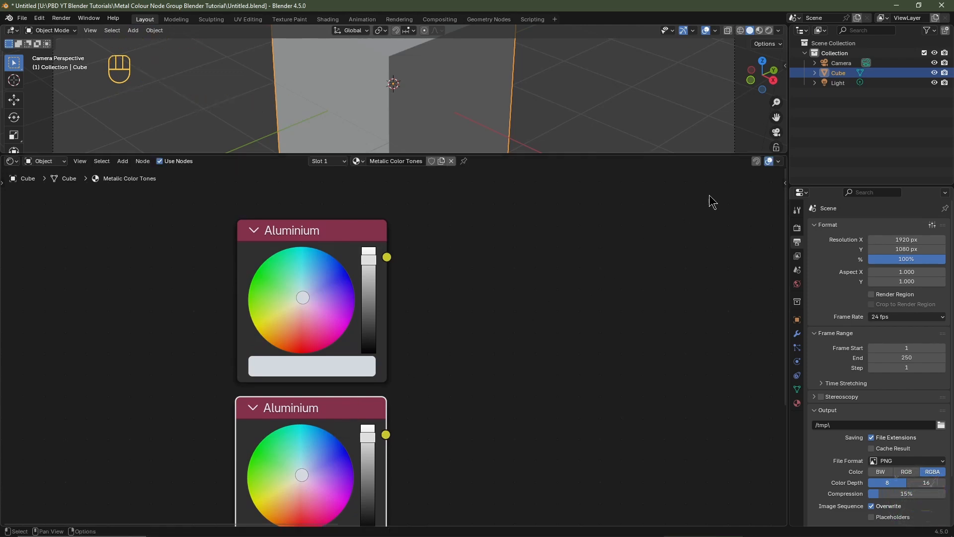
left_click(756, 161)
middle_click_drag(435, 426, 370, 288)
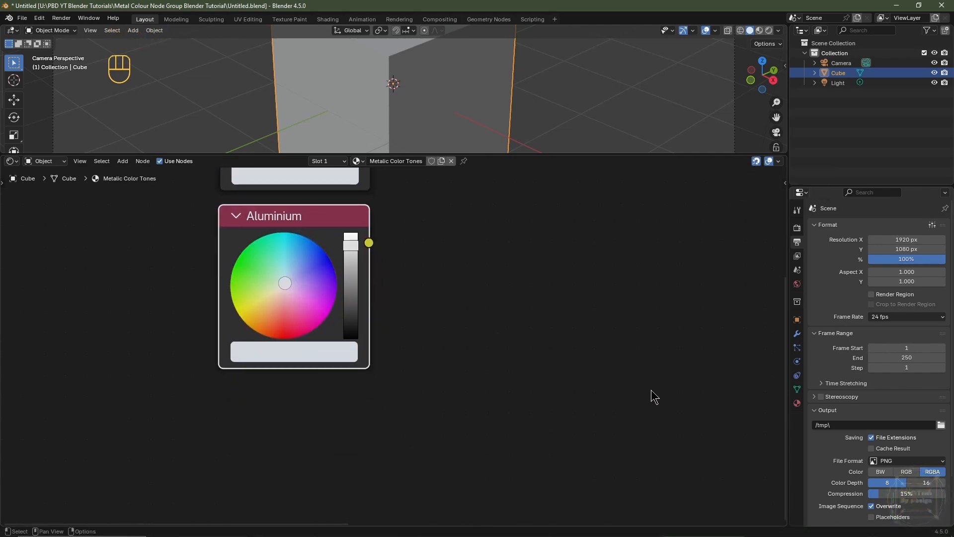
Step: Arrange the colour chart window and the Blender window side by side on screen
left_click(779, 531)
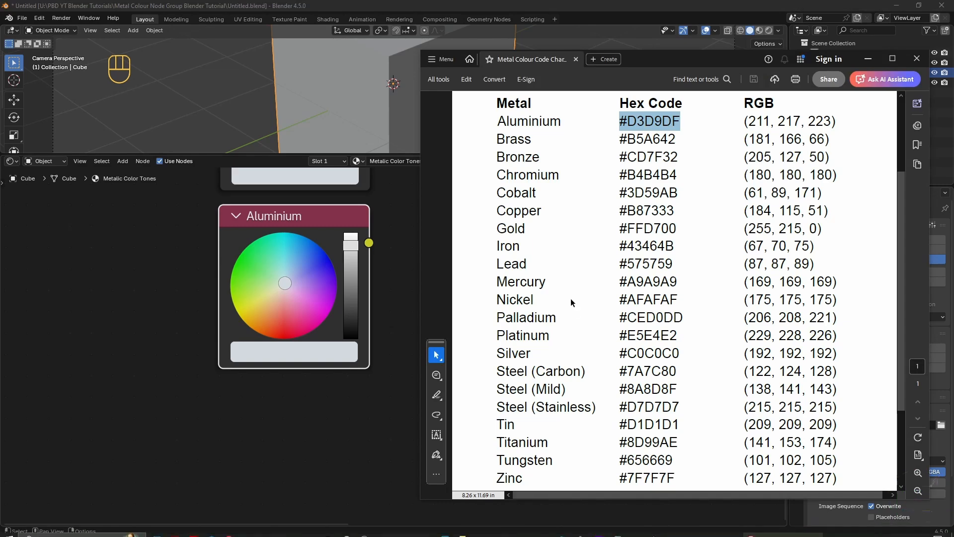
left_click_drag(660, 57, 244, 14)
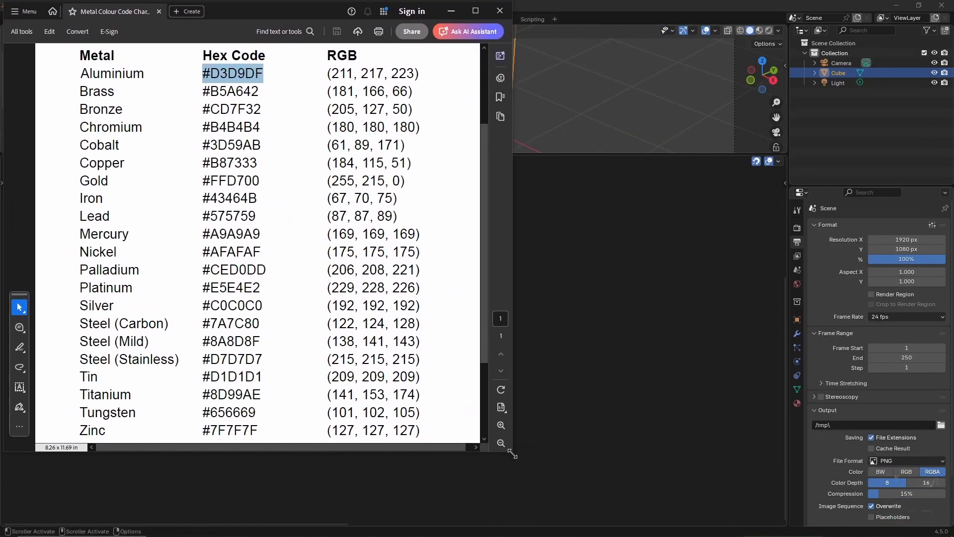
left_click_drag(511, 449, 330, 451)
left_click(114, 503)
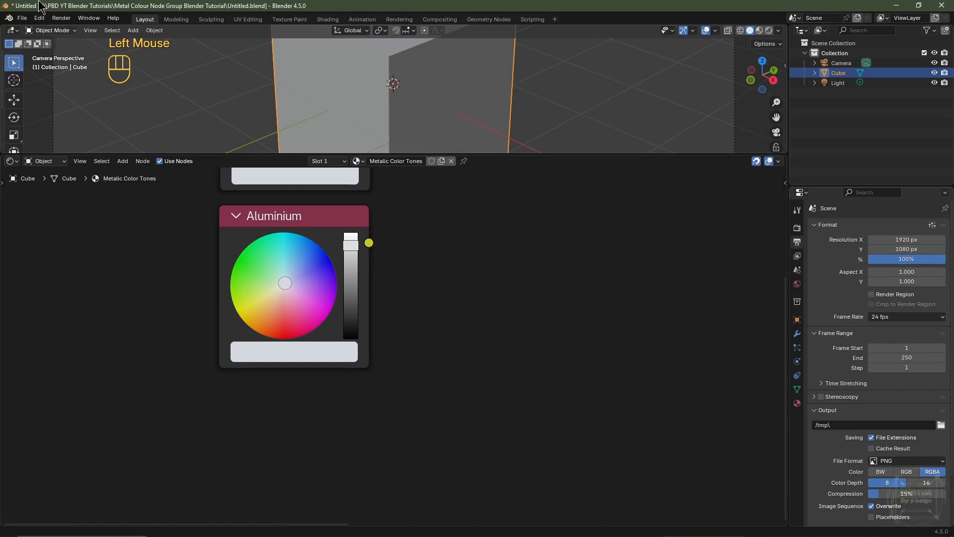
double_click(62, 4)
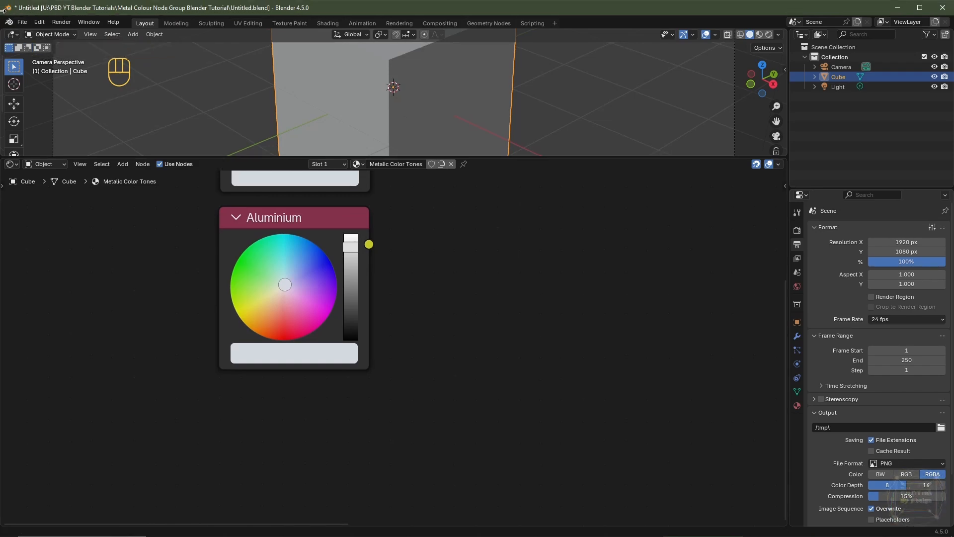
left_click_drag(3, 11, 312, 11)
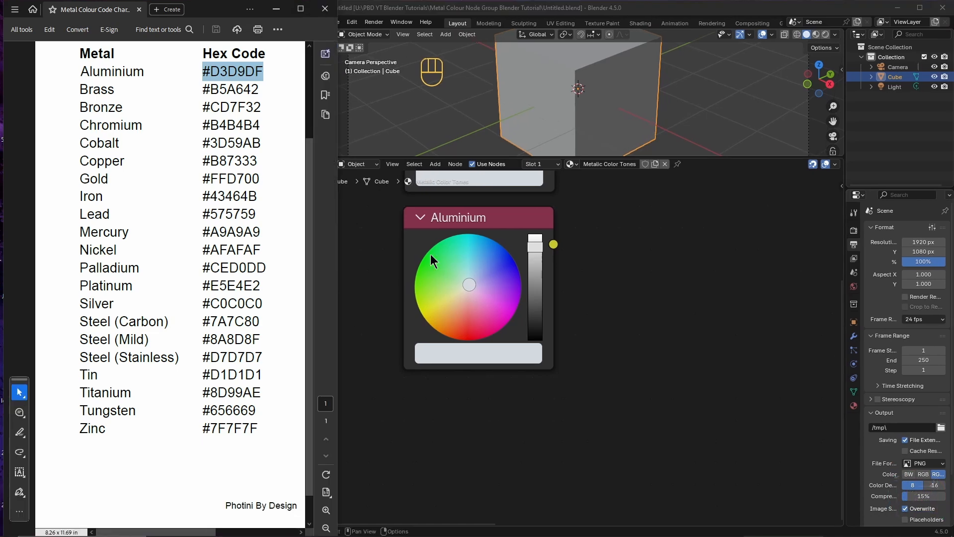
Step: Relabel the duplicated RGB node "Brass"
left_click(462, 219)
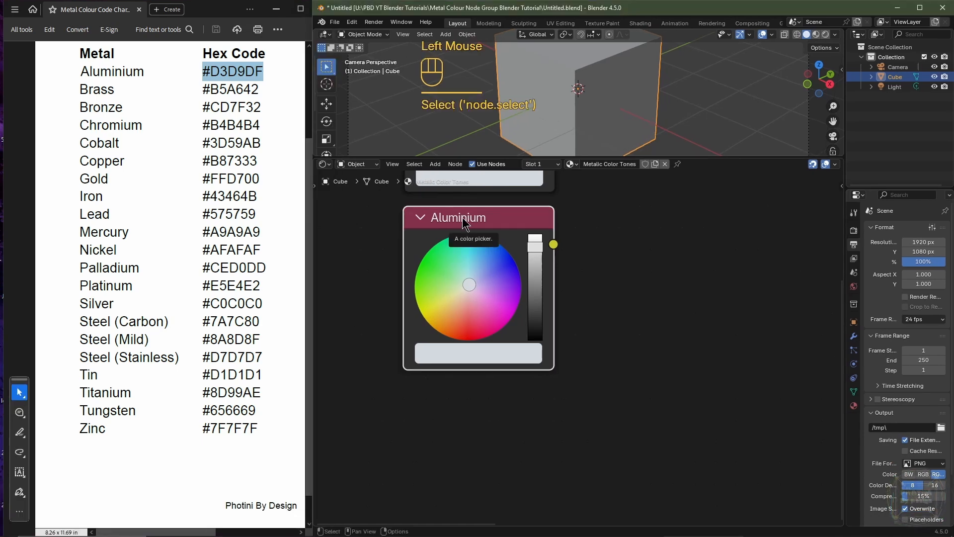
key("F2")
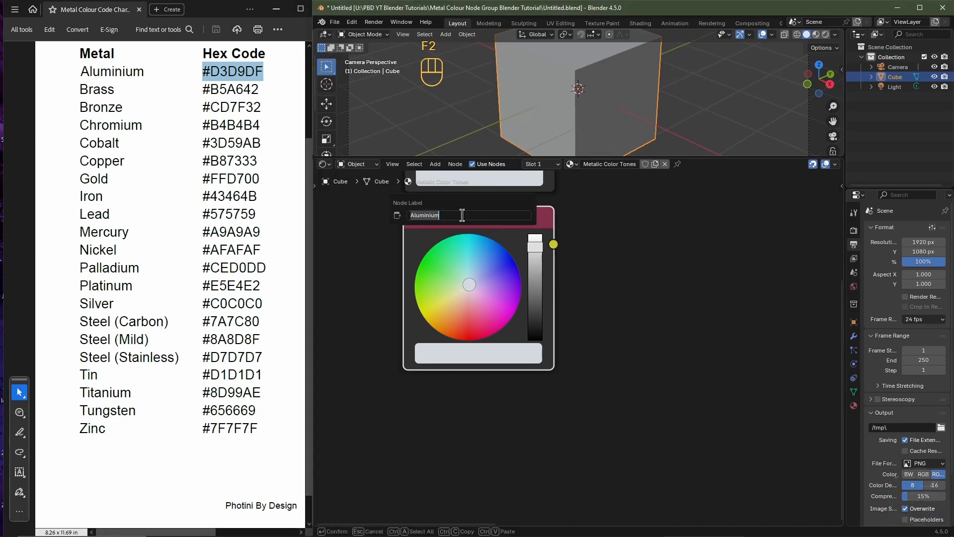
type("Brass")
key("Return")
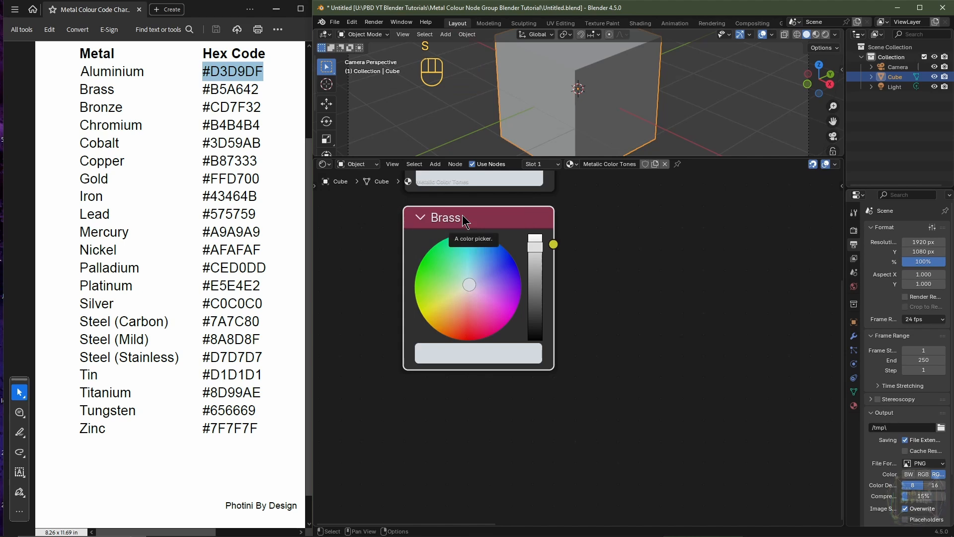
Step: Copy Brass's hex code #B5A642 from the chart and paste it as the Brass node's hex colour
left_click_drag(202, 90, 258, 96)
key("ctrl+c")
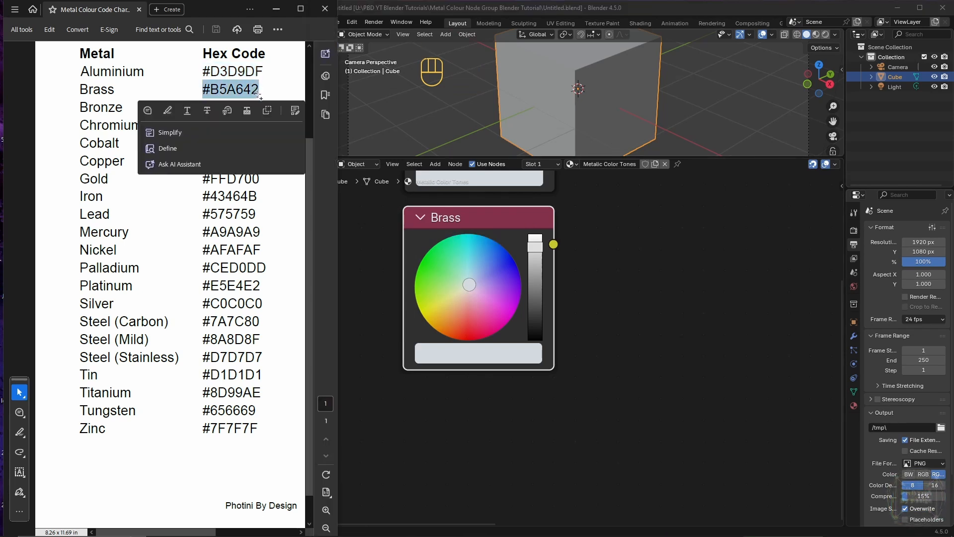
left_click(476, 350)
left_click(486, 351)
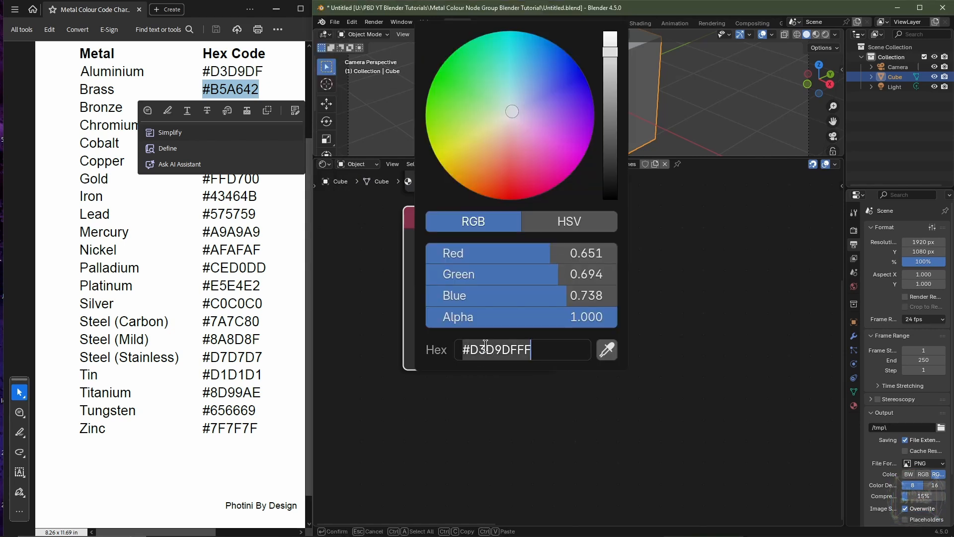
key("ctrl+v")
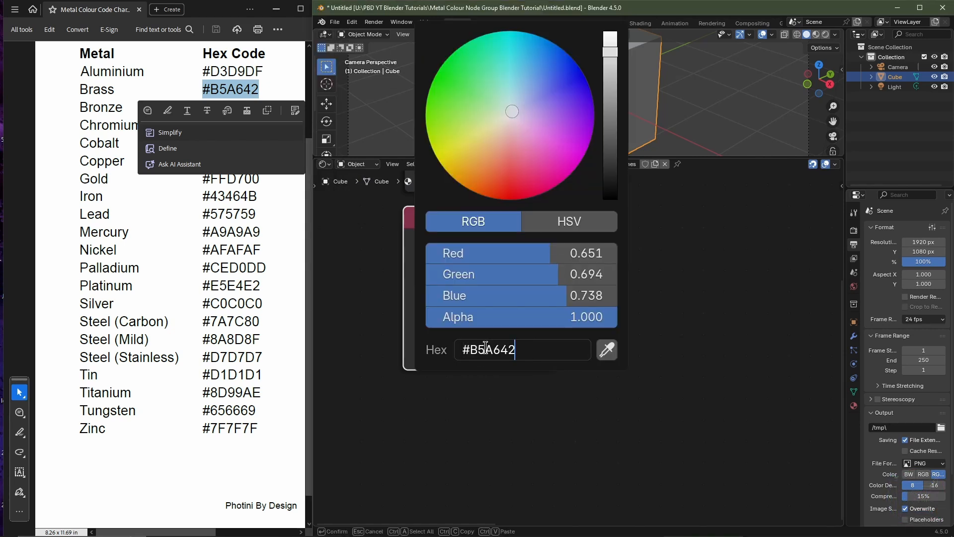
key("Return")
Step: Duplicate the Brass node and place the copy directly below it
scroll(540, 388, "down", 5)
middle_click_drag(517, 375, 474, 311)
scroll(471, 199, "up", 1)
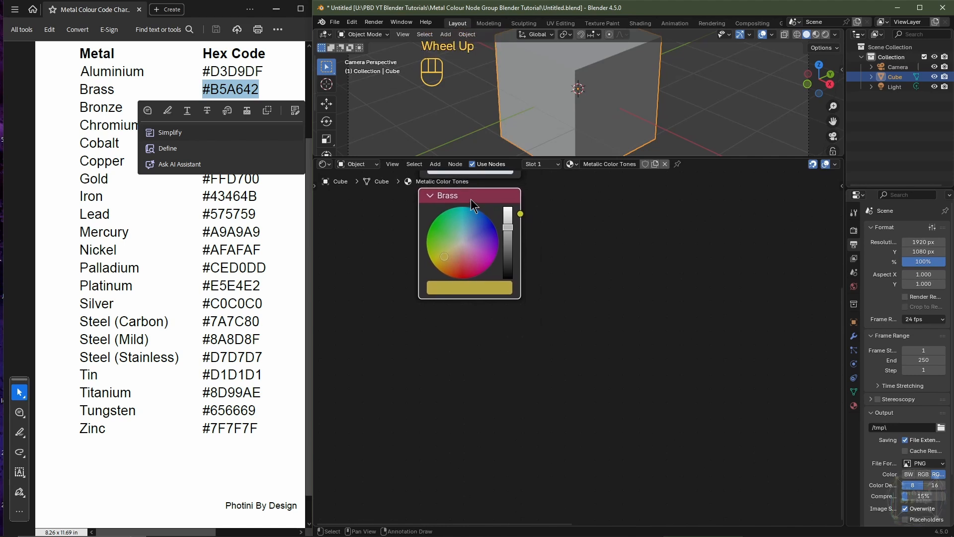
key("shift+d")
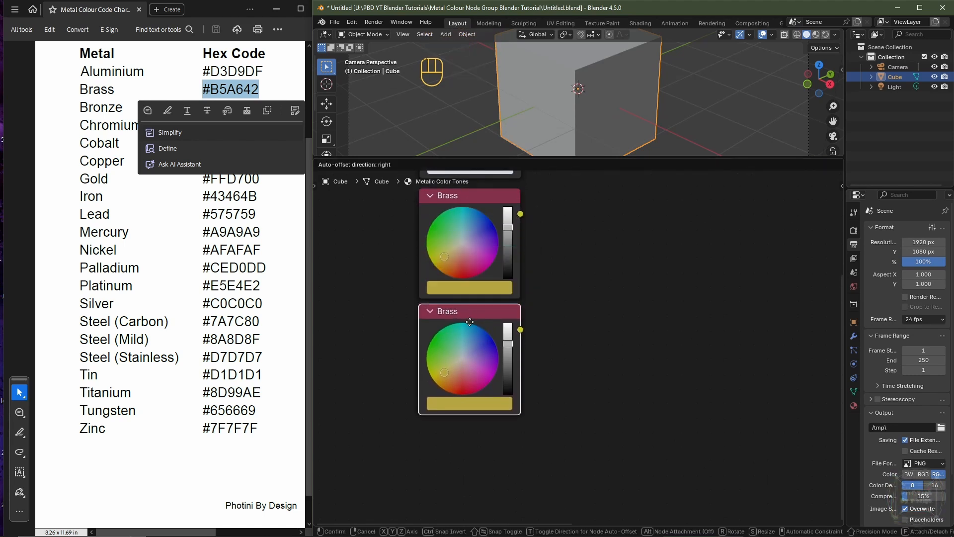
left_click(459, 318)
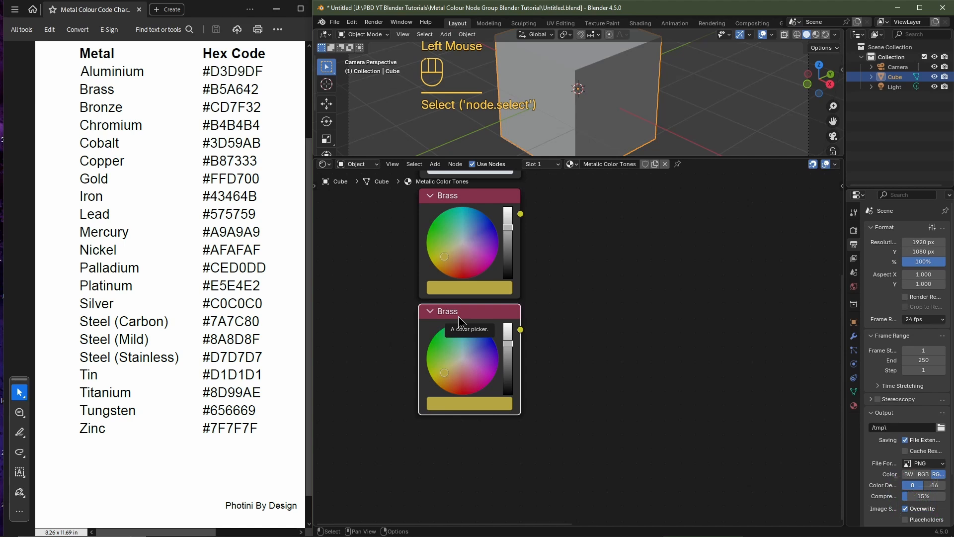
Step: Relabel the new duplicate node "Bronze"
key("F2")
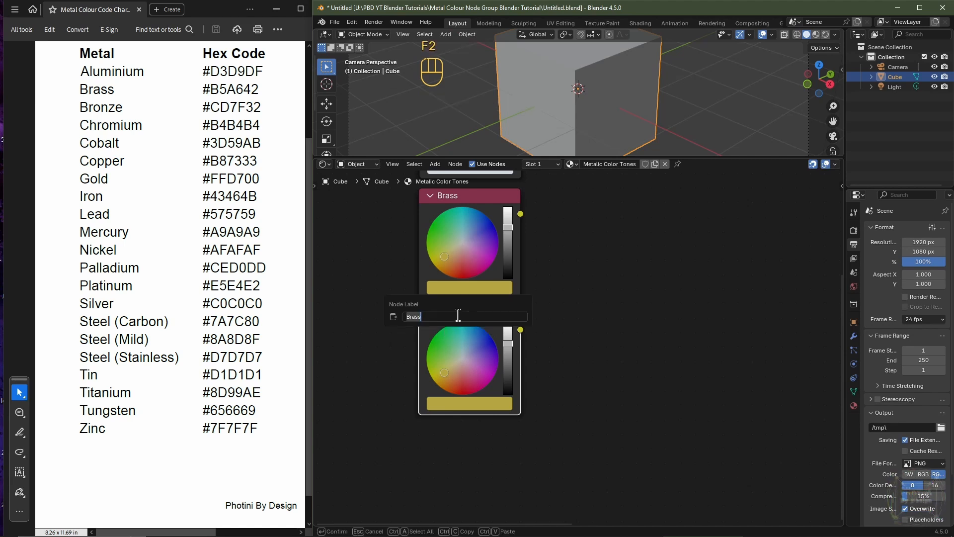
type("Bronze")
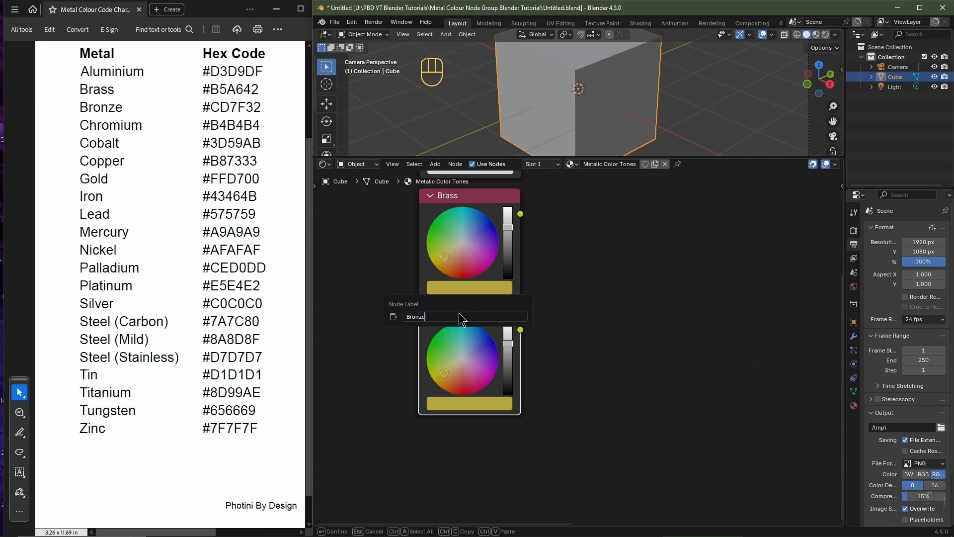
key("Return")
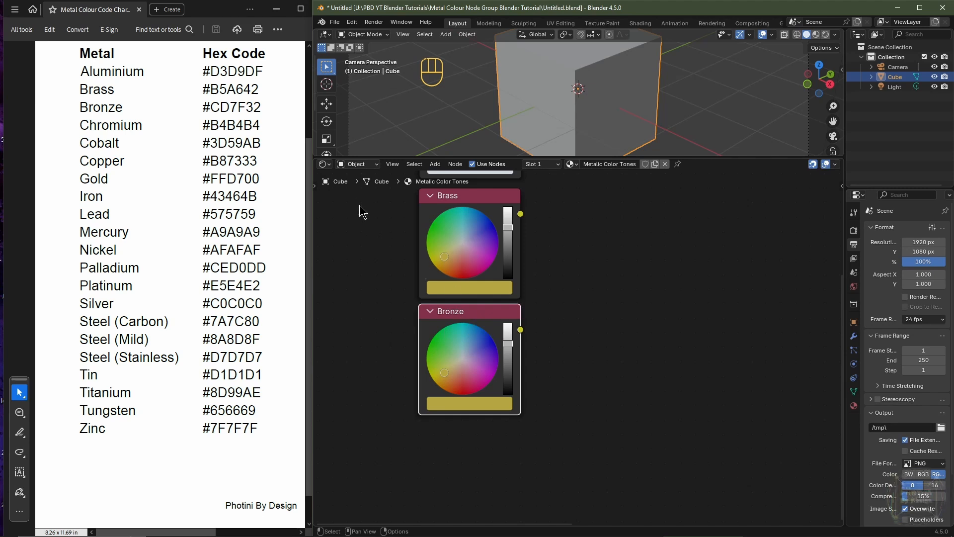
Step: Copy Bronze's hex code #CD7F32 from the chart and paste it as the Bronze node's hex colour
left_click_drag(204, 103, 257, 112)
key("ctrl+c")
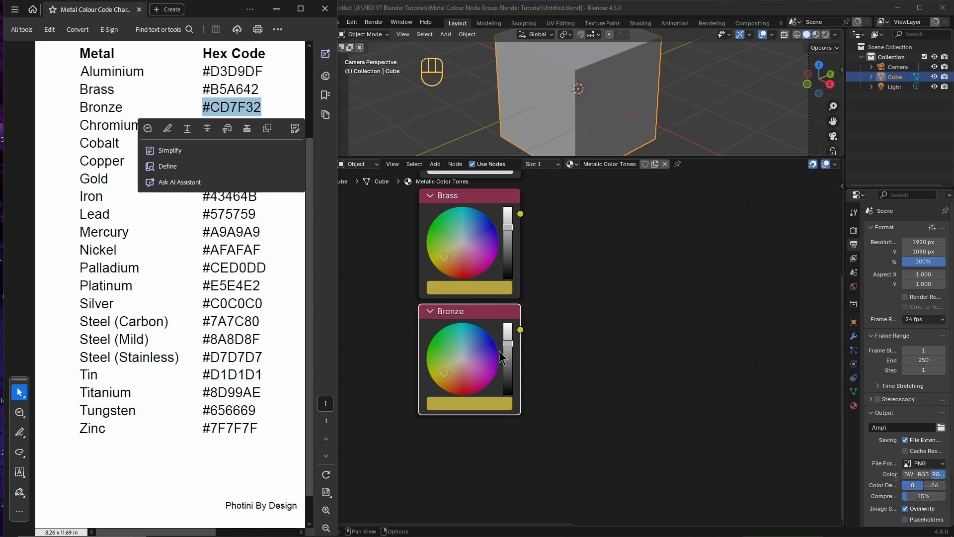
left_click(478, 401)
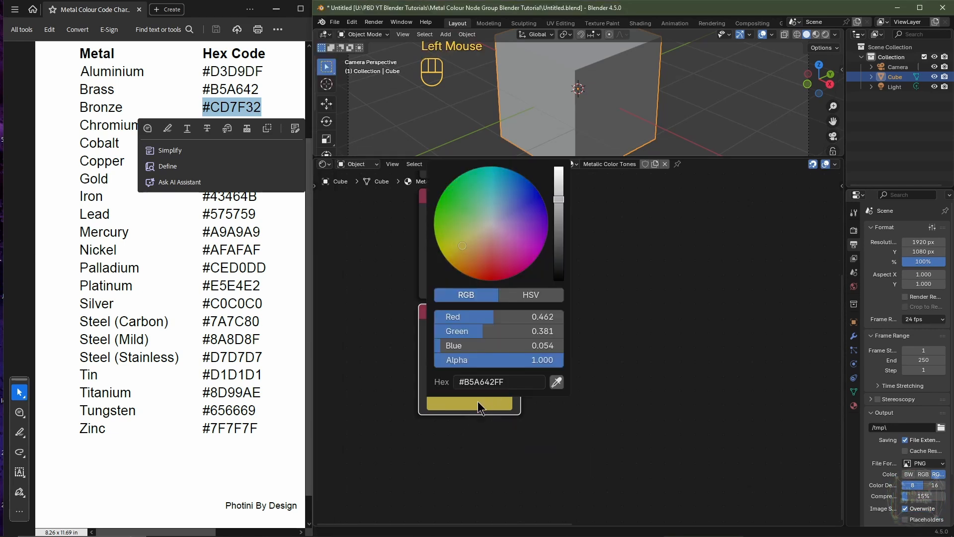
left_click(477, 382)
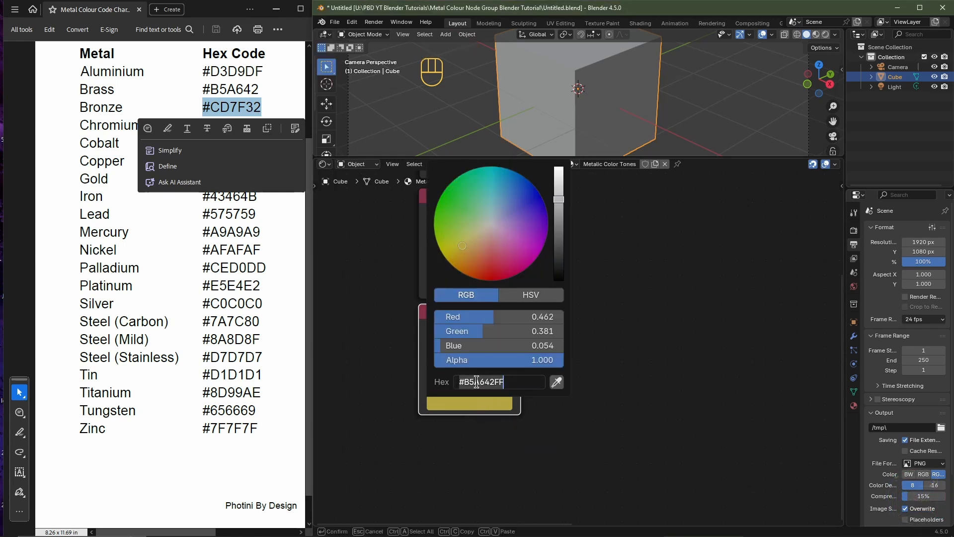
key("ctrl+v")
key("Return")
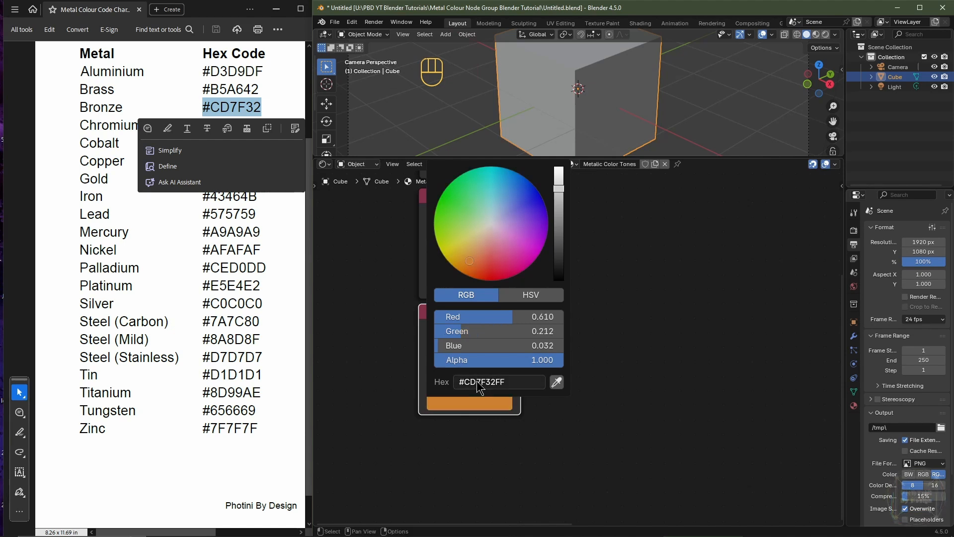
Step: Copy the remaining metals' names and hex codes from the chart into further duplicated RGB nodes, Chromium through Zinc
key("alt+Tab")
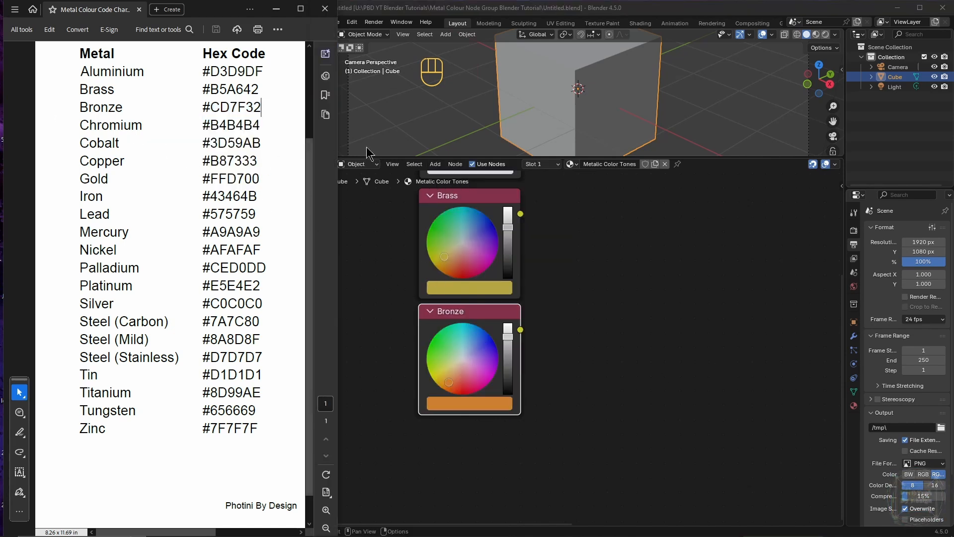
triple_click(221, 143)
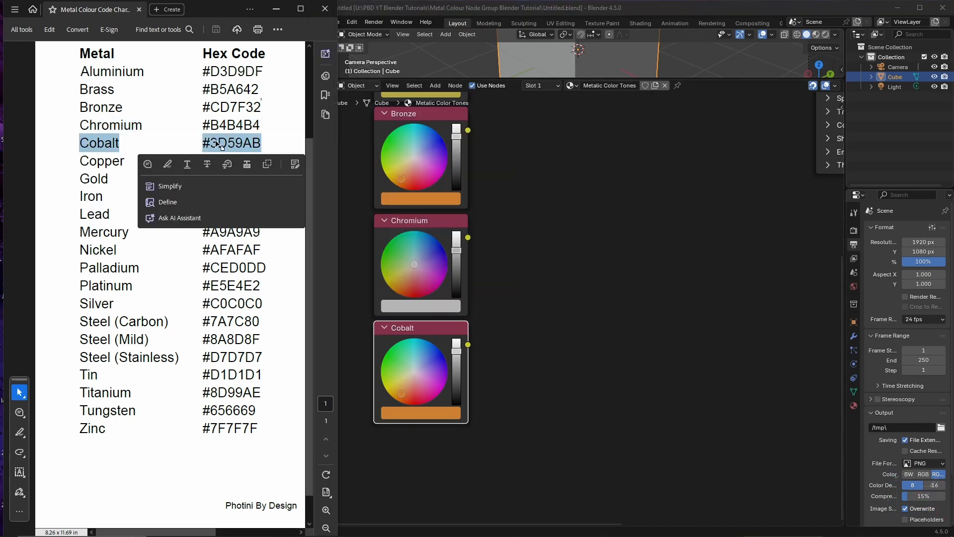
left_click_drag(203, 214, 257, 216)
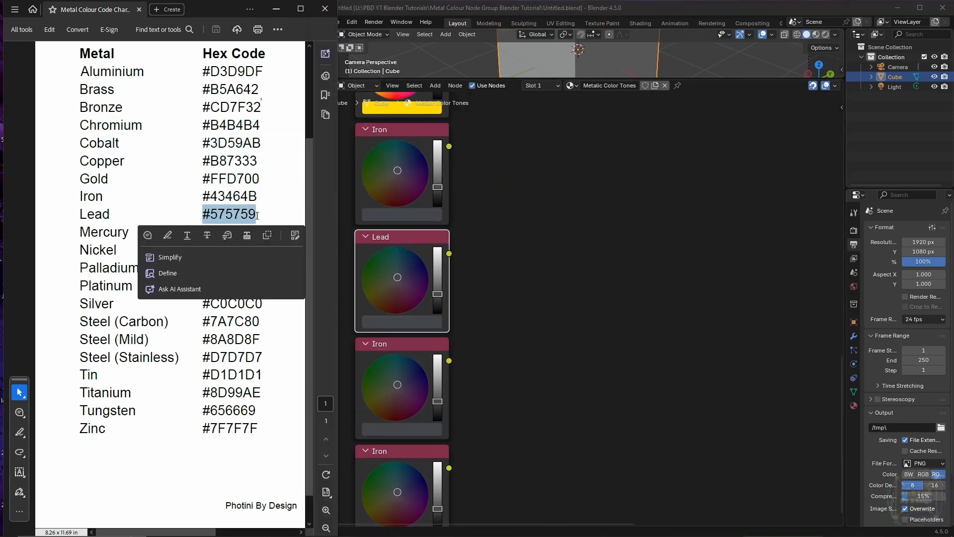
left_click_drag(80, 321, 164, 324)
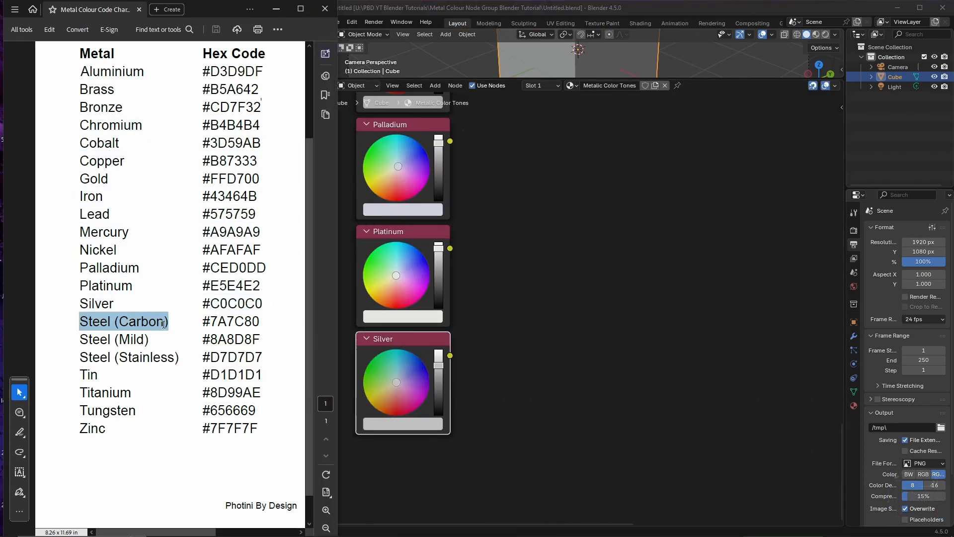
left_click(412, 268)
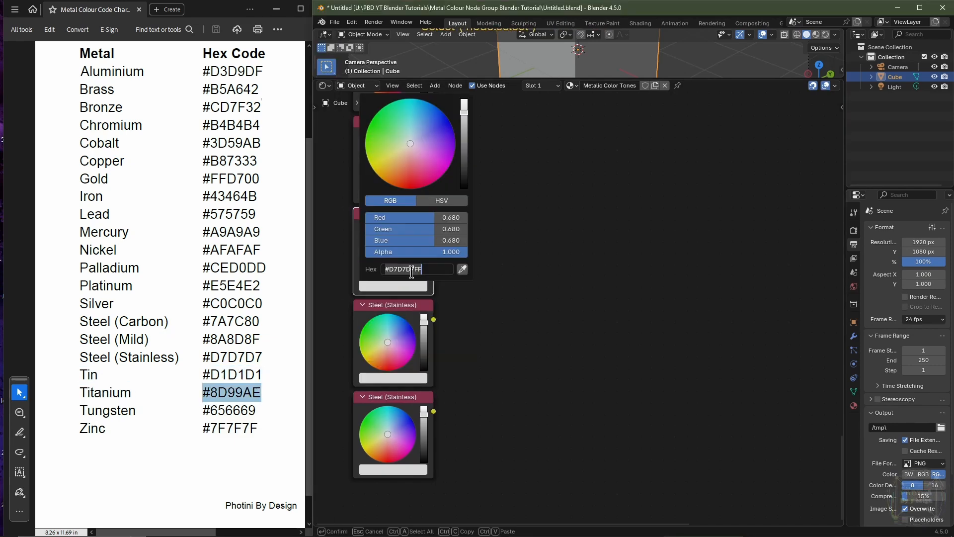
left_click_drag(203, 428, 257, 428)
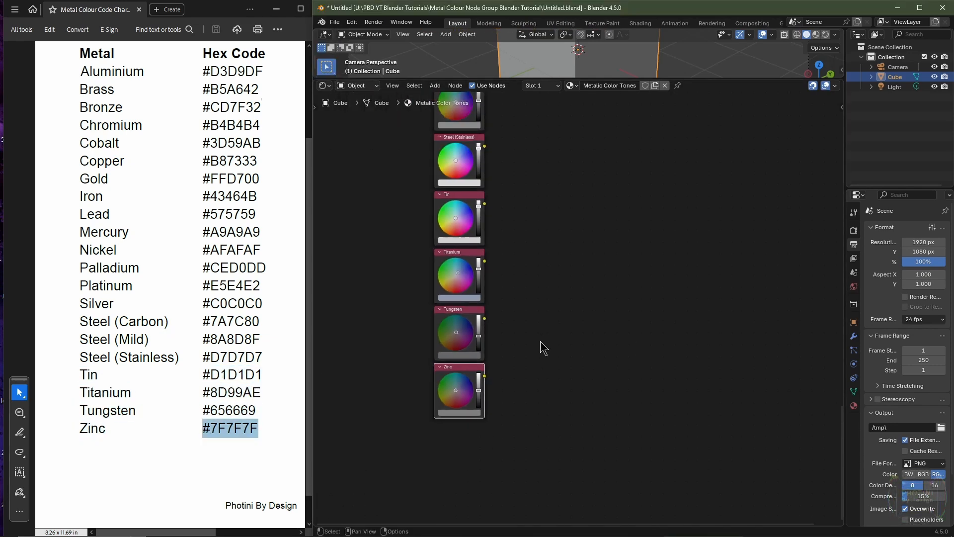
Step: Minimize the colour chart window so the node editor fills the screen
scroll(578, 246, "down", 2)
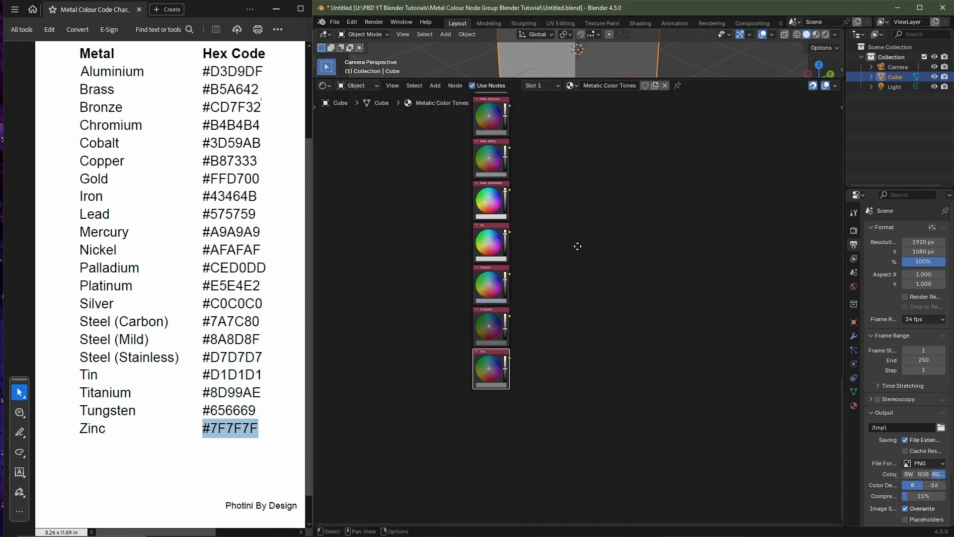
middle_click_drag(577, 246, 541, 384)
middle_click_drag(560, 210, 542, 374)
middle_click_drag(556, 232, 537, 361)
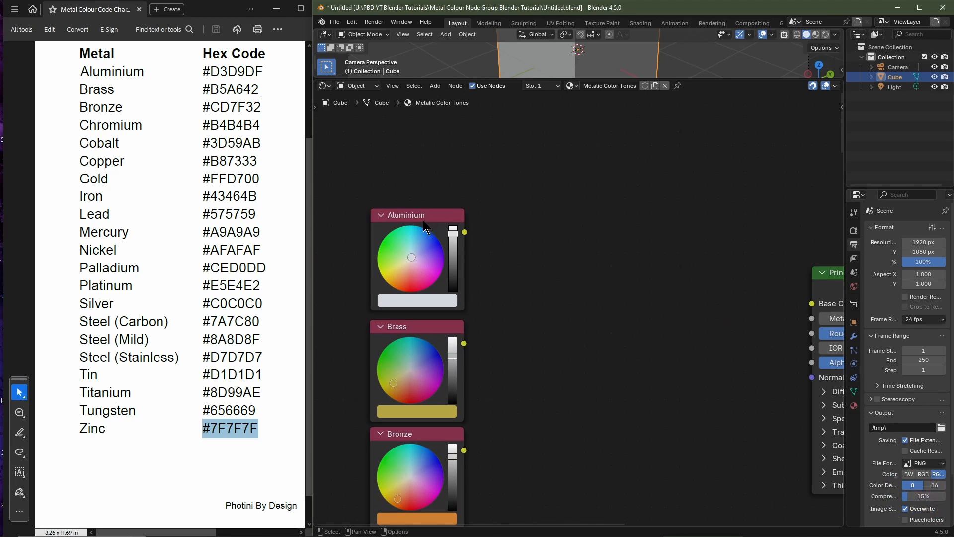
key("Home")
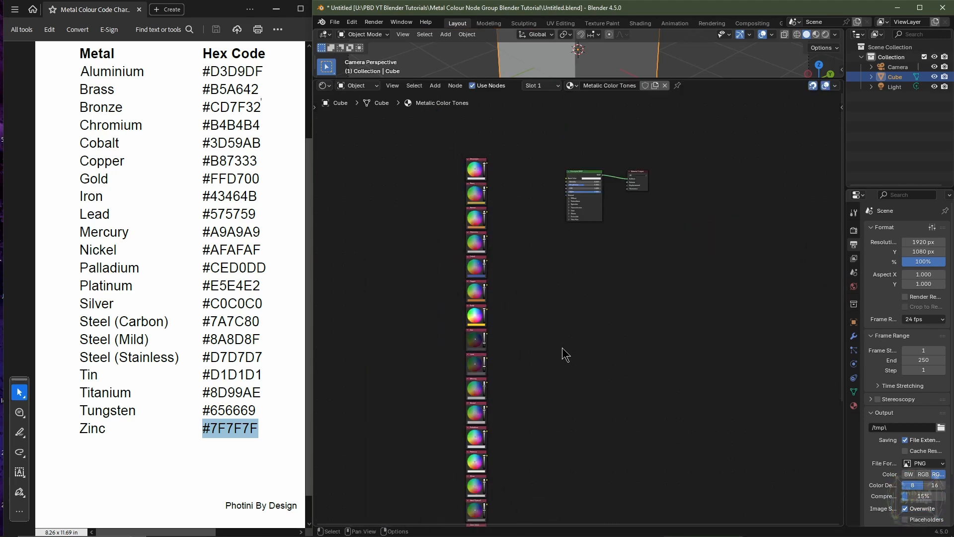
scroll(562, 347, "down", 3)
left_click(227, 9)
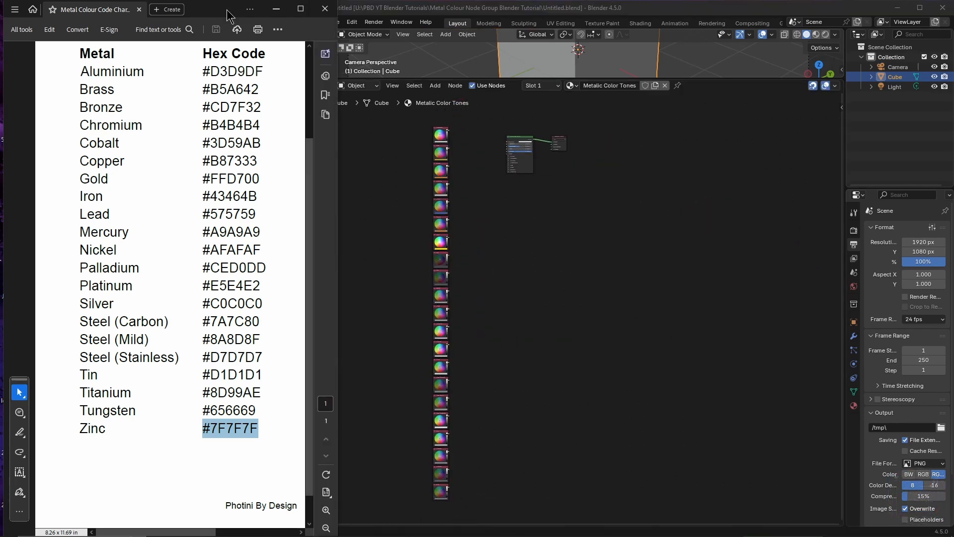
double_click(227, 14)
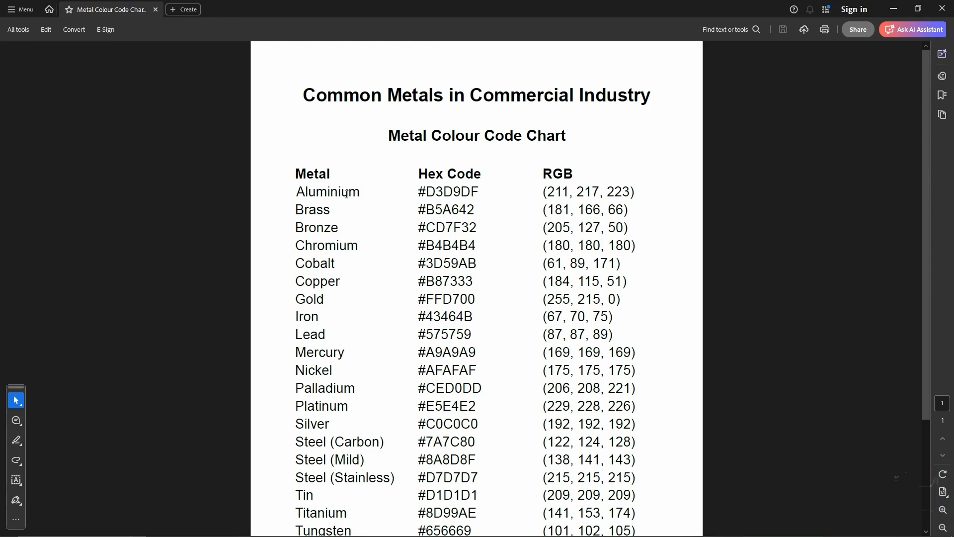
left_click(941, 8)
Step: Box-select all the metal RGB nodes and combine them into a node group with Make Group
left_click_drag(215, 120, 290, 500)
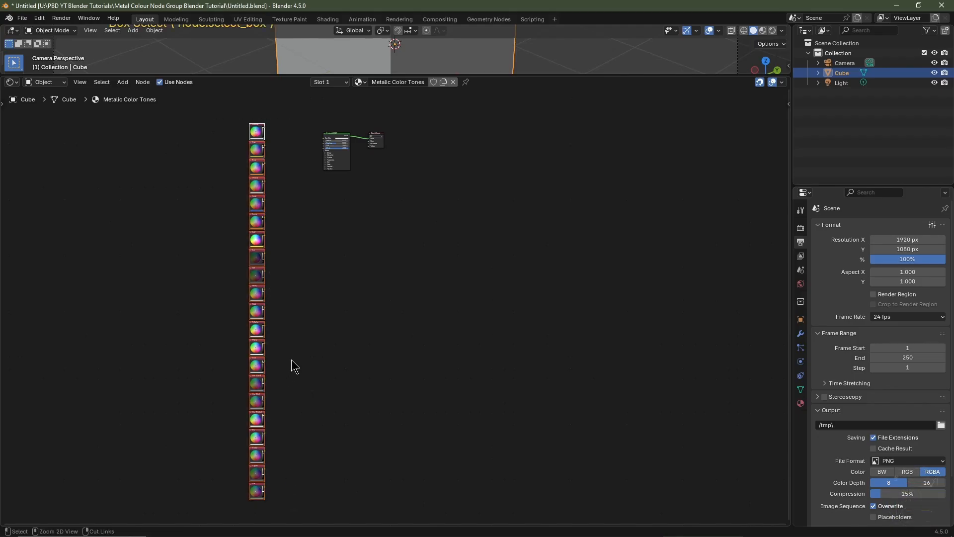
key("ctrl+g")
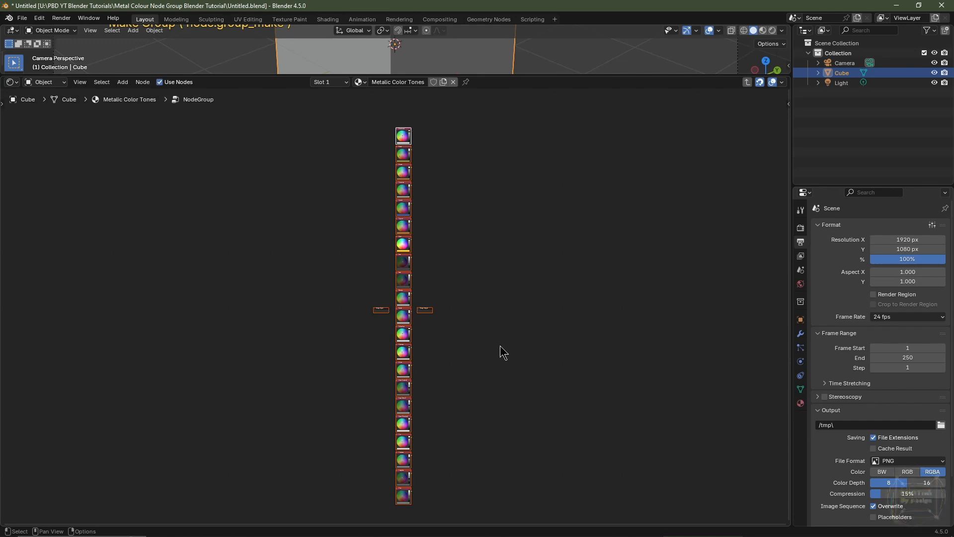
Step: Move the Group Output node up beside the top of the column of metal RGB nodes
scroll(500, 348, "up", 7)
middle_click_drag(571, 362, 442, 425)
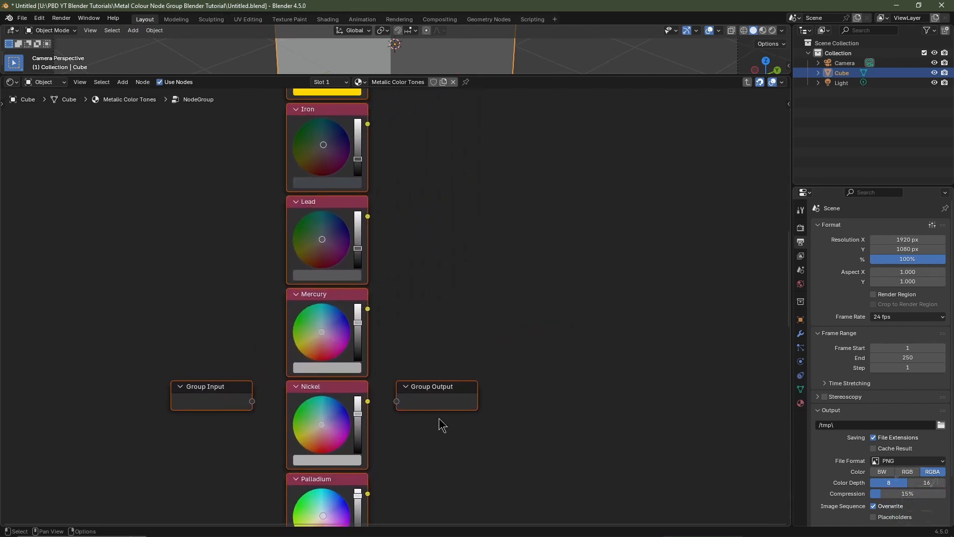
left_click(440, 386)
scroll(440, 387, "down", 8)
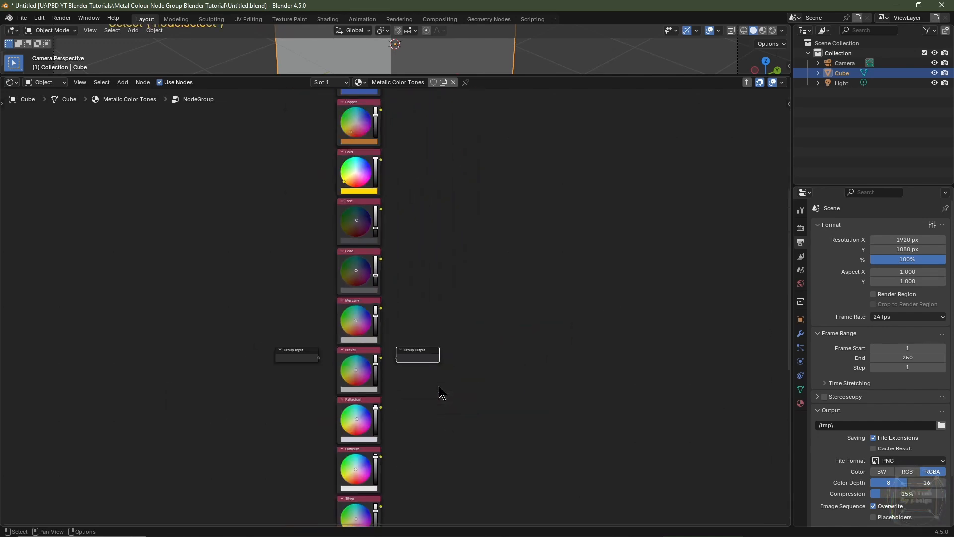
key("g")
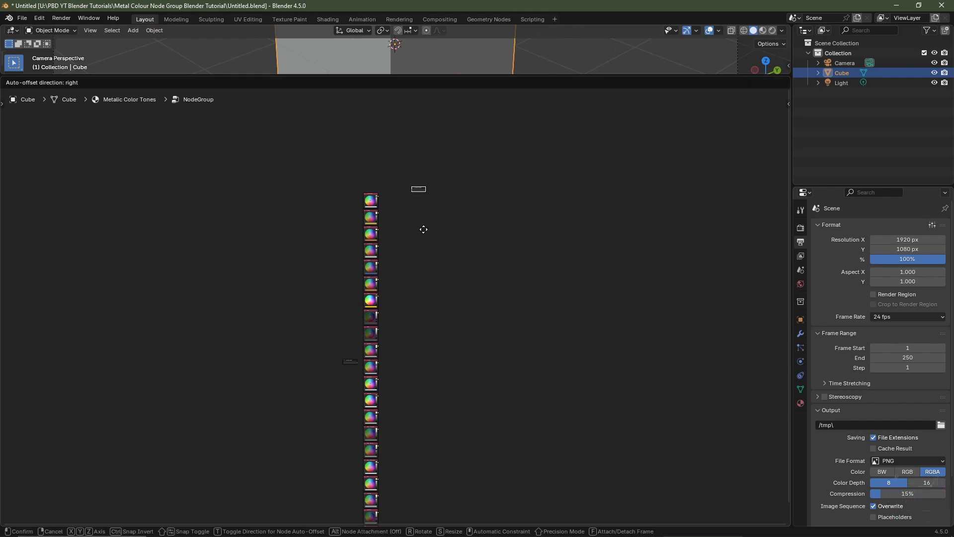
left_click(409, 250)
scroll(412, 249, "up", 5)
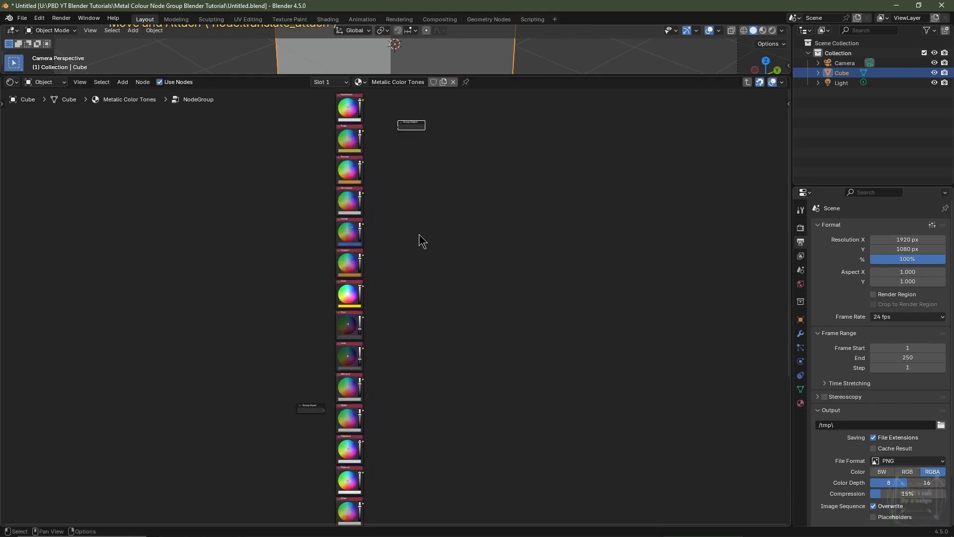
scroll(396, 289, "up", 3)
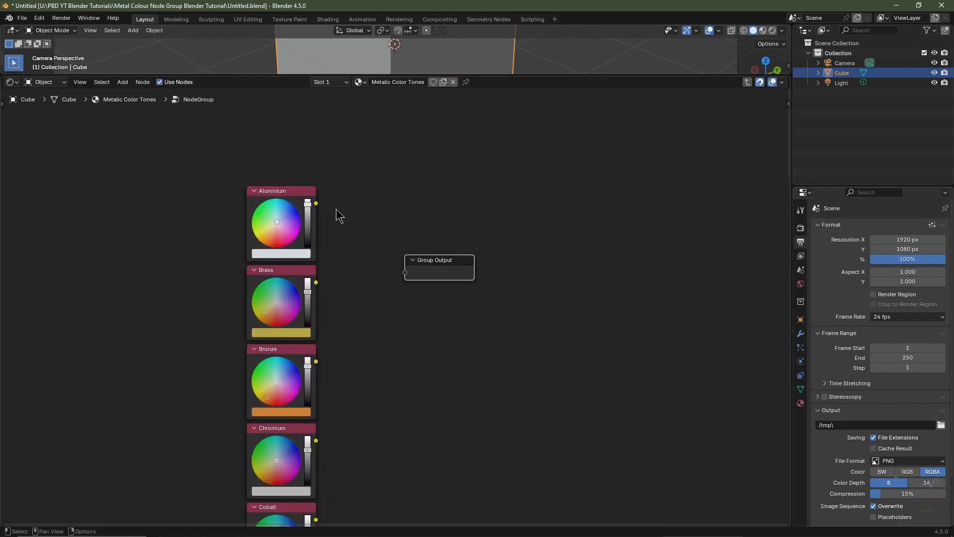
Step: Link the Aluminium, Brass, Bronze and Chromium colour outputs to new sockets on the Group Output node
left_click(316, 208)
left_click_drag(316, 203, 406, 273)
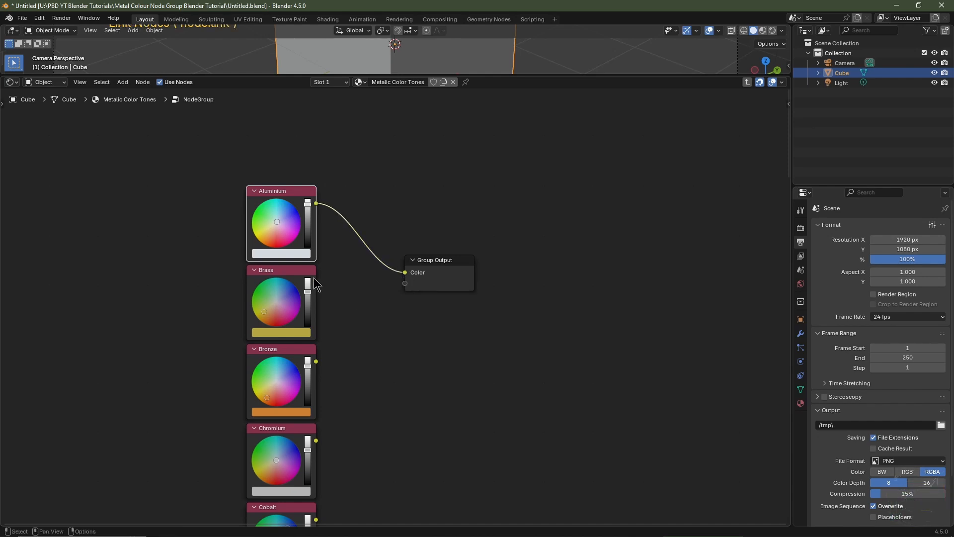
left_click_drag(316, 283, 405, 283)
middle_click_drag(411, 372, 379, 326)
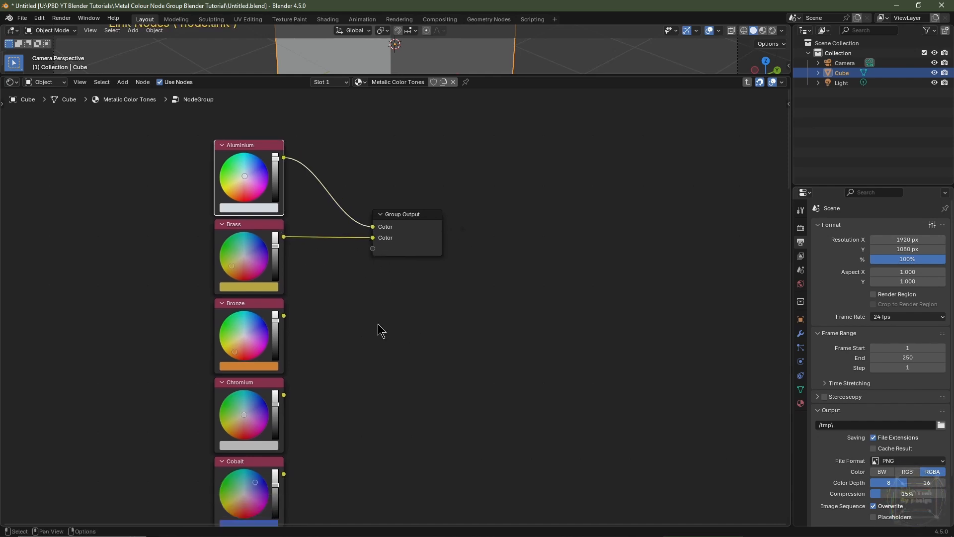
left_click_drag(285, 316, 373, 248)
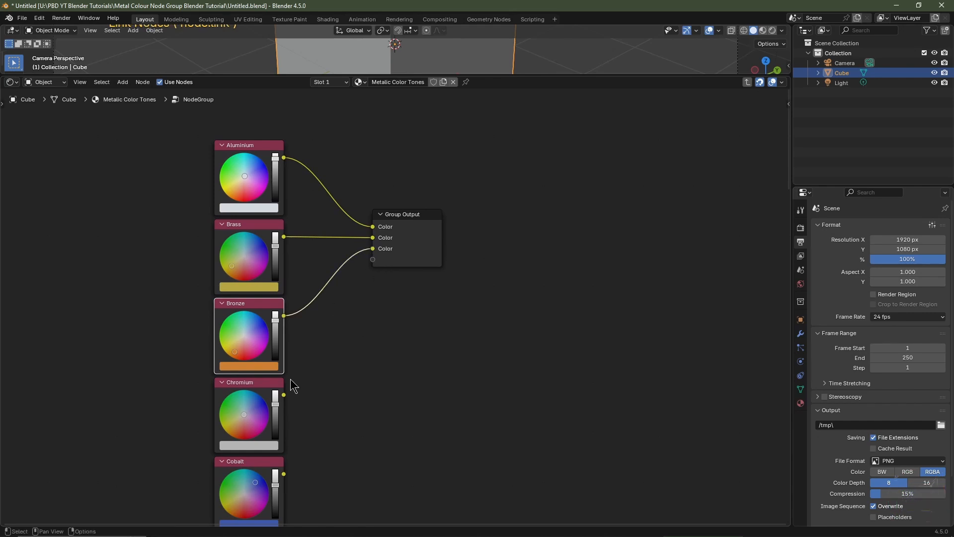
left_click_drag(283, 395, 403, 417)
Step: Link the next metal nodes' colour outputs to further Group Output sockets
scroll(402, 302, "down", 4)
middle_click_drag(389, 426, 383, 366)
left_click_drag(279, 282, 362, 304)
left_click_drag(279, 357, 362, 315)
left_click_drag(280, 431, 361, 328)
left_click_drag(279, 504, 398, 344)
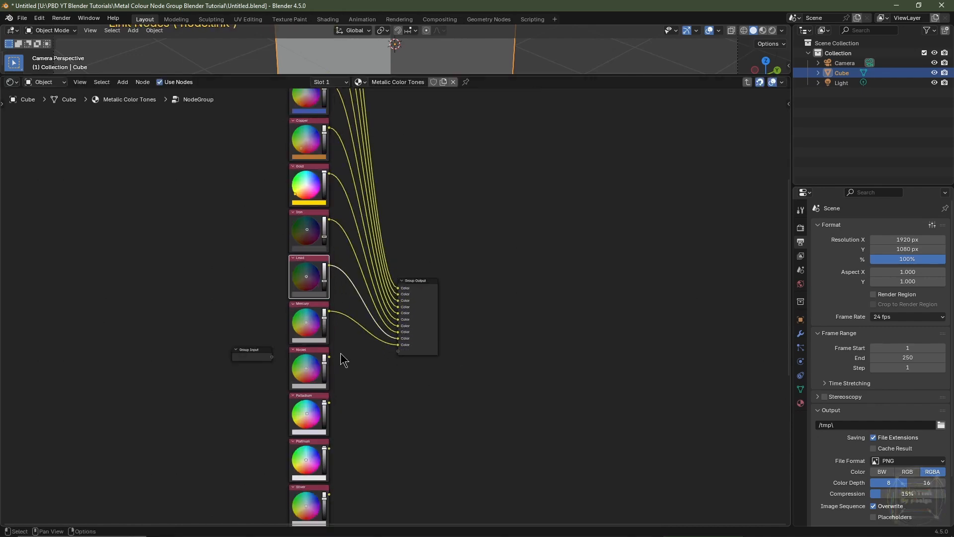
left_click_drag(329, 357, 398, 351)
left_click_drag(329, 402, 398, 358)
left_click_drag(329, 448, 398, 363)
left_click_drag(329, 494, 398, 370)
left_click_drag(311, 358, 405, 337)
left_click_drag(311, 426, 405, 345)
left_click_drag(311, 494, 406, 355)
Step: Link the remaining metal nodes' colour outputs, down to Zinc, to the Group Output node
left_click_drag(327, 427, 402, 272)
left_click_drag(327, 480, 403, 279)
left_click_drag(445, 244, 463, 471)
middle_click_drag(477, 457, 460, 257)
left_click_drag(311, 333, 405, 313)
left_click_drag(311, 387, 404, 321)
scroll(550, 323, "down", 14)
middle_click_drag(493, 255, 465, 389)
left_click_drag(369, 422, 369, 309)
scroll(455, 384, "up", 5)
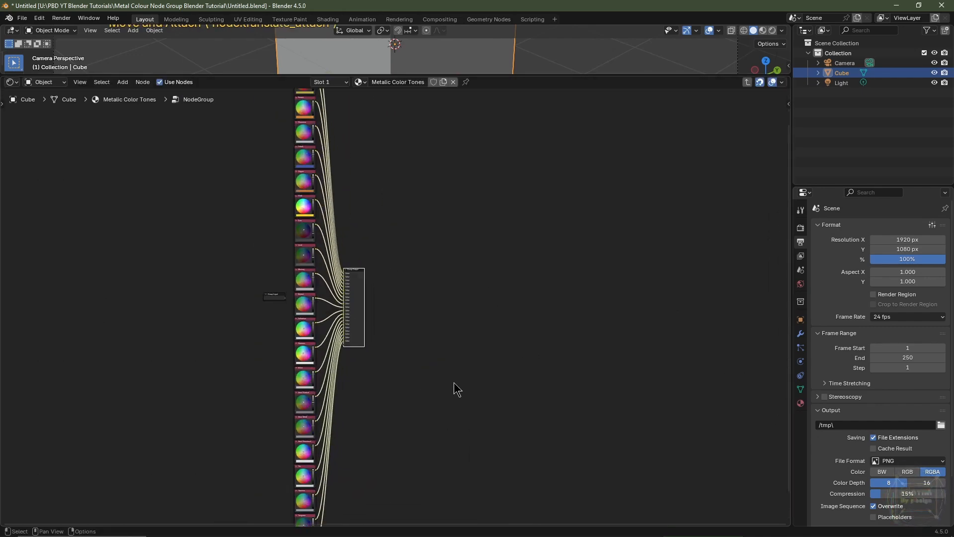
scroll(413, 414, "up", 4)
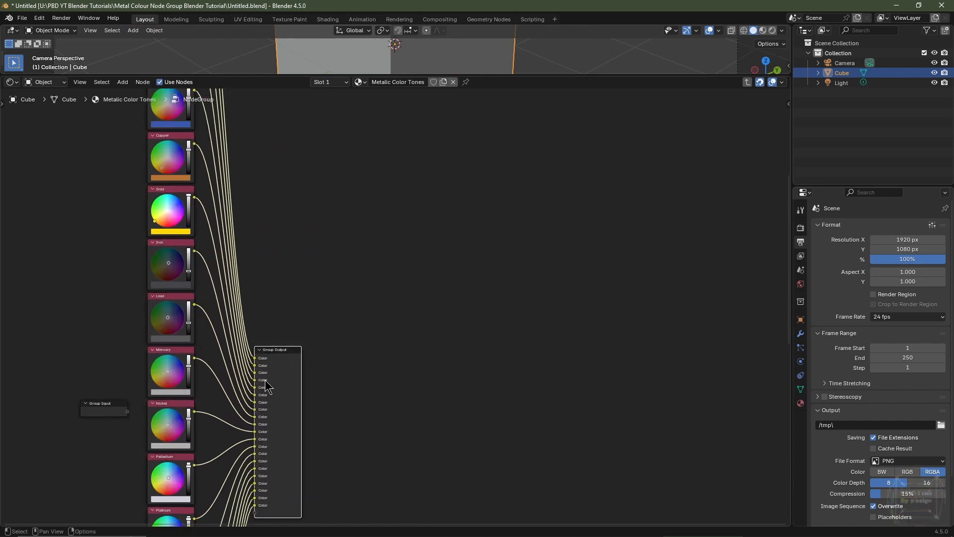
Step: Open the sidebar's Group tab and enlarge the Group Sockets list to show all sockets
key("n")
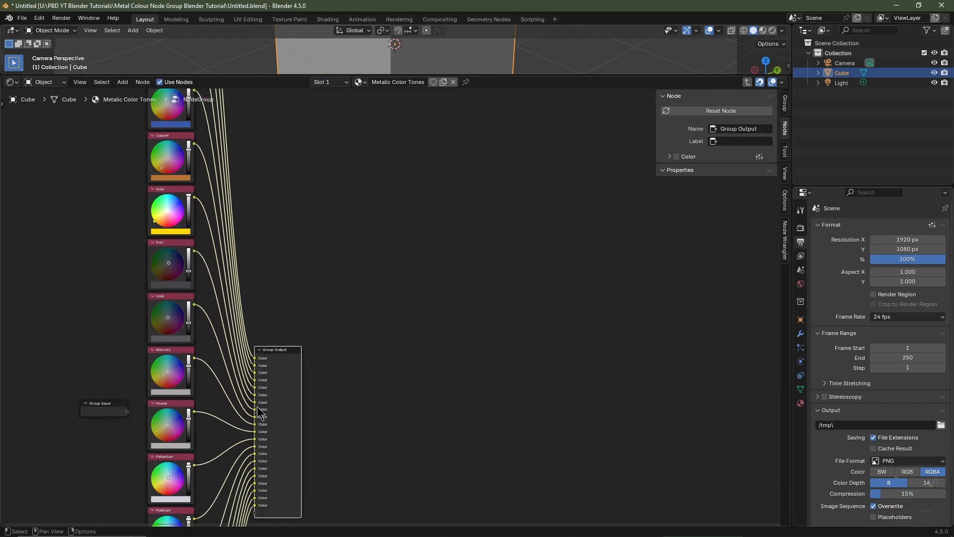
left_click(785, 104)
scroll(710, 215, "down", 10)
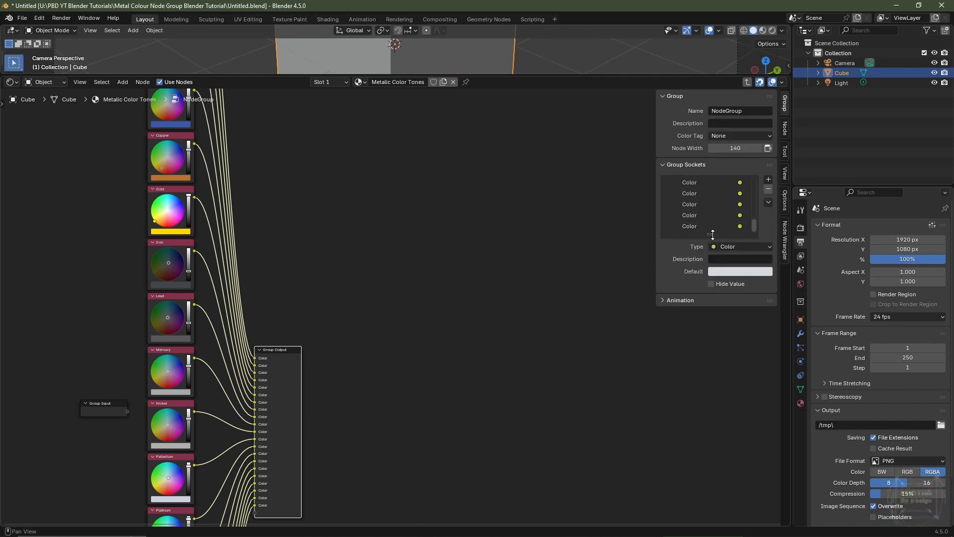
left_click_drag(709, 234, 709, 419)
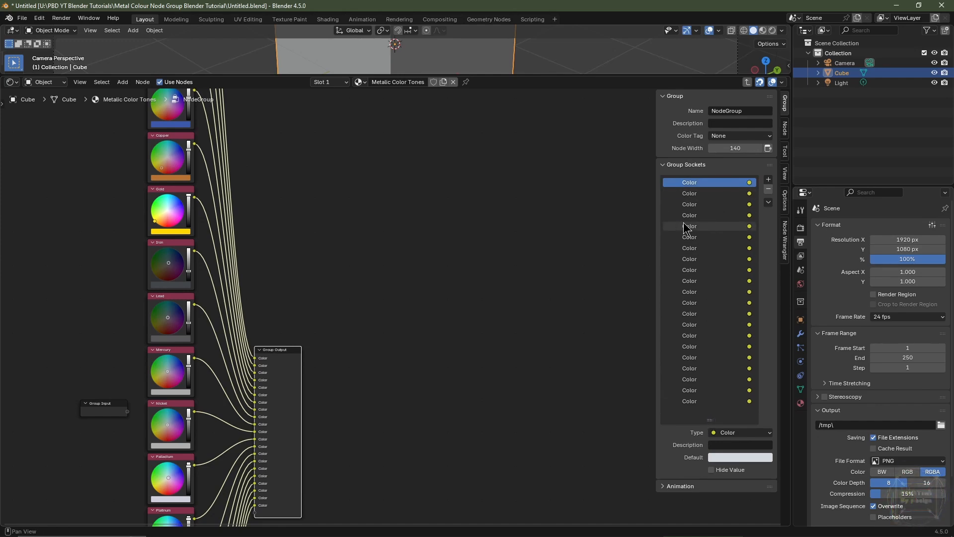
Step: Reposition the Group Output node right beside the Aluminium node
middle_click_drag(311, 366, 369, 525)
key("g")
left_click(386, 225)
middle_click_drag(386, 226, 586, 343)
scroll(590, 346, "up", 5)
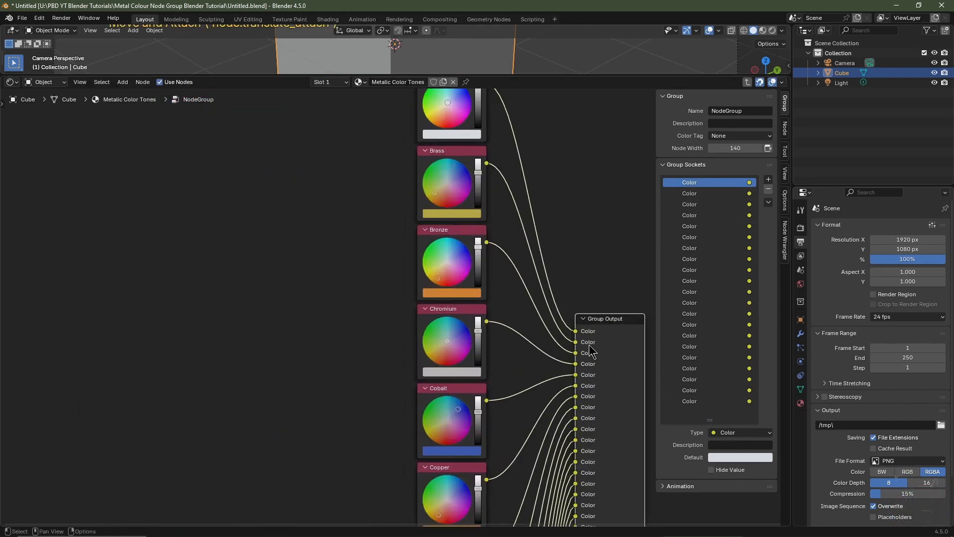
key("g")
left_click(599, 139)
middle_click_drag(599, 142, 586, 277)
key("g")
left_click(566, 234)
middle_click_drag(566, 233, 593, 236)
left_click(527, 205)
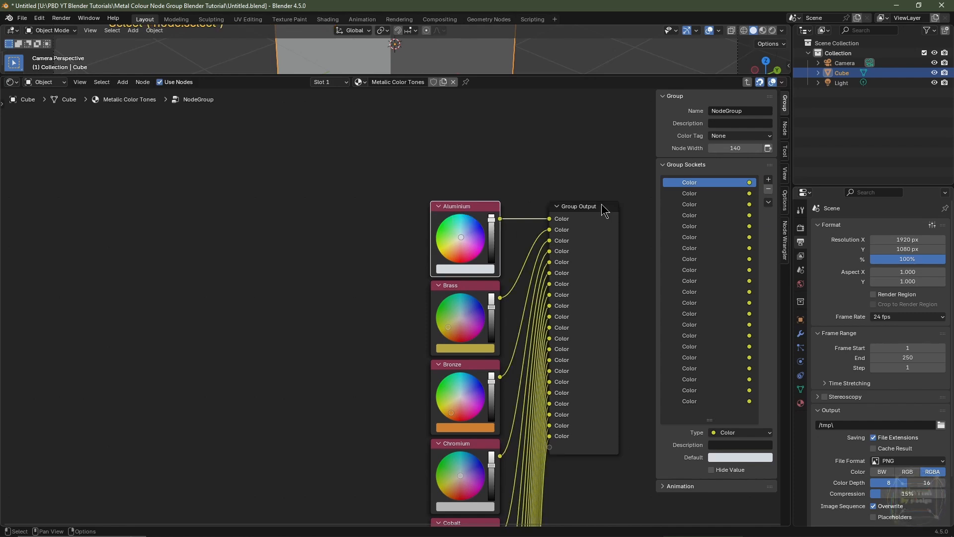
left_click(603, 208)
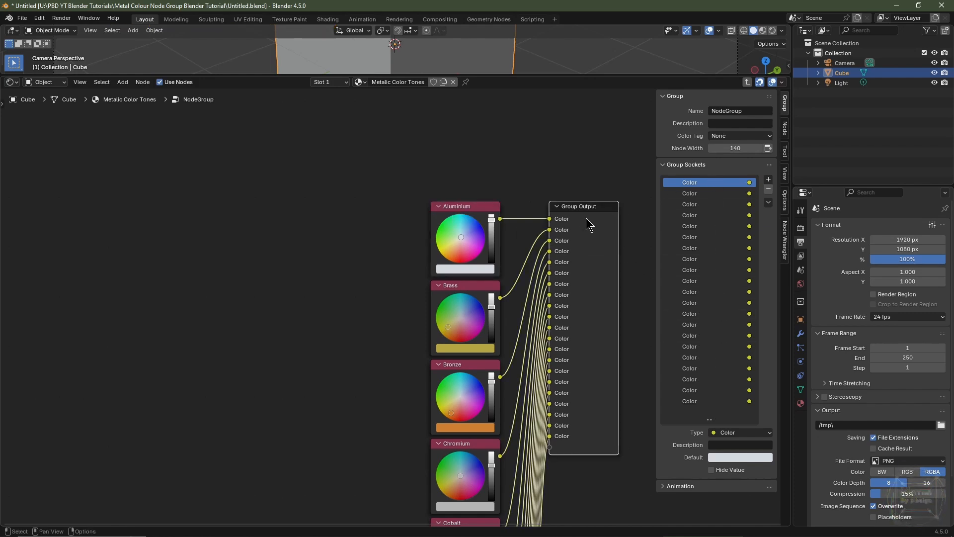
Step: Copy the Aluminium node's label and rename the first group socket Aluminium
left_click(475, 207)
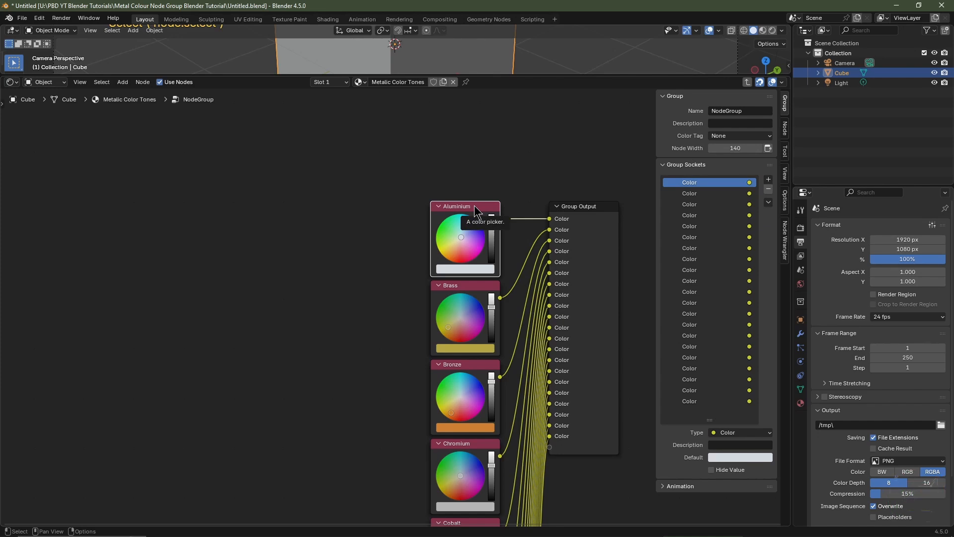
key("F2")
key("ctrl+c")
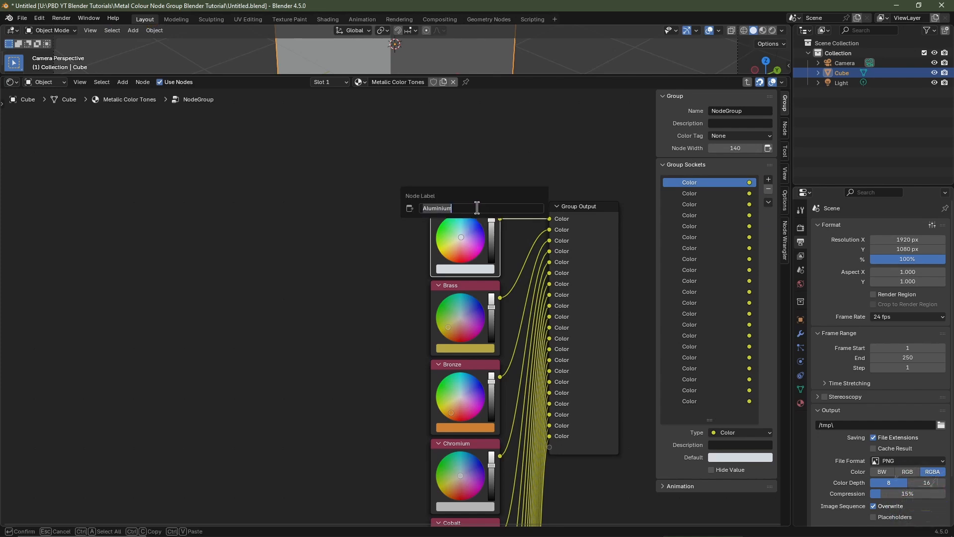
double_click(693, 183)
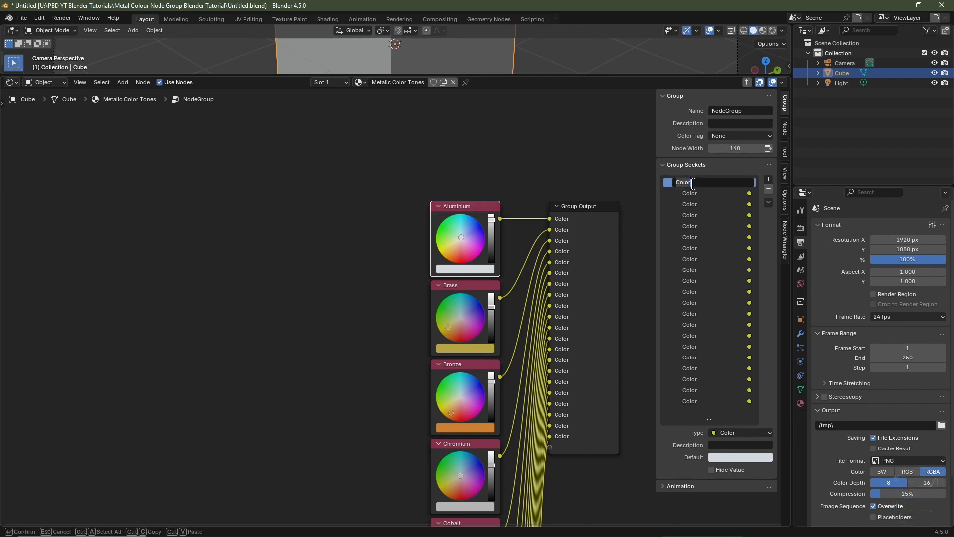
key("ctrl+v")
key("Return")
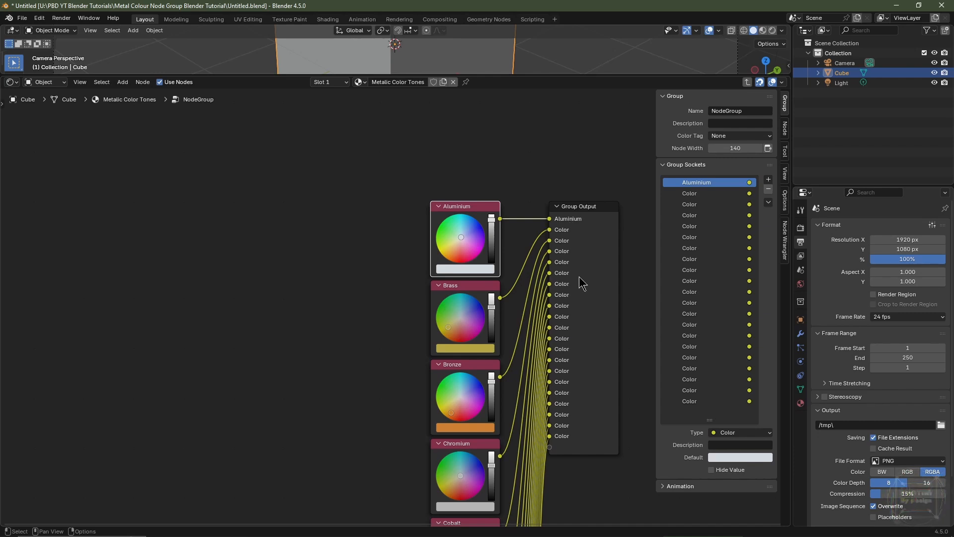
Step: Rename the second group socket Brass after the Brass node's label
left_click(470, 286)
key("F2")
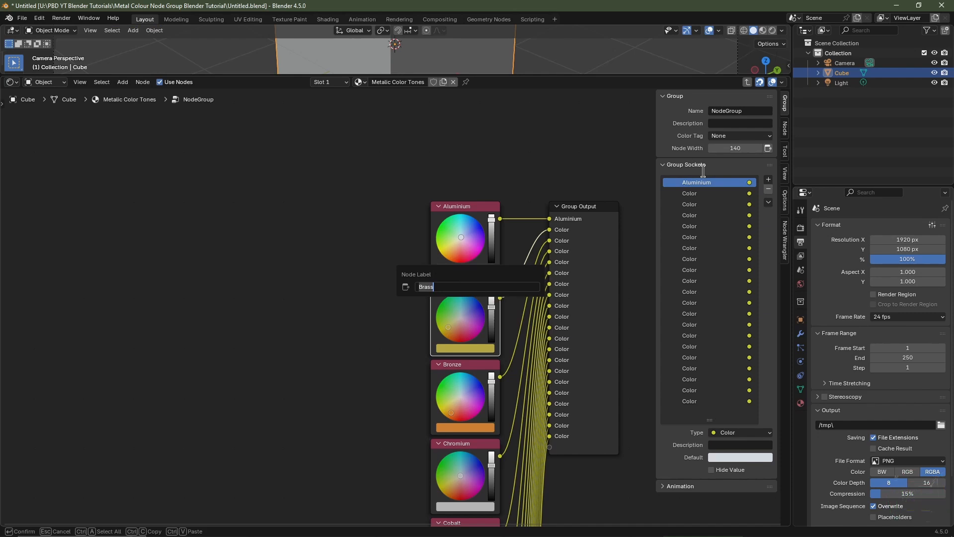
double_click(699, 193)
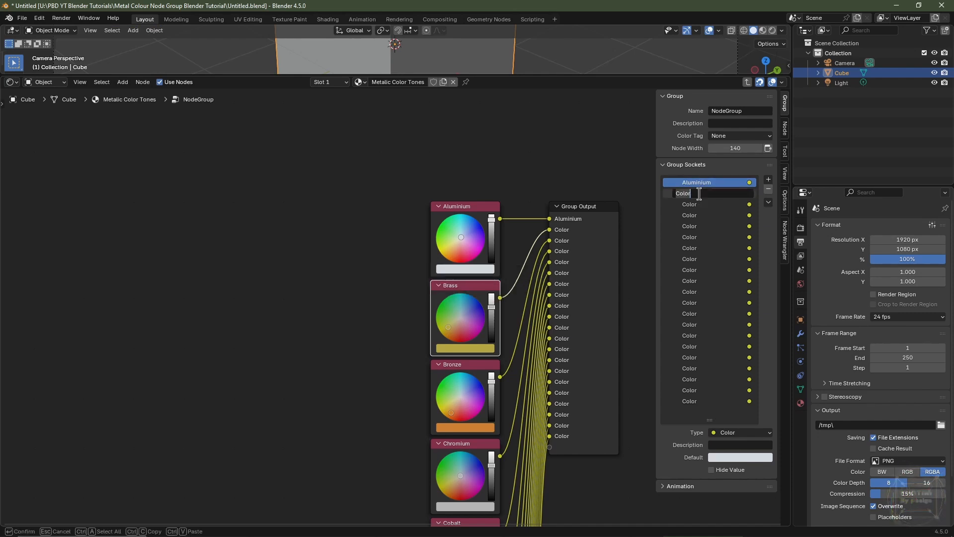
key("Return")
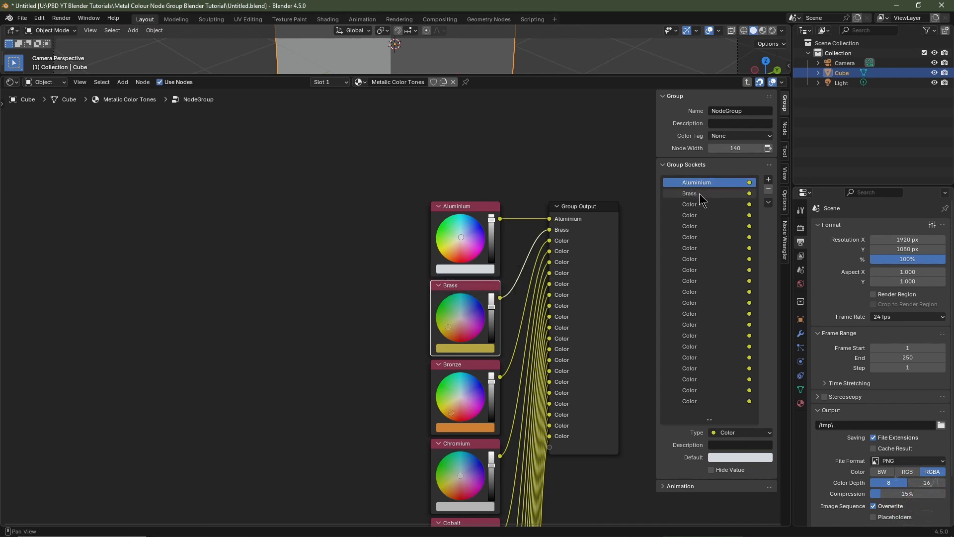
left_click(693, 194)
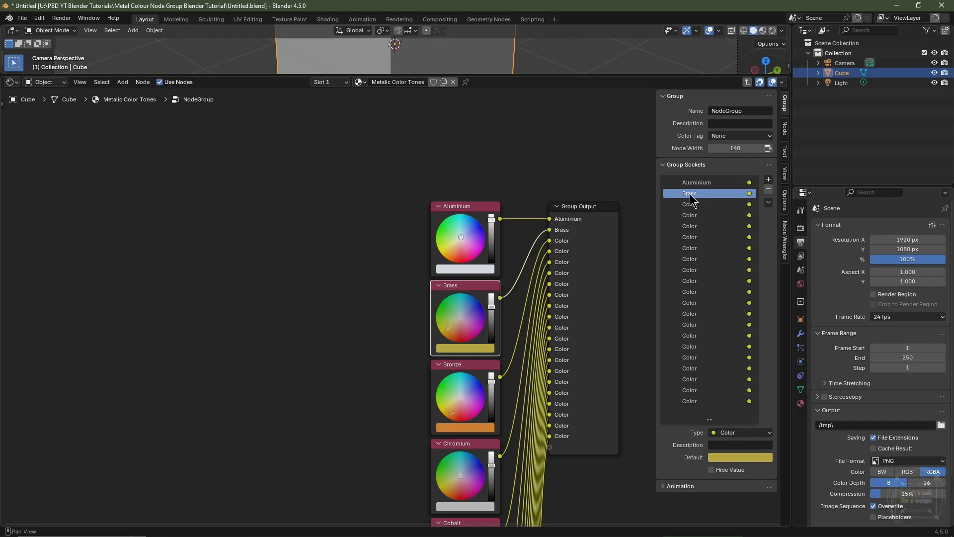
Step: Rename the third group socket Bronze after the Bronze node's label
left_click(460, 365)
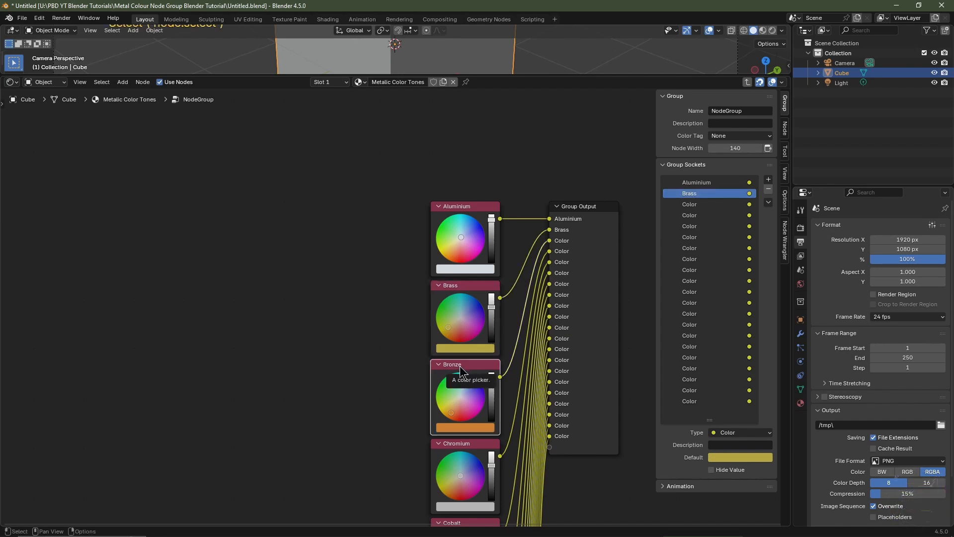
key("F2")
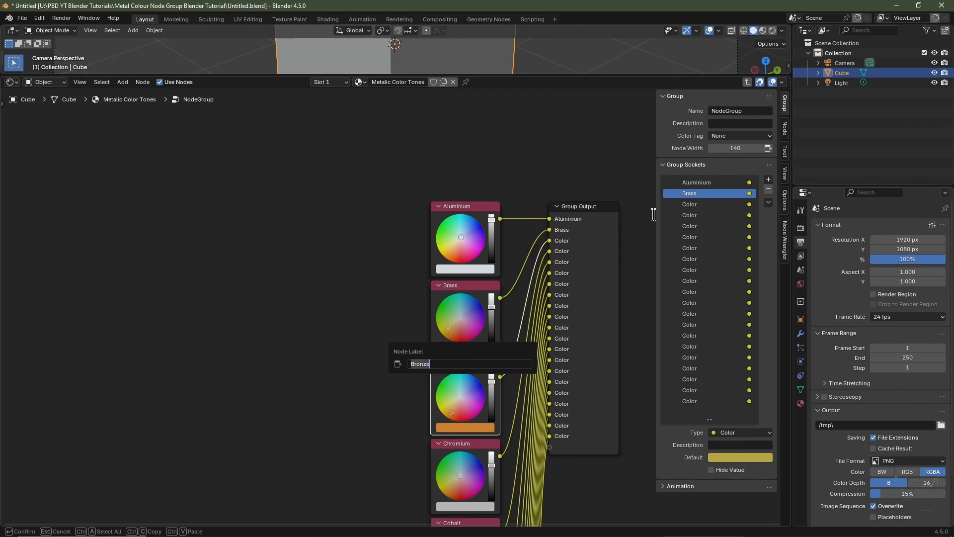
left_click(697, 205)
double_click(697, 205)
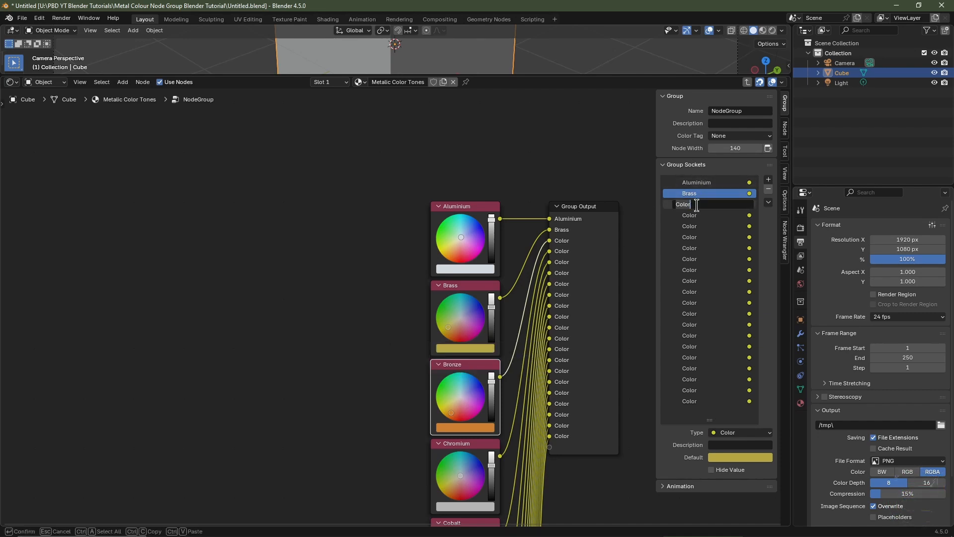
type("Bronze")
key("Return")
Step: Rename the remaining group sockets after their metal nodes' labels, Chromium through Zinc
scroll(559, 235, "down", 8, "shift")
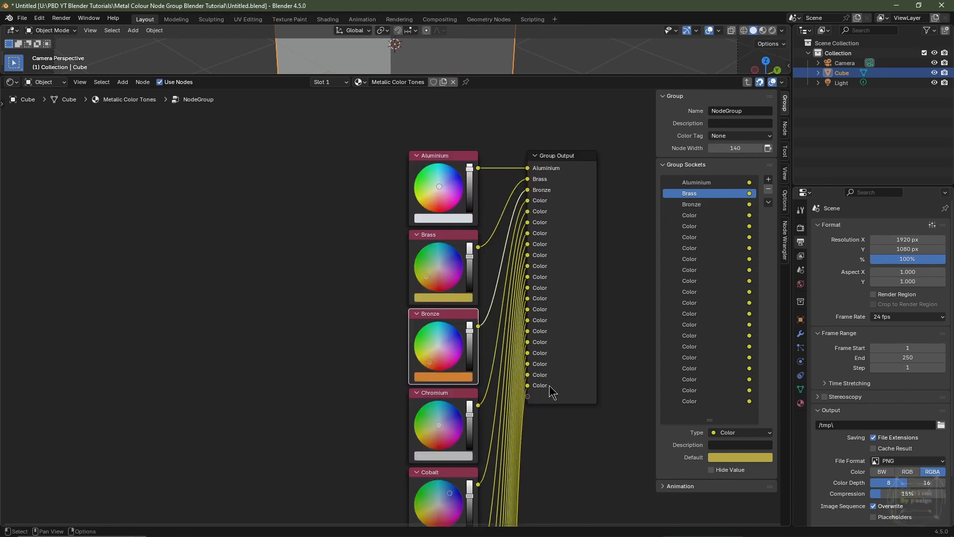
middle_click_drag(559, 235, 563, 174)
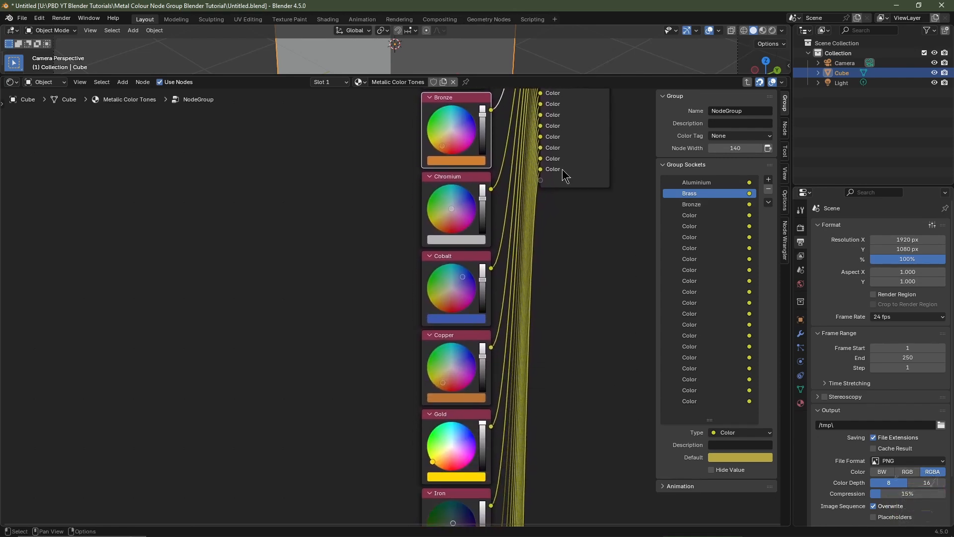
left_click(452, 199)
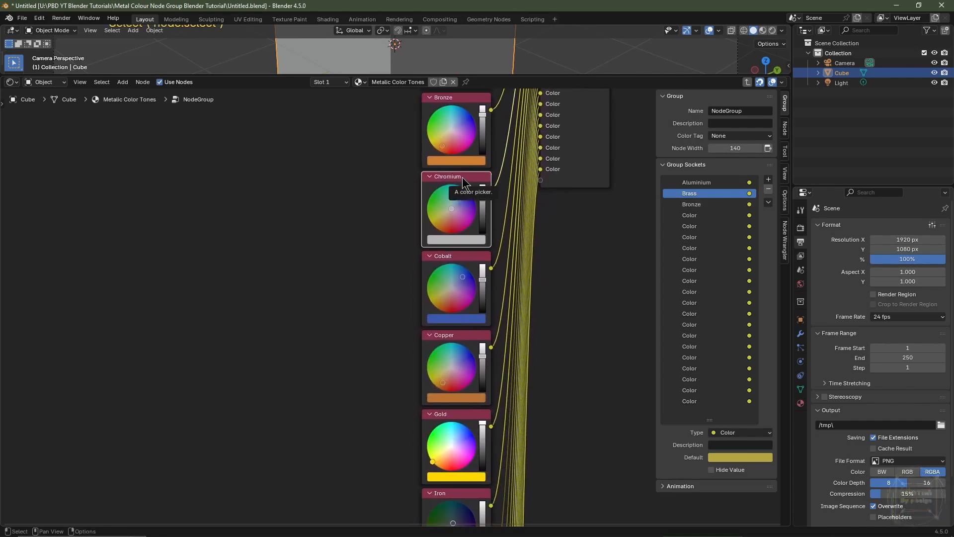
left_click(463, 225)
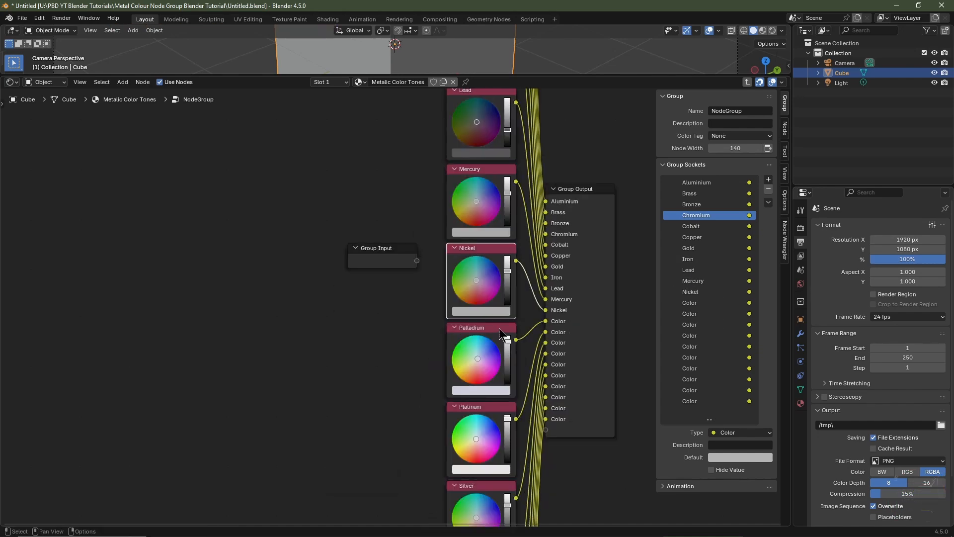
key("F2")
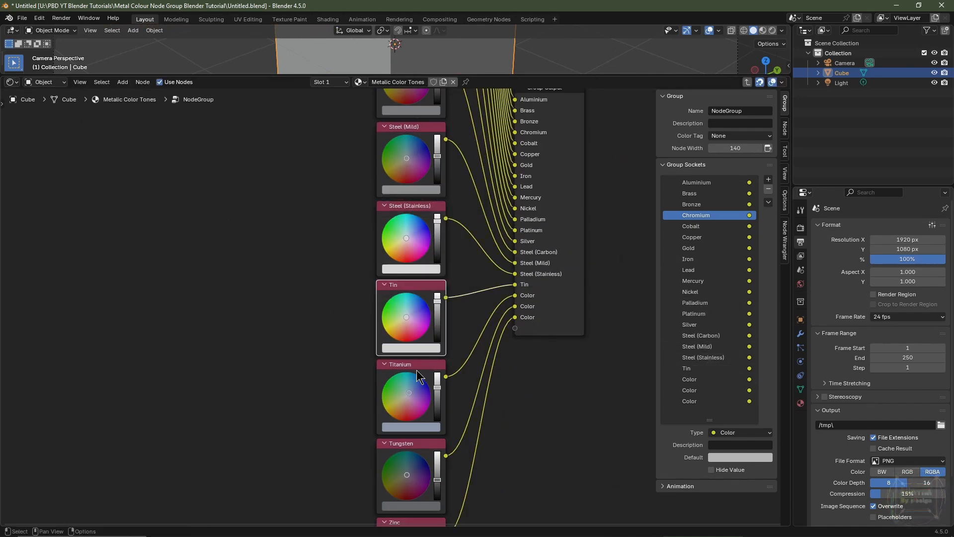
double_click(696, 401)
type("Zinc")
key("Return")
scroll(600, 291, "down", 6)
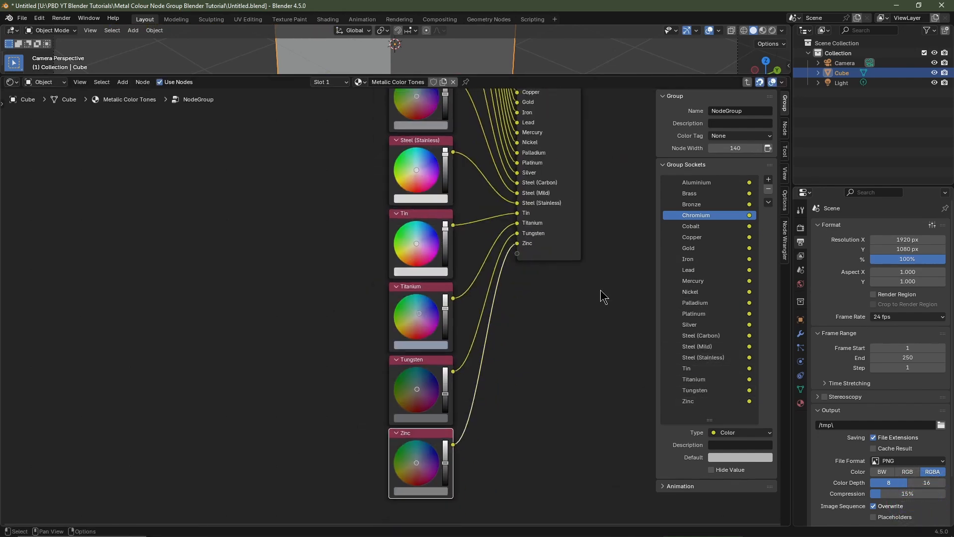
middle_click_drag(600, 290, 543, 524)
scroll(487, 348, "down", 3)
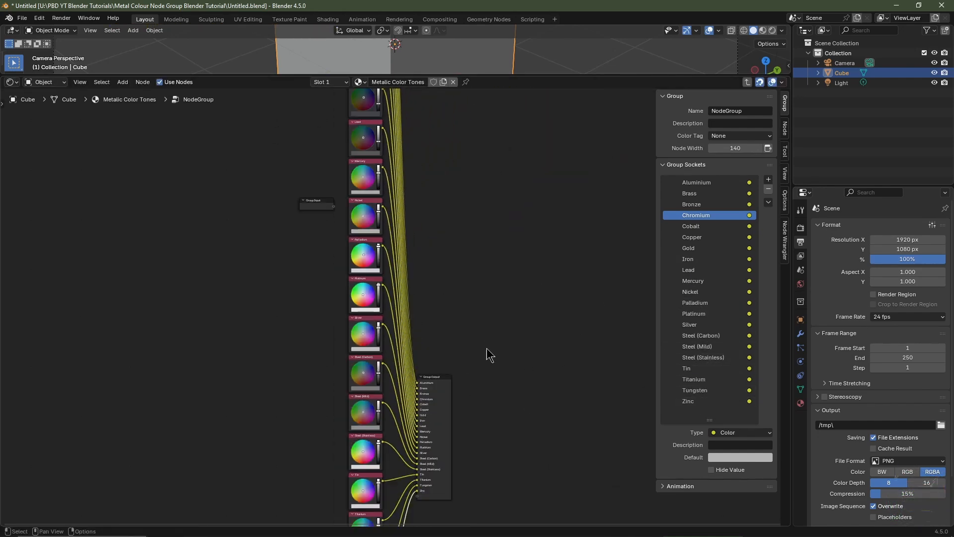
scroll(461, 392, "up", 3)
left_click_drag(453, 400, 465, 136)
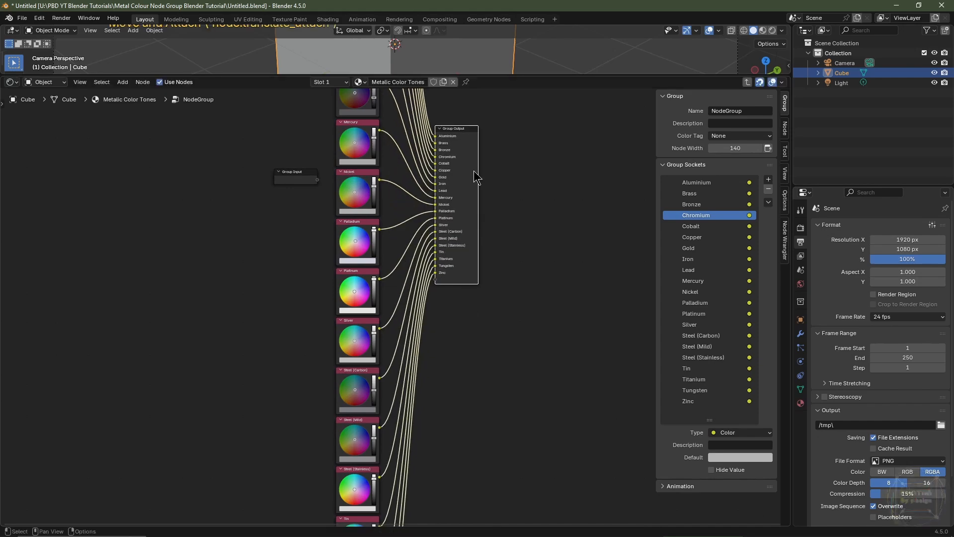
Step: Hide the sidebar and exit the node group back to the material's node tree
middle_click_drag(476, 178, 472, 349)
left_click_drag(472, 356, 472, 155)
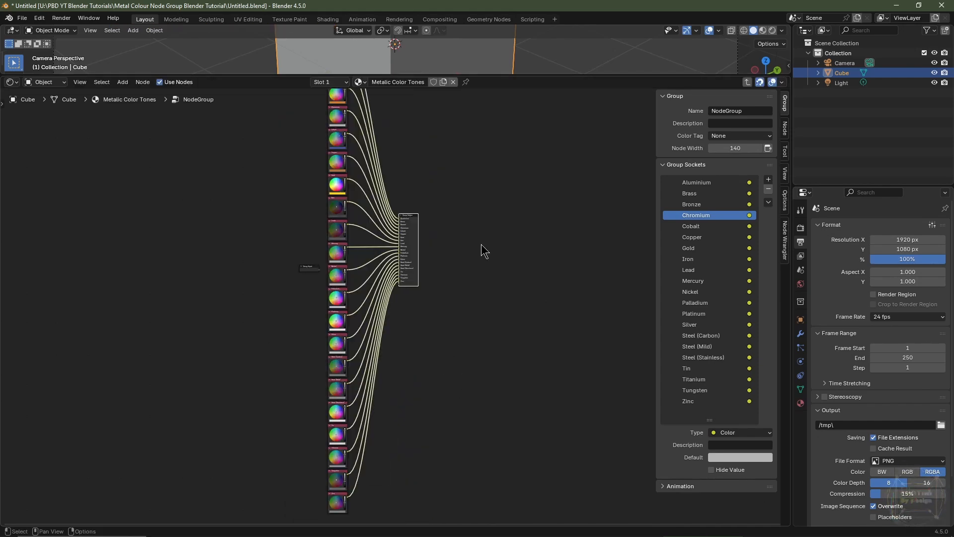
key("n")
middle_click_drag(414, 251, 443, 319)
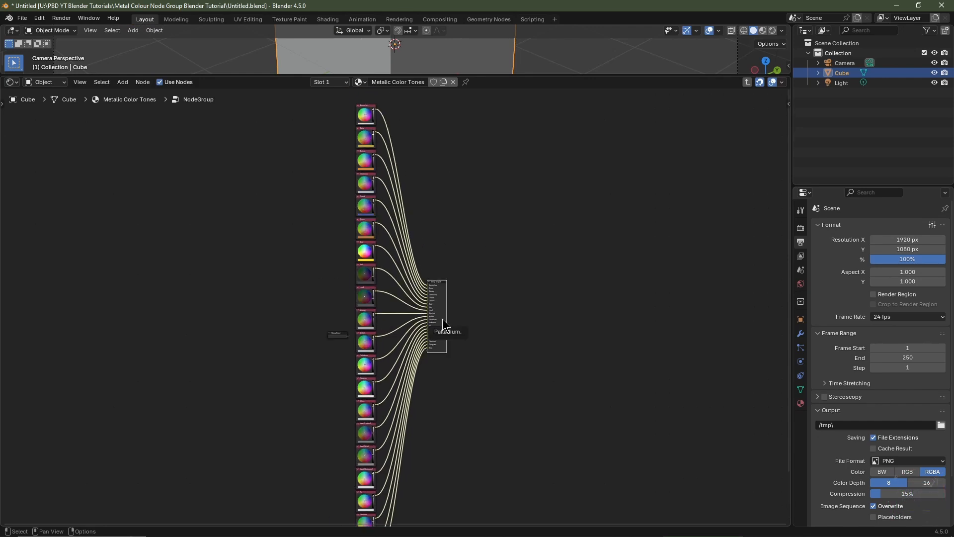
key("Tab")
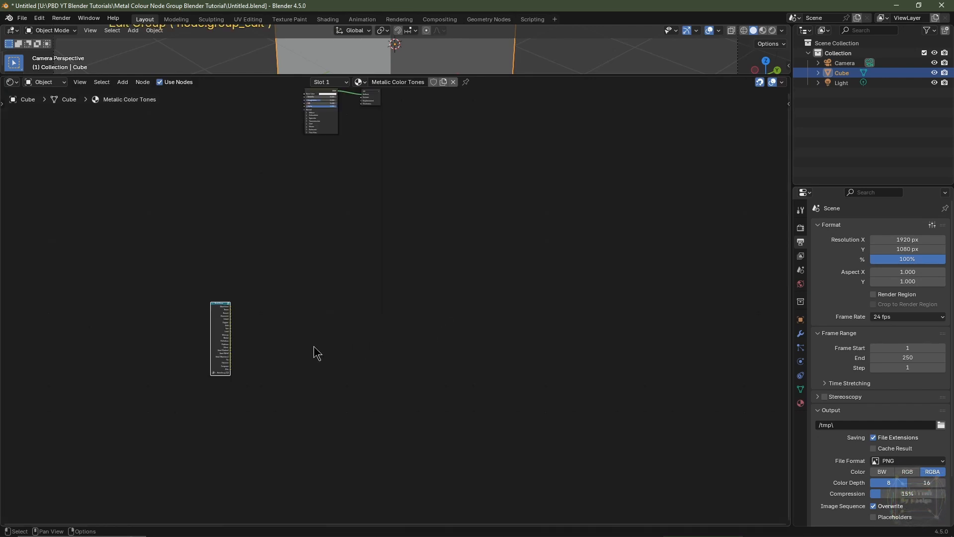
Step: Move the group node beside the Principled BSDF and enlarge the node editor area
scroll(314, 351, "up", 2)
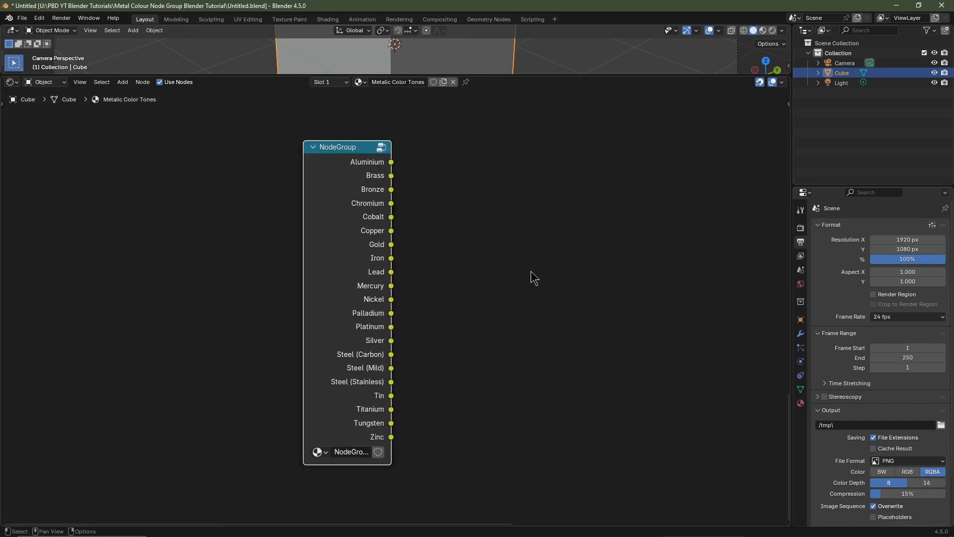
scroll(531, 271, "down", 11)
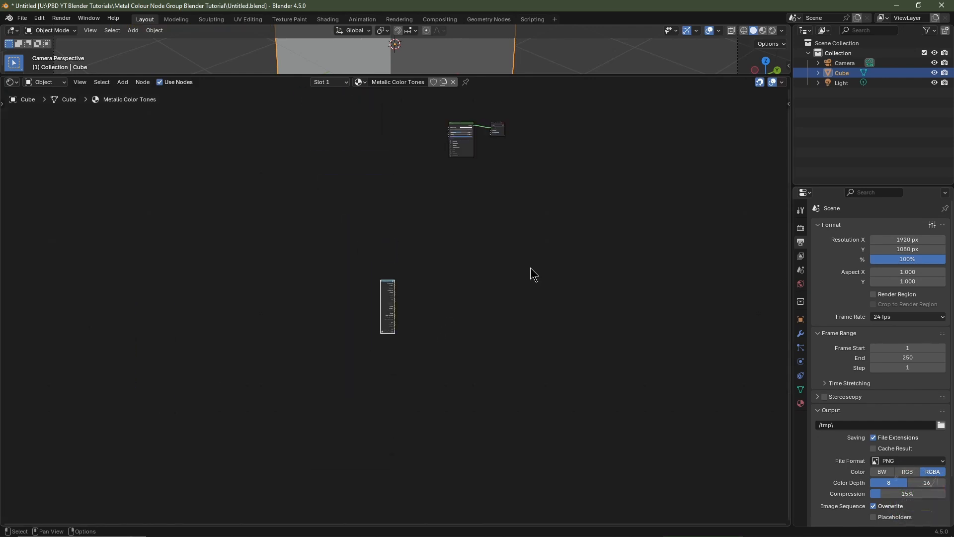
middle_click_drag(527, 253, 507, 326)
key("g")
left_click(523, 182)
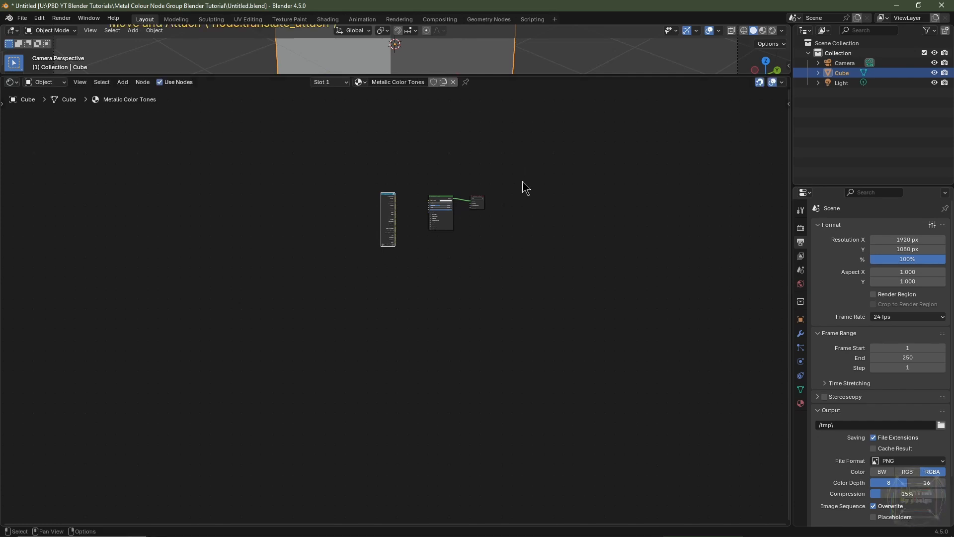
scroll(511, 229, "up", 2)
middle_click_drag(508, 221, 445, 393)
scroll(464, 332, "up", 13)
left_click_drag(215, 262, 236, 241)
left_click_drag(535, 75, 535, 206)
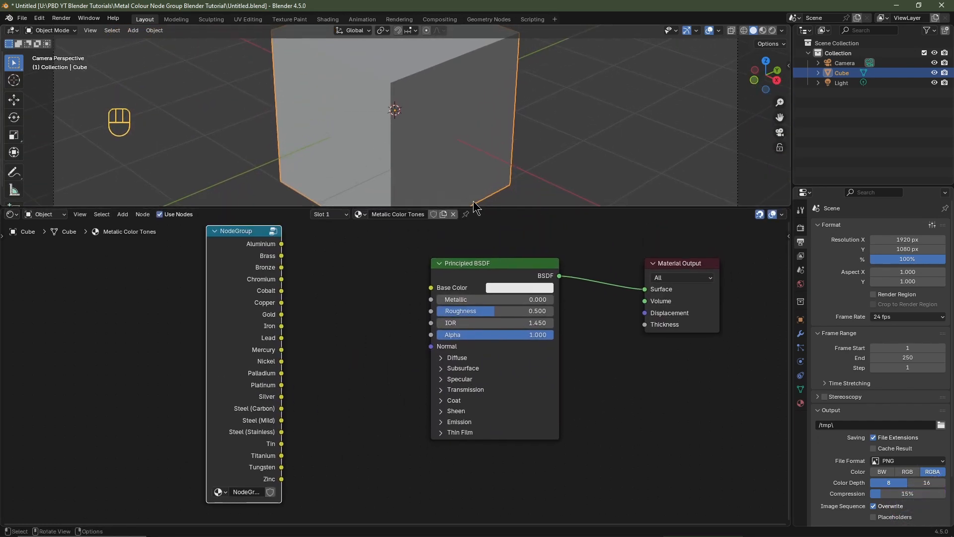
Step: Switch the viewport to Material Preview and set the Principled BSDF Metallic to 1
left_click(763, 30)
left_click_drag(467, 299, 545, 321)
Step: Set the Principled BSDF Roughness to 0.25
left_click(522, 311)
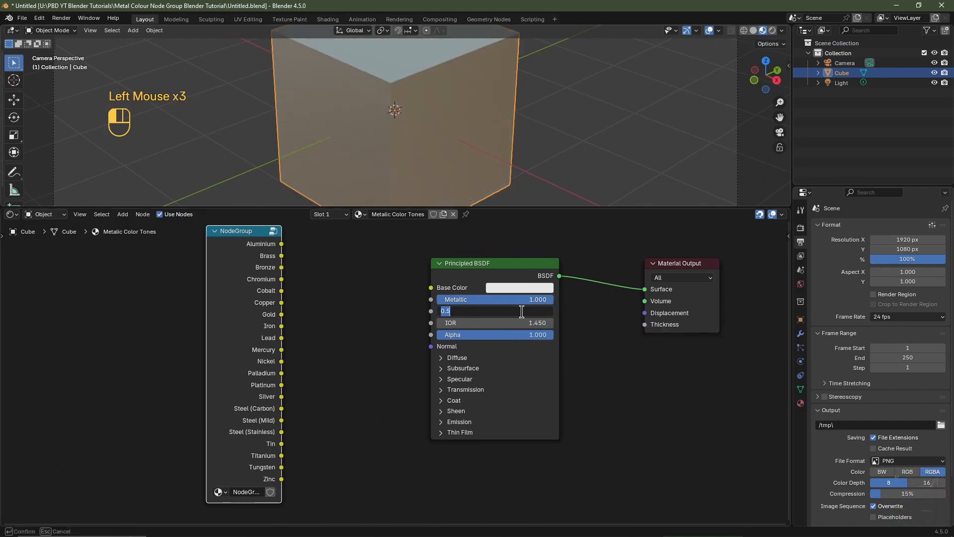
type("0.25")
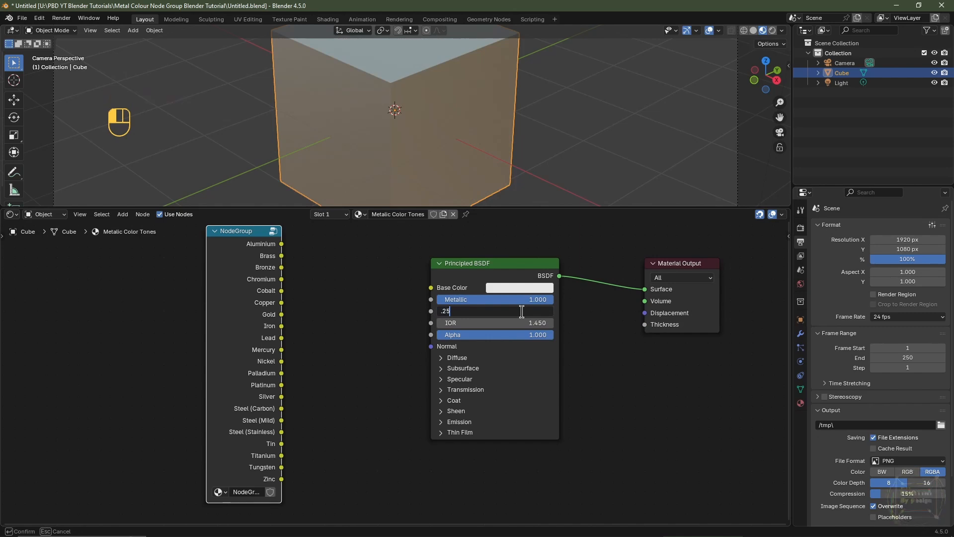
key("Return")
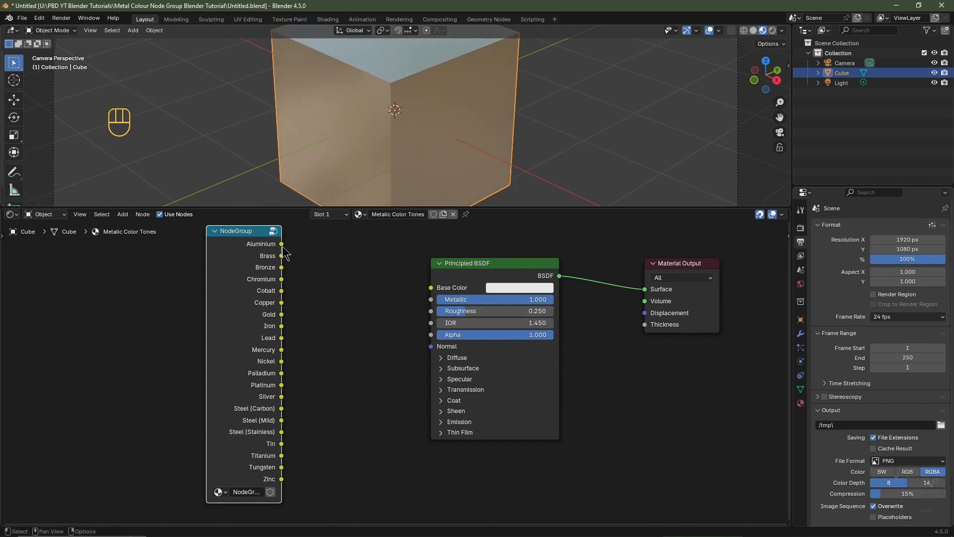
Step: Link the group's Bronze output to Base Color and set Roughness to 0
left_click_drag(282, 269, 431, 287)
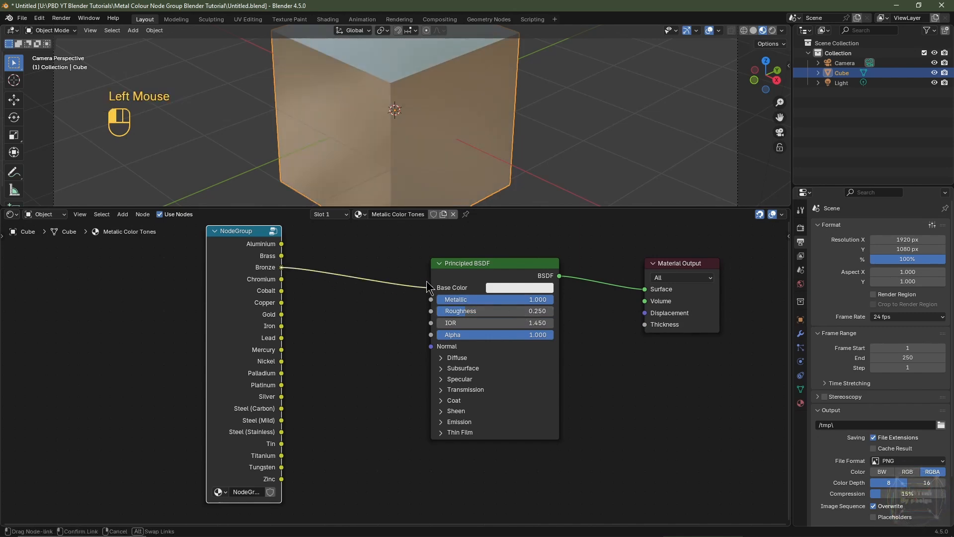
middle_click_drag(447, 149, 511, 120)
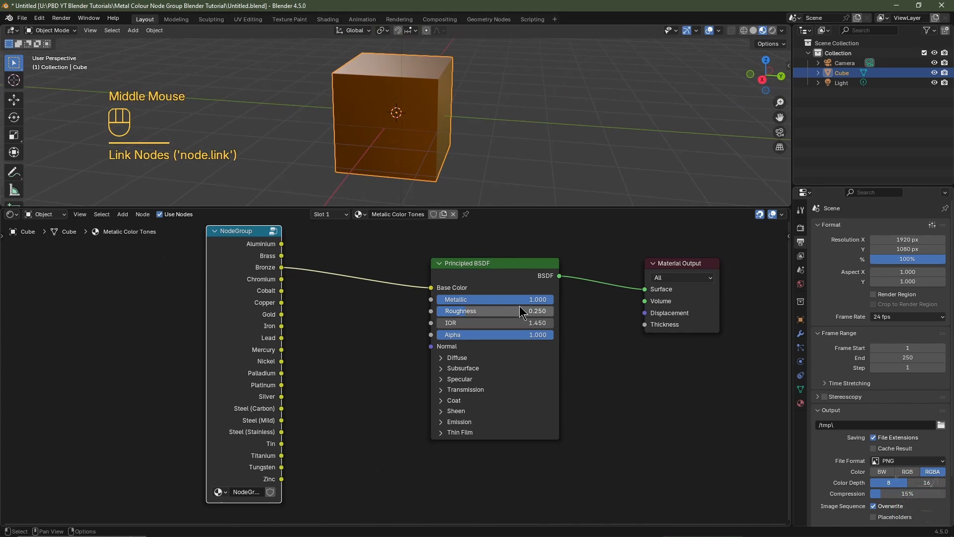
left_click_drag(520, 311, 431, 304)
middle_click_drag(497, 130, 527, 115)
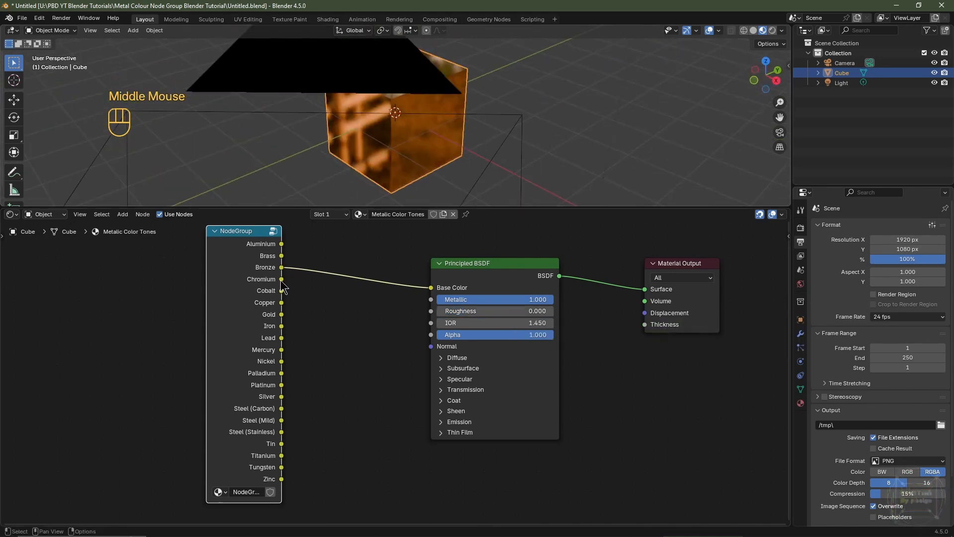
Step: Preview Chromium and then Gold by linking each group output to Base Color
left_click_drag(281, 278, 430, 287)
middle_click_drag(477, 139, 425, 117)
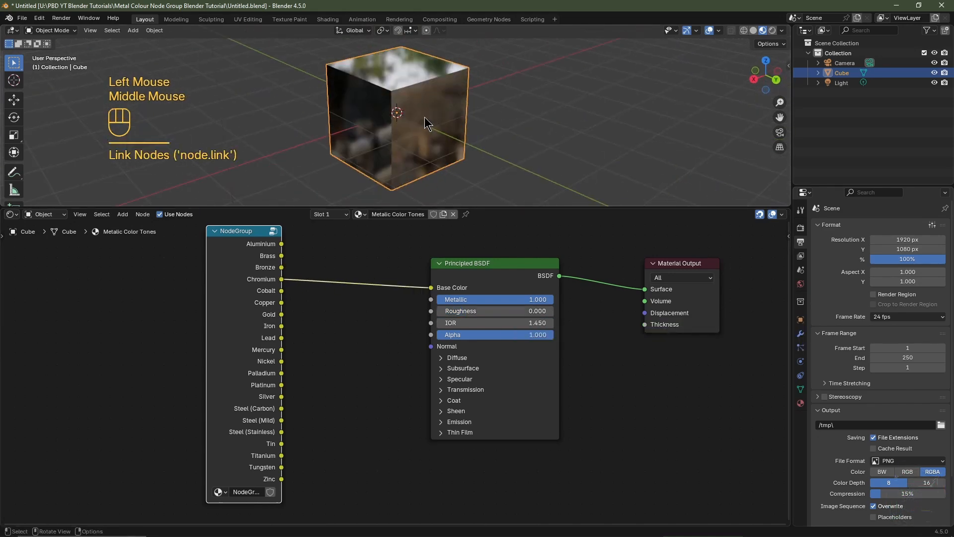
scroll(425, 117, "up", 2)
left_click_drag(281, 315, 430, 287)
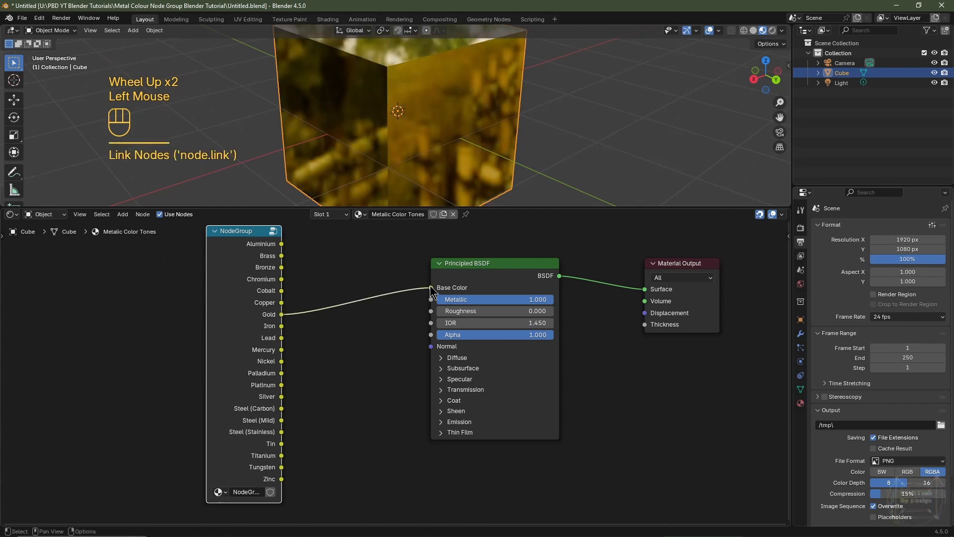
Step: Select the group node and name it Real Metal Colour in the node sidebar
left_click(248, 258)
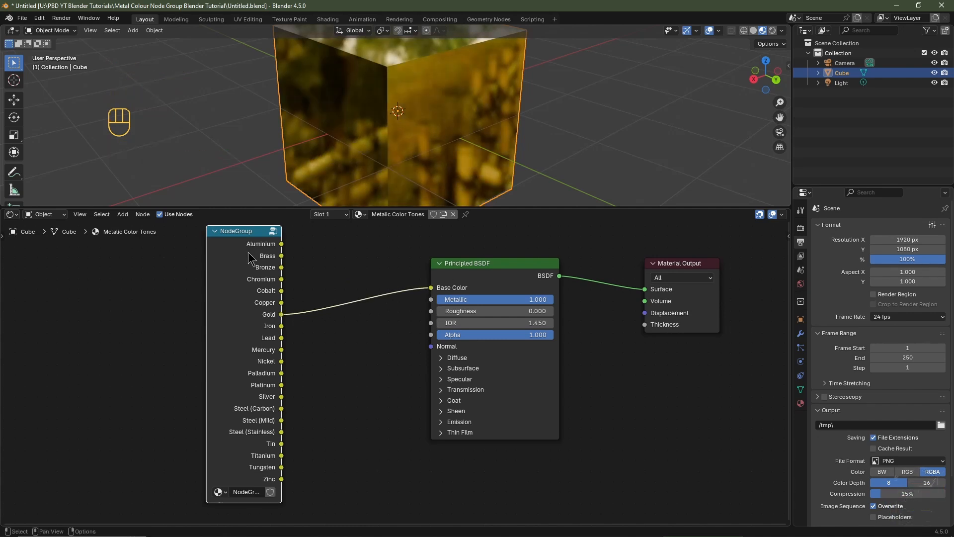
key("n")
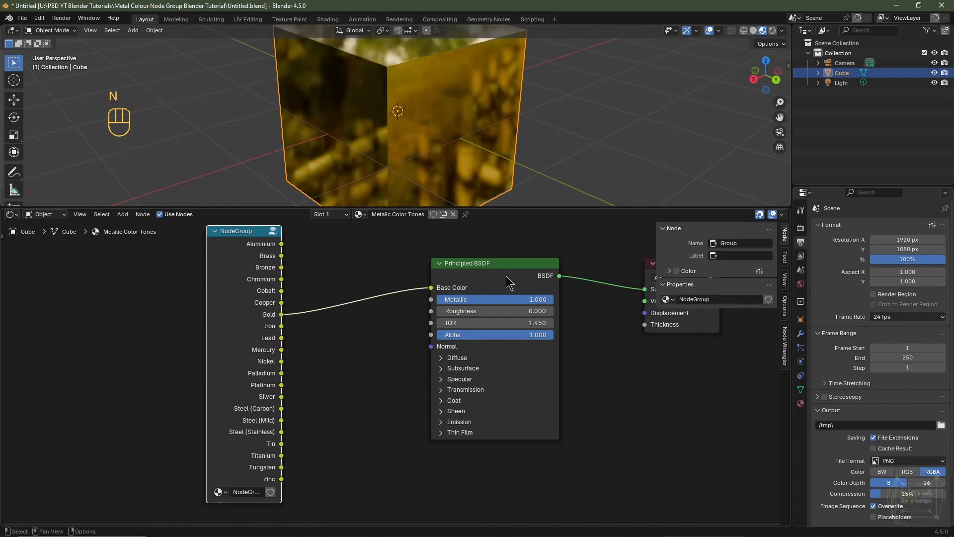
left_click(736, 242)
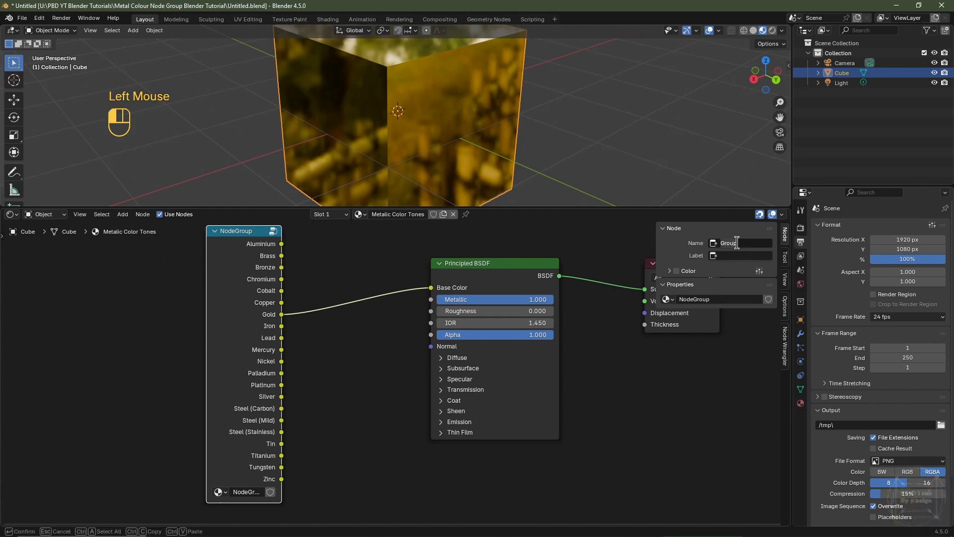
type("Real Metal Colour")
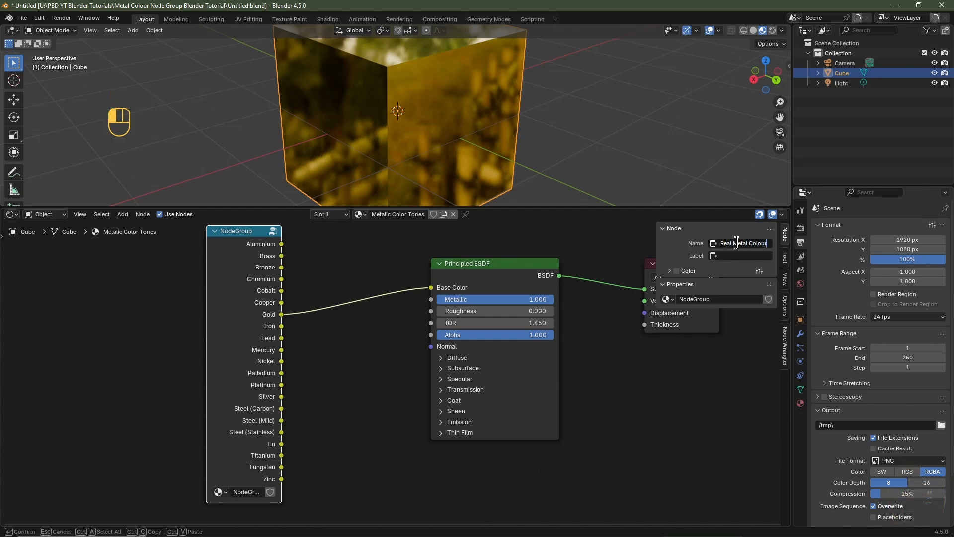
key("Return")
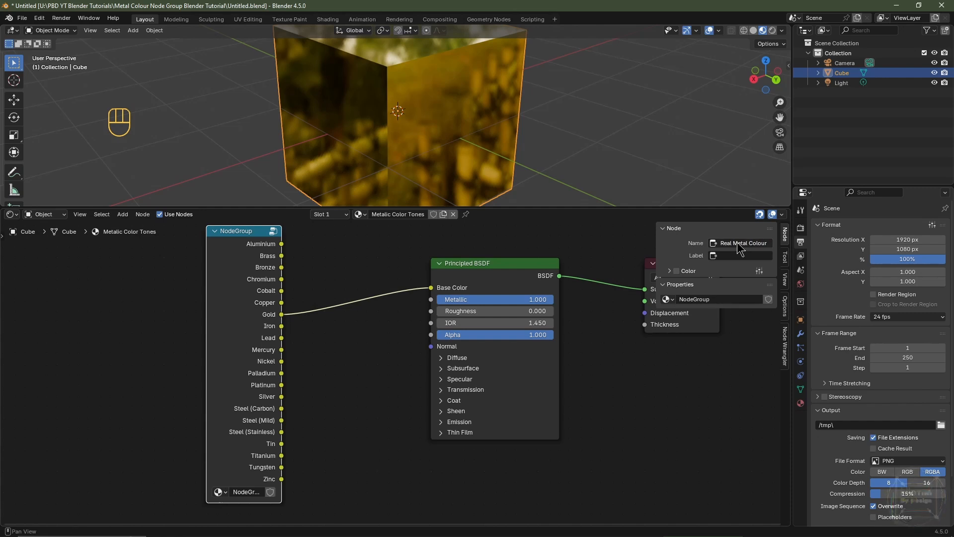
Step: Copy the node name and paste it as the group node's label
left_click(737, 244)
key("ctrl+c")
left_click(736, 255)
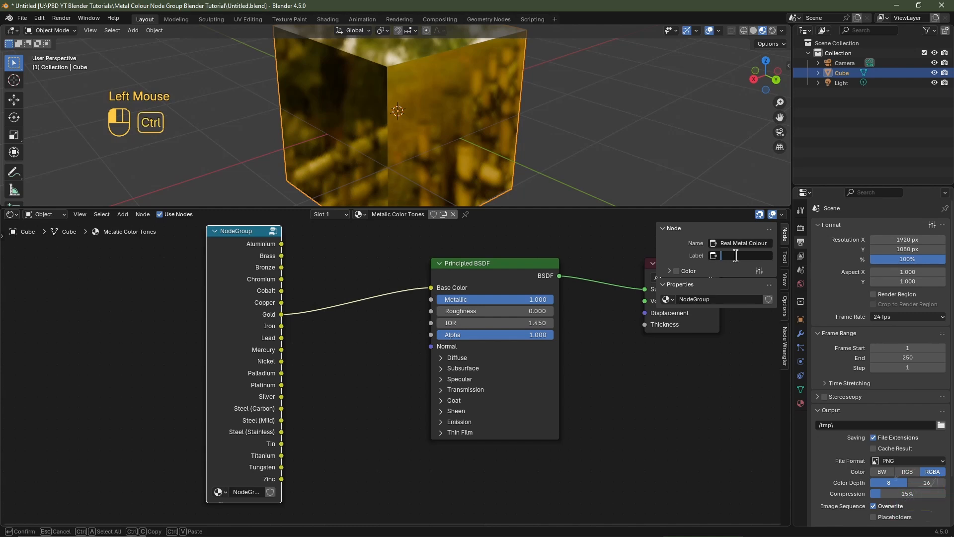
key("ctrl+v")
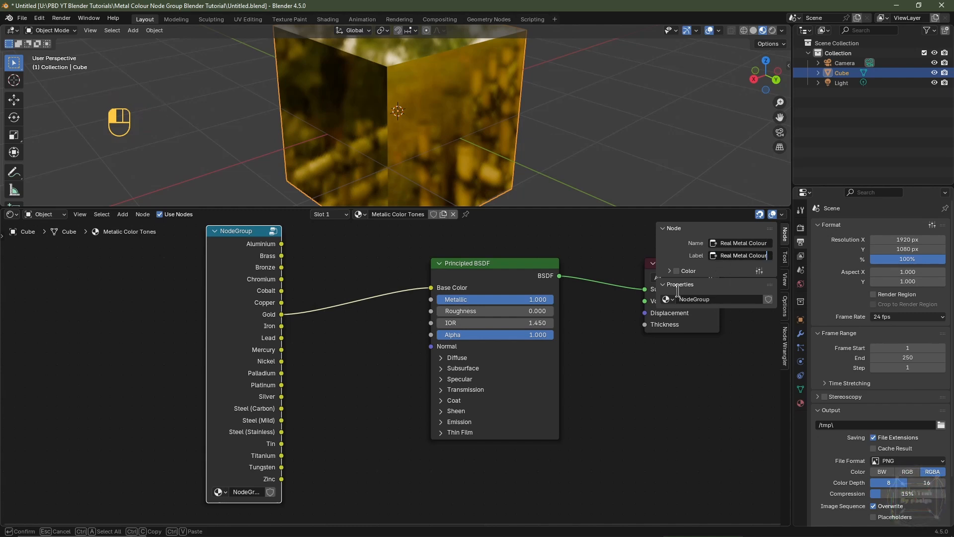
Step: Rename the node group data-block Real Metal Colour and widen the group node
left_click(727, 299)
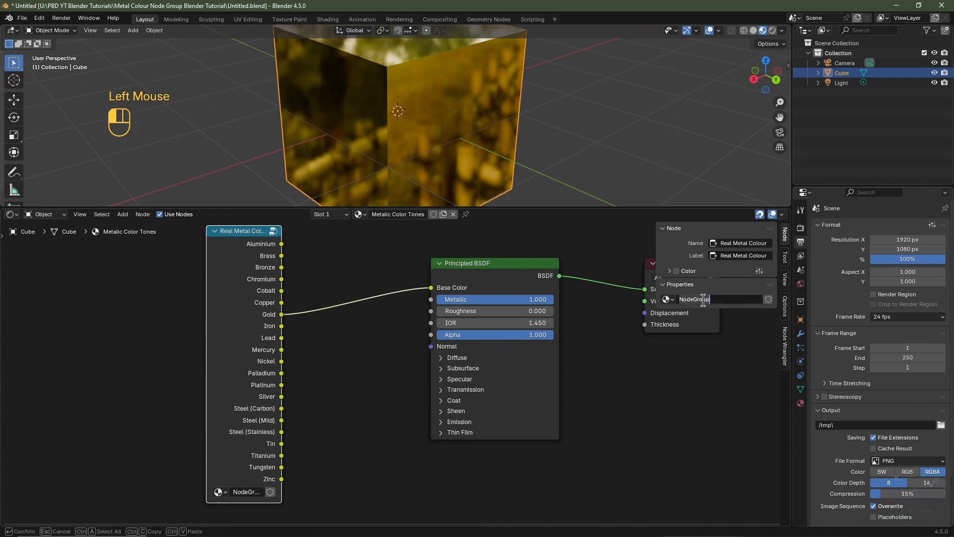
key("ctrl+v")
key("Return")
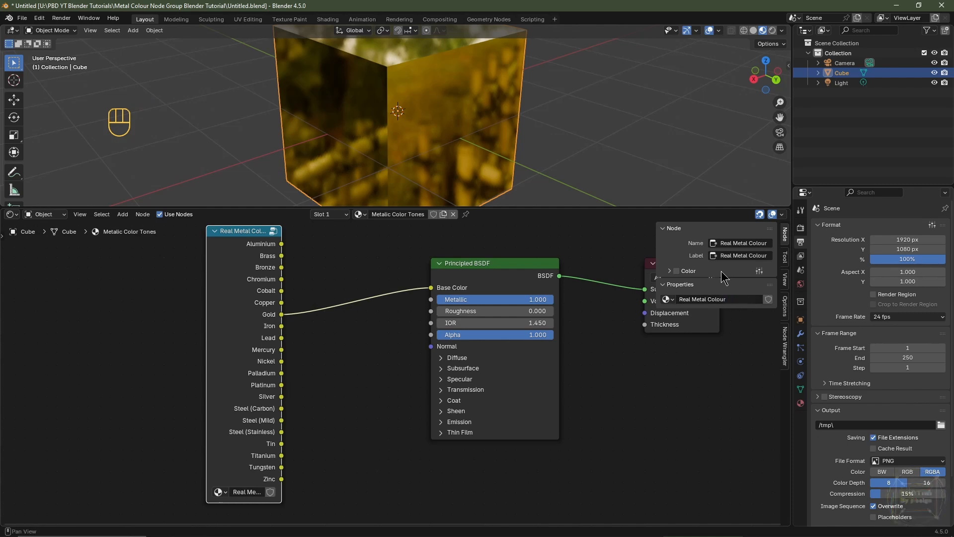
left_click_drag(207, 312, 186, 312)
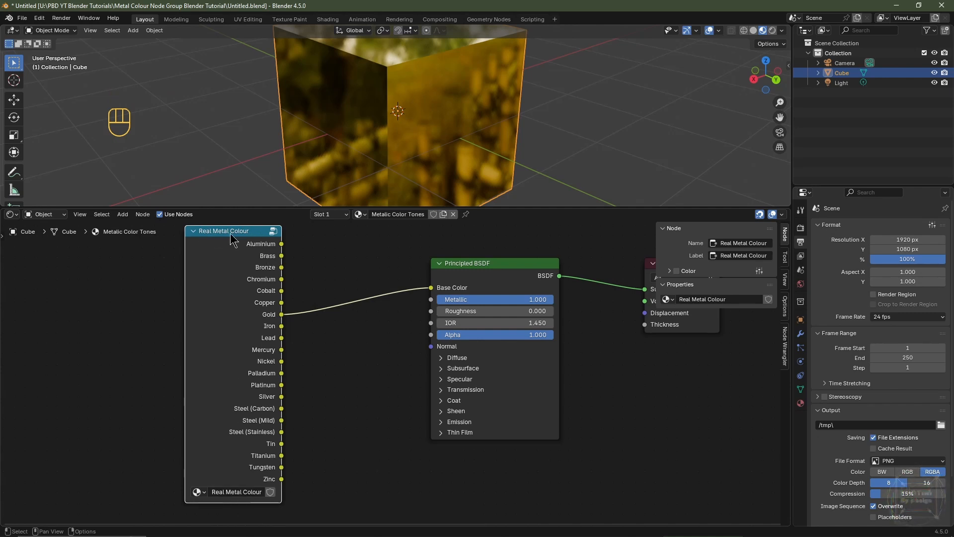
Step: Inspect the Group Node colour in the Node Editor theme preferences
left_click(39, 18)
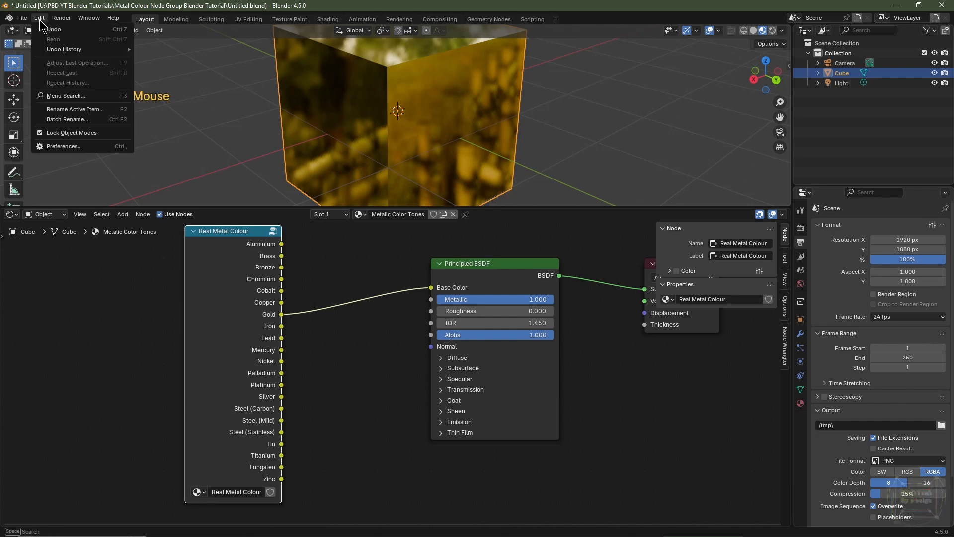
left_click(41, 148)
left_click(41, 128)
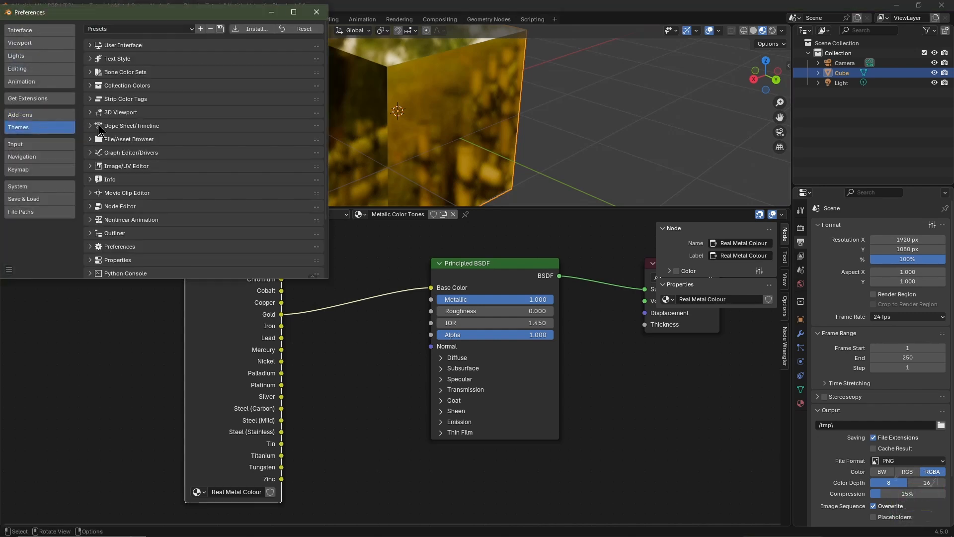
left_click(93, 206)
scroll(209, 169, "down", 5)
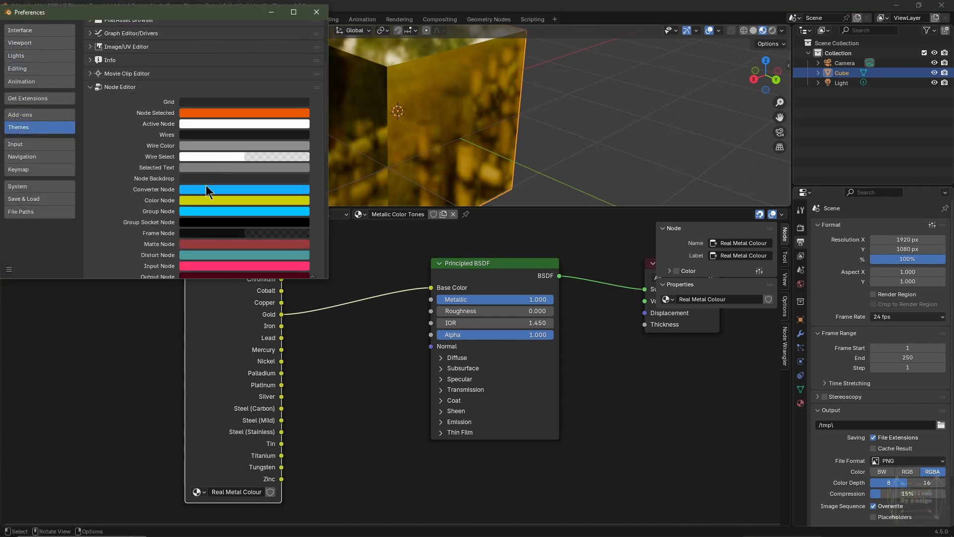
left_click_drag(212, 14, 614, 82)
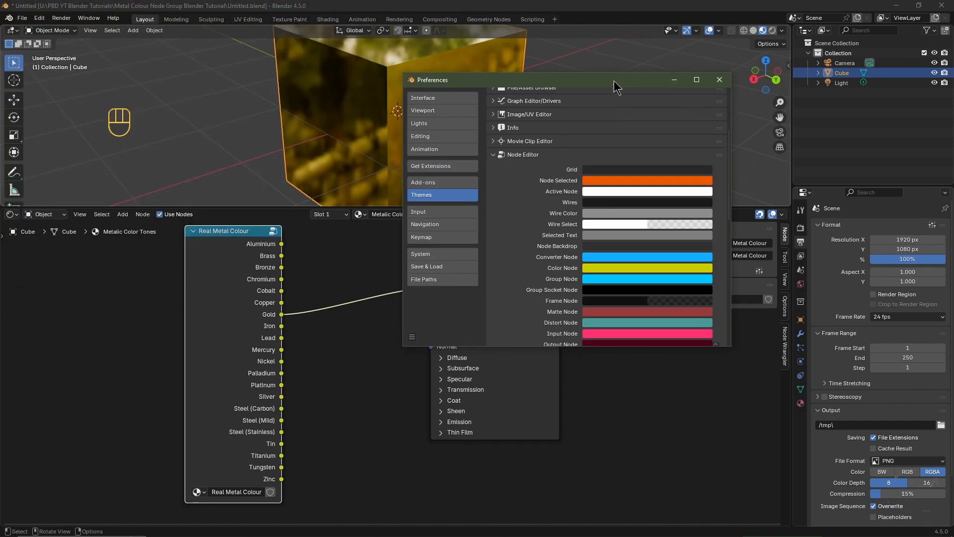
left_click(627, 283)
left_click_drag(664, 156, 632, 175)
left_click(719, 80)
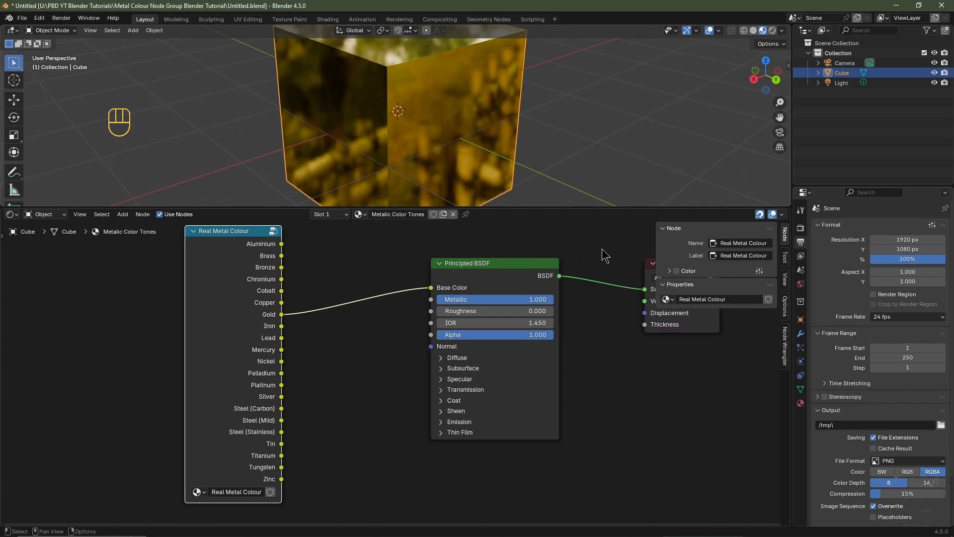
Step: Enable a custom colour for the group node and set it to blue
left_click(677, 272)
left_click(670, 272)
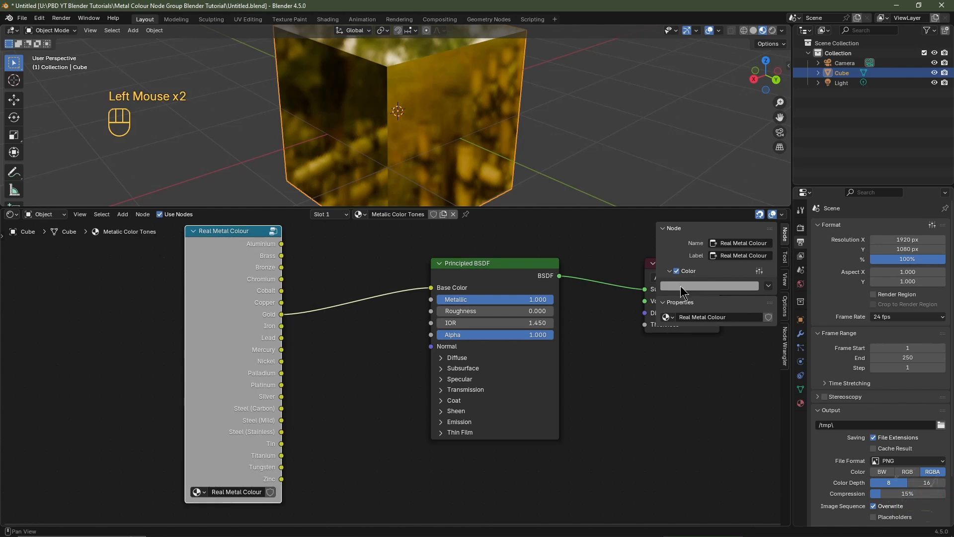
left_click(681, 286)
mouse_move(705, 173)
left_mouse_down()
mouse_move(723, 138)
mouse_move(716, 143)
left_mouse_up()
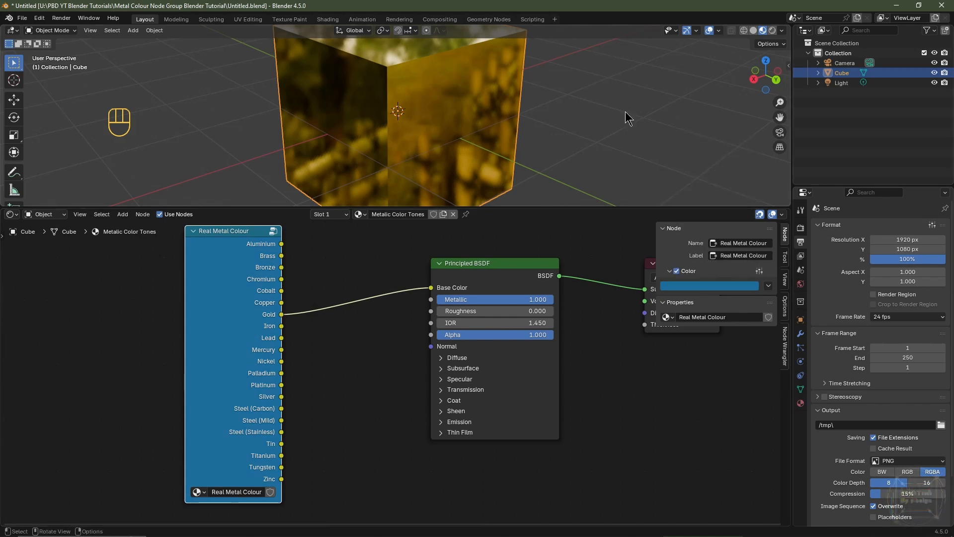
Step: Rename the Cube object Real Metal Colour
double_click(842, 73)
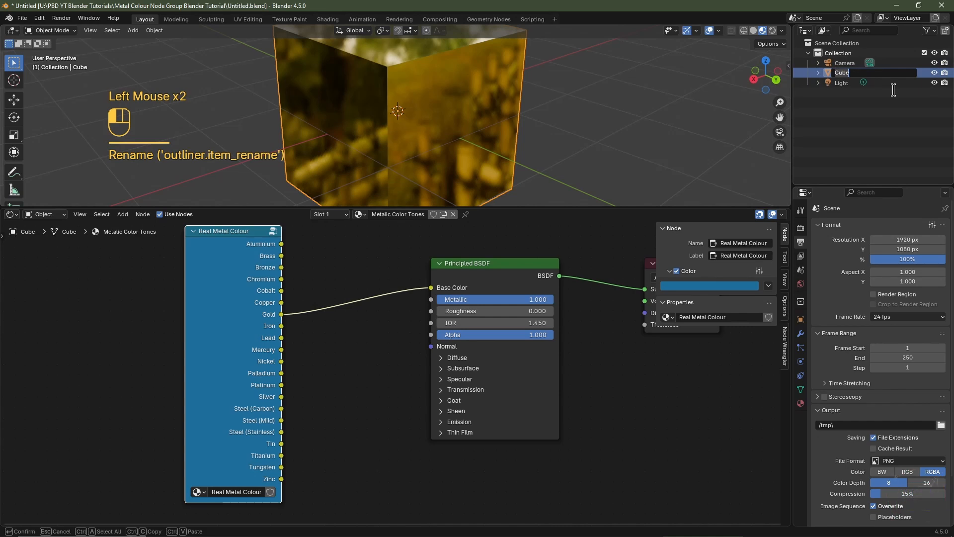
type("Real")
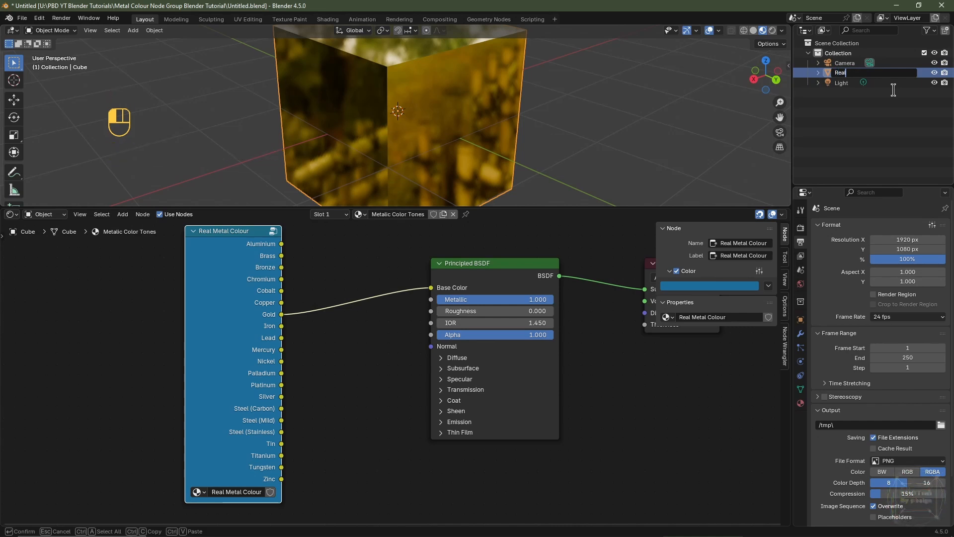
type(" Mertal Colour")
key("Return")
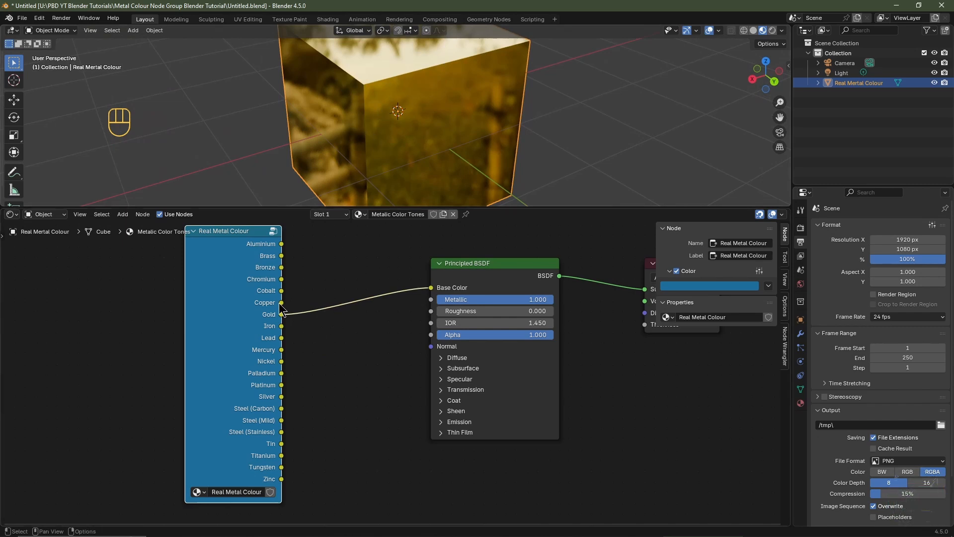
Step: Link the group's Copper output to Base Color
left_click_drag(281, 303, 431, 287)
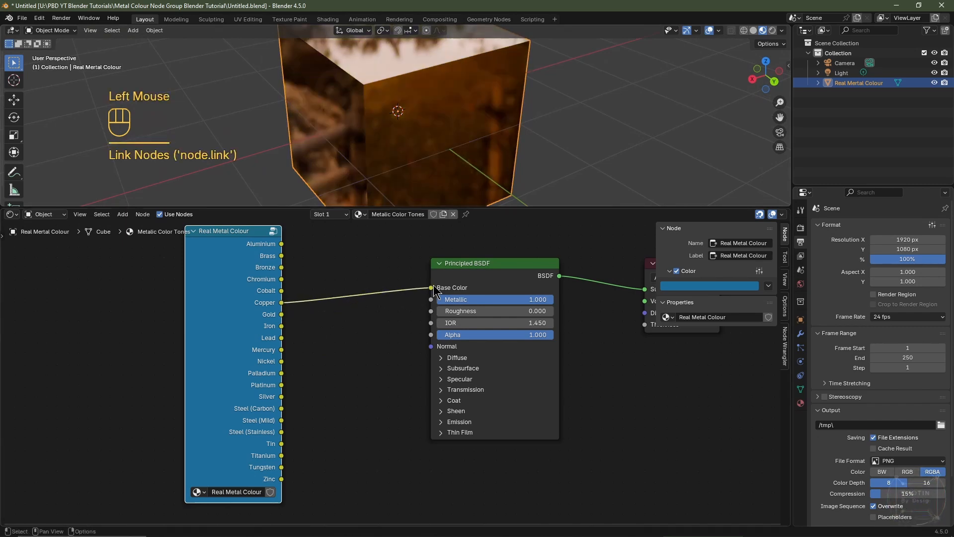
Step: Expand the Specular section of the Principled BSDF node
left_click(463, 310)
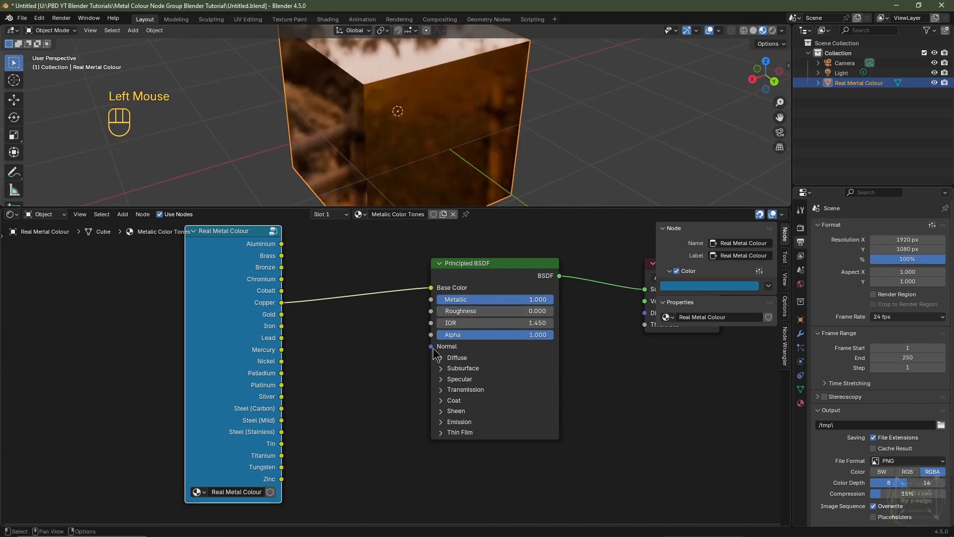
left_click(442, 379)
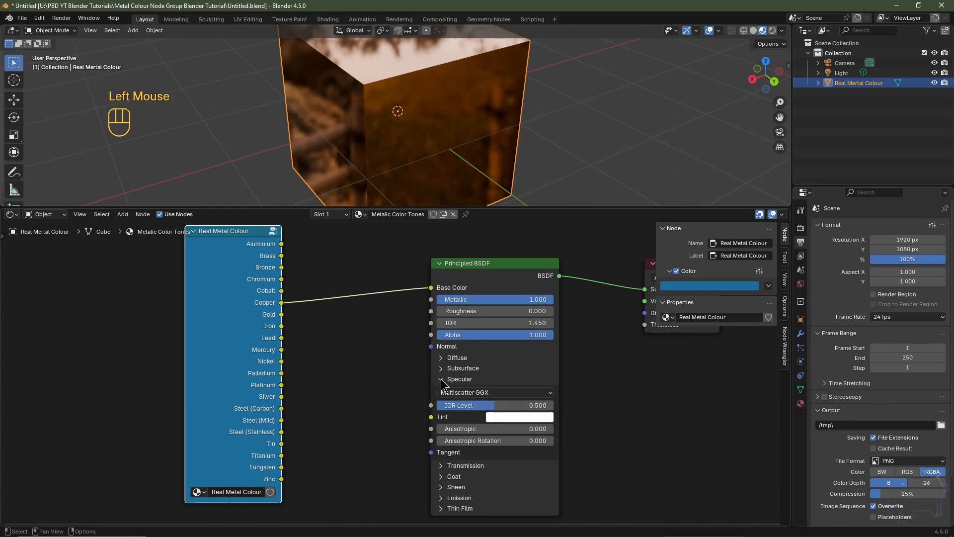
Step: Switch the scene's render engine to Cycles
left_click(801, 229)
left_click(884, 224)
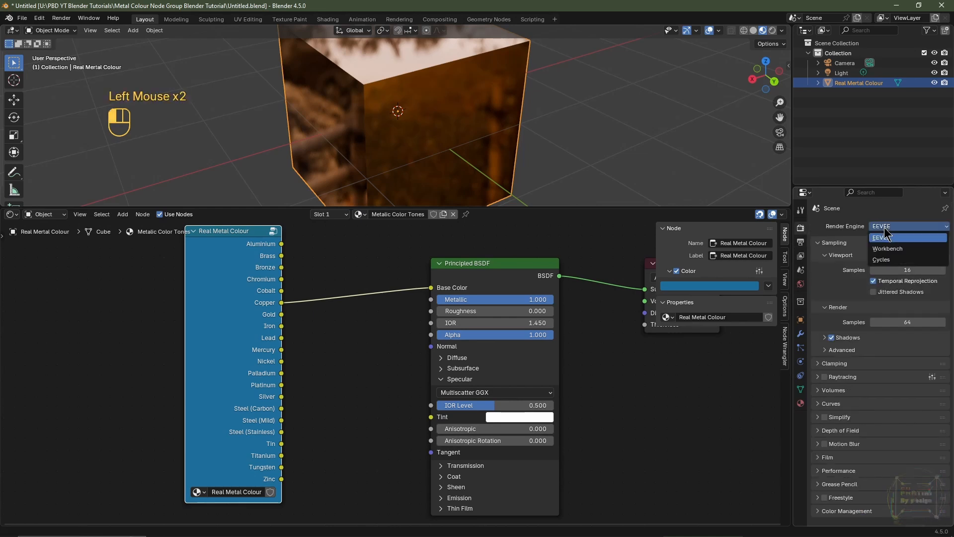
left_click(887, 259)
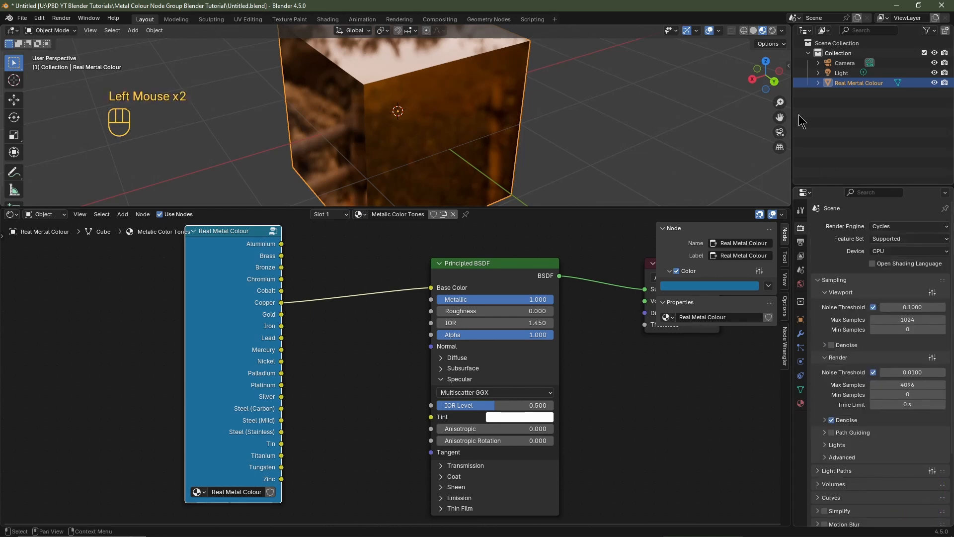
Step: Set the viewport to rendered shading lit by the built-in HDRI, with scene lights and scene world disabled
left_click(772, 30)
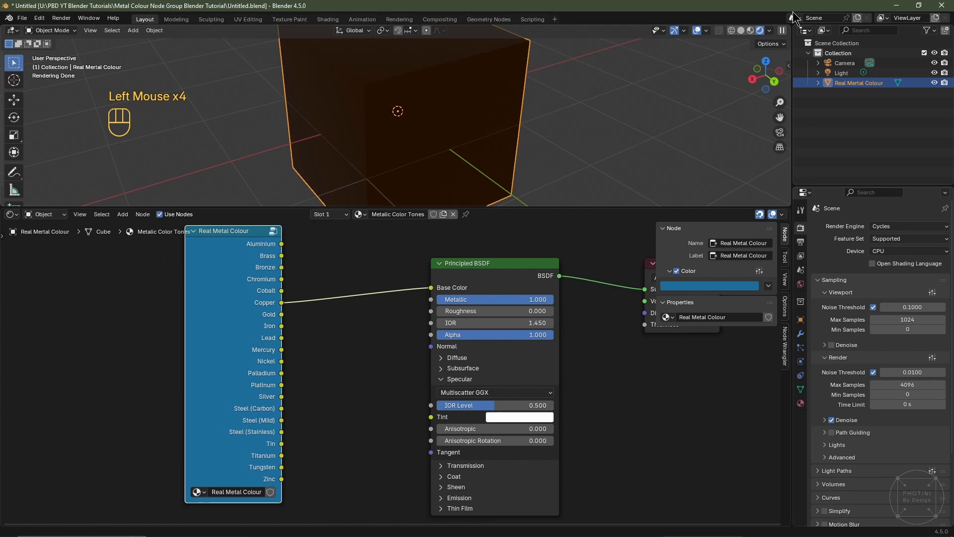
left_click(770, 31)
left_click(713, 113)
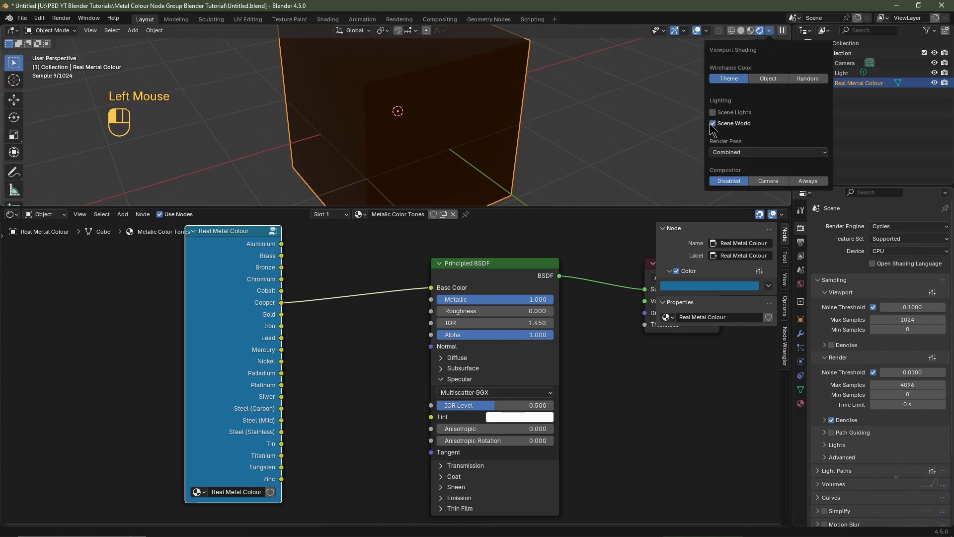
left_click(713, 123)
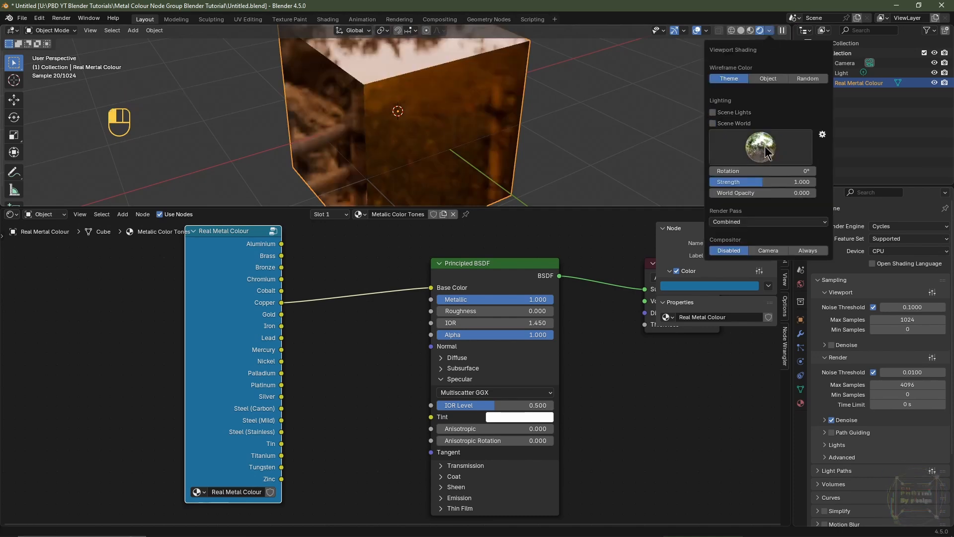
mouse_move(377, 124)
middle_mouse_down()
mouse_move(407, 120)
mouse_move(401, 141)
middle_mouse_up()
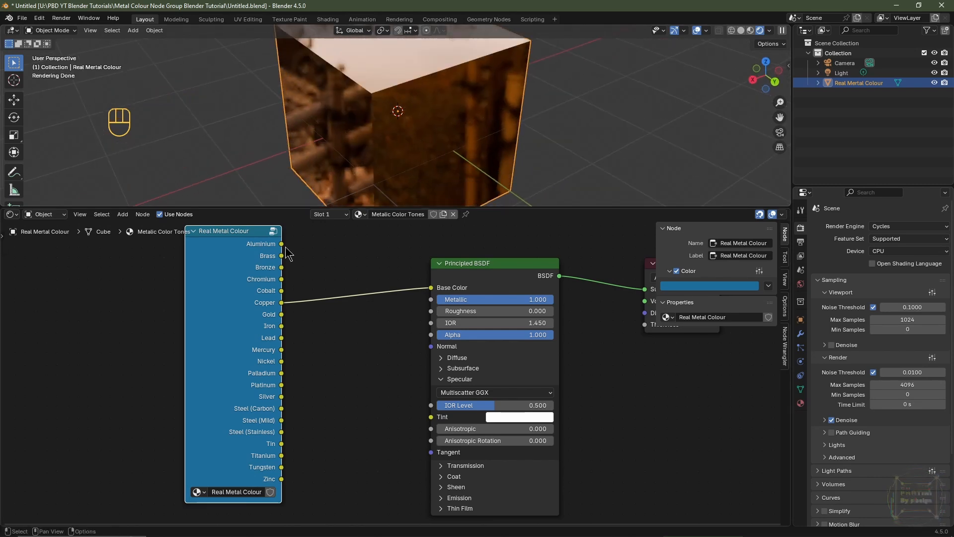
Step: Link the group's Aluminium output to the Principled BSDF's Base Color
left_click_drag(282, 244, 477, 311)
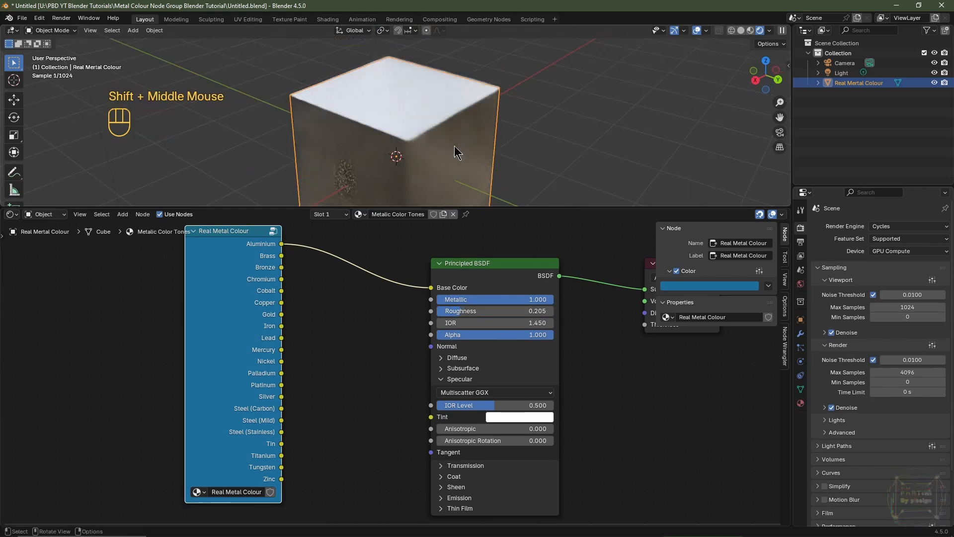
scroll(450, 139, "up", 2)
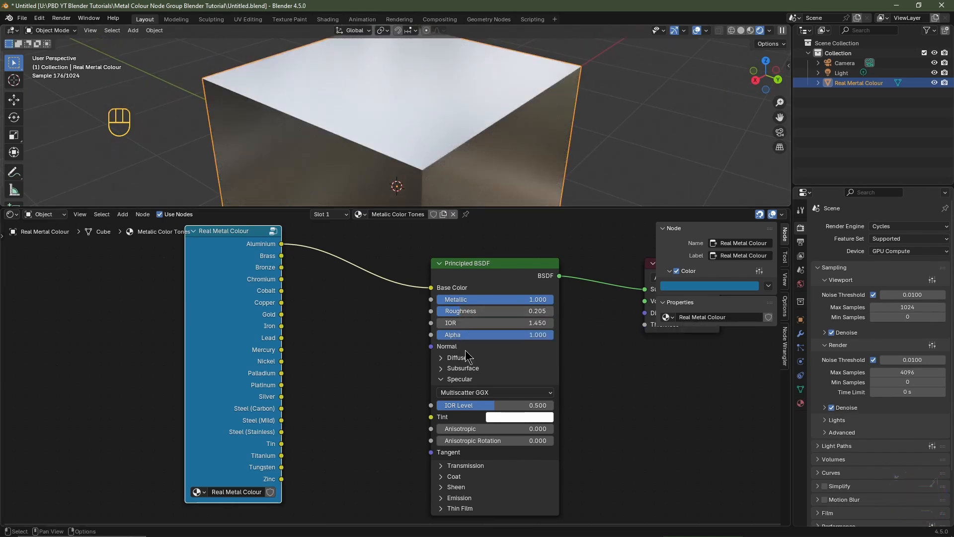
Step: Try setting Anisotropic to 1.000 and Anisotropic Rotation to about 0.459
left_click_drag(454, 430, 551, 430)
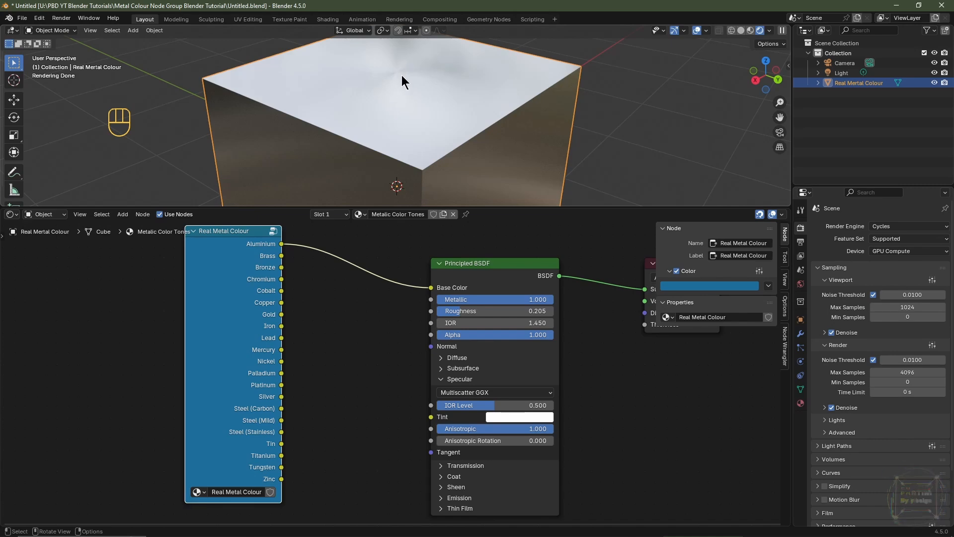
scroll(402, 79, "up", 5)
middle_click_drag(401, 79, 414, 149, "shift")
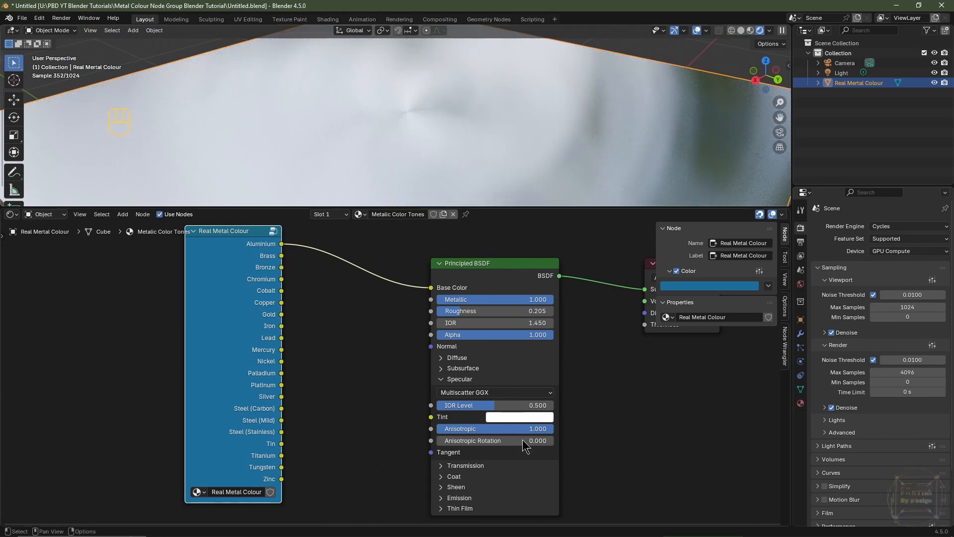
left_click_drag(523, 439, 584, 440)
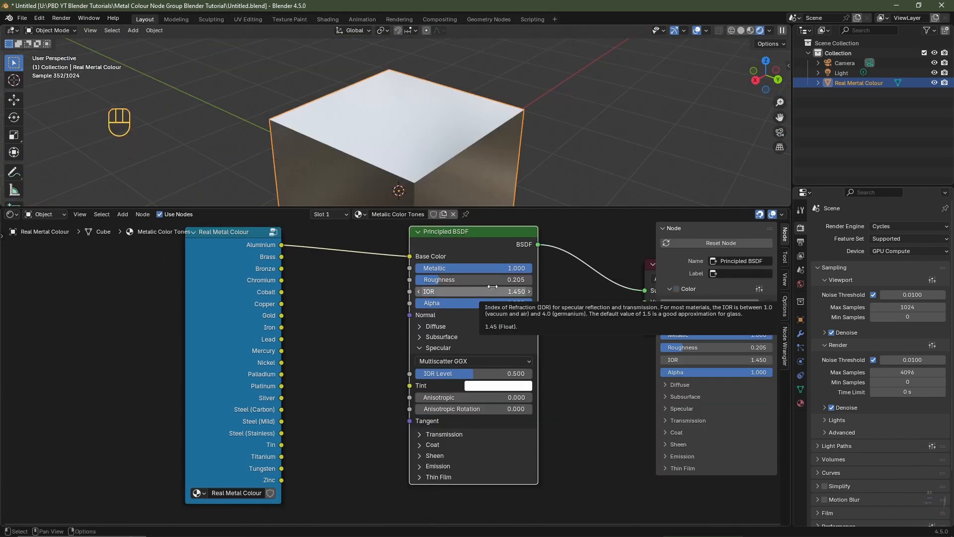
Step: Hide the node editor sidebar and move the Real Metal Colour group node slightly down
key("n")
scroll(456, 98, "down", 4)
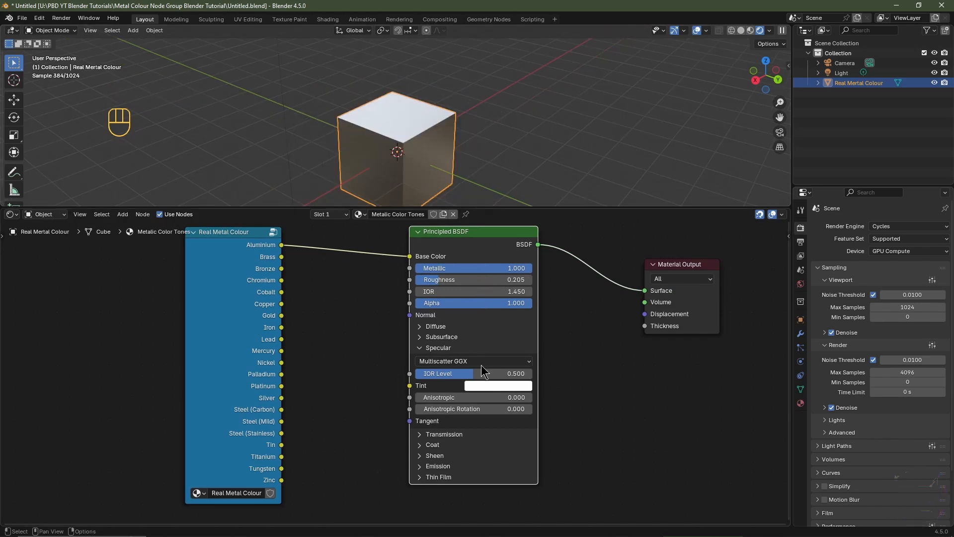
left_click_drag(245, 256, 244, 268)
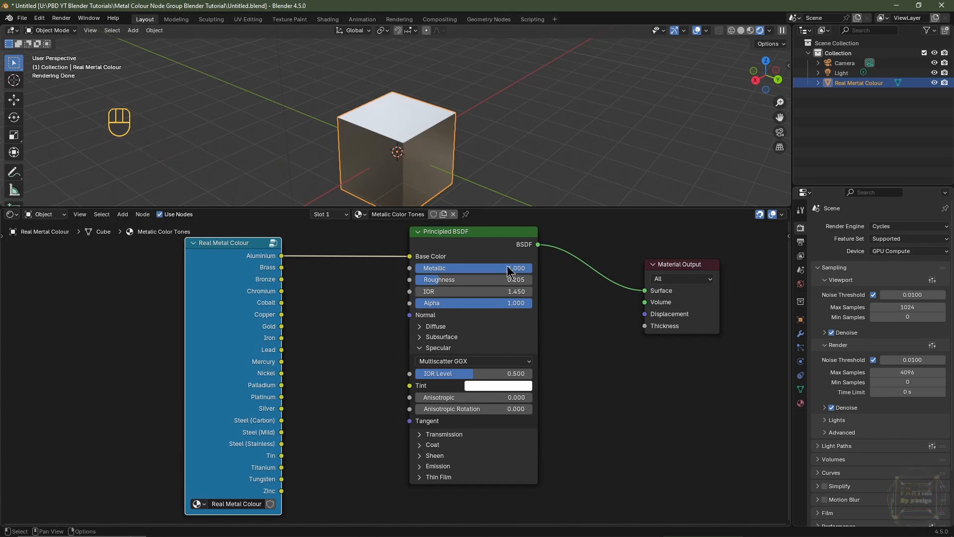
Step: Link the group's Gold output to Base Color and move the group node further left
left_click(269, 349)
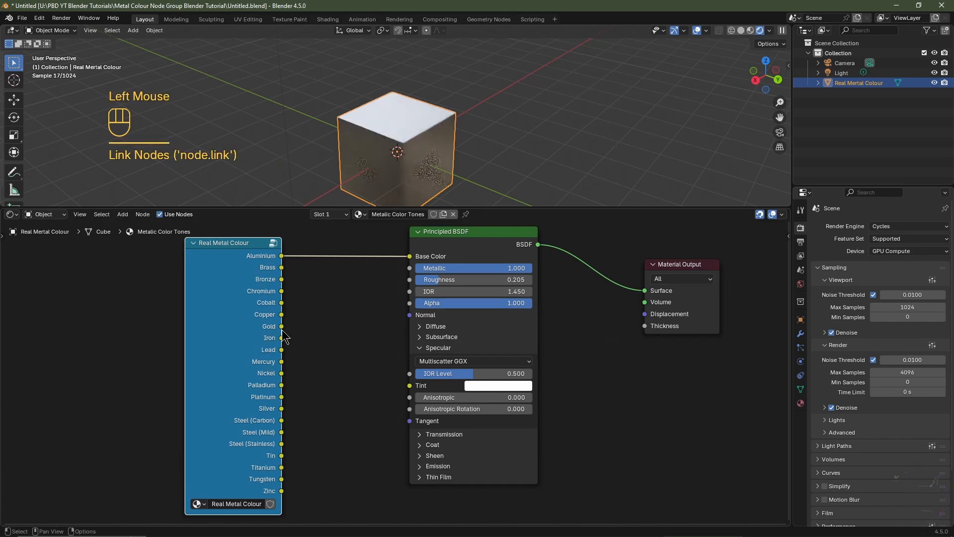
left_click_drag(281, 326, 405, 256)
left_click_drag(245, 339, 159, 328)
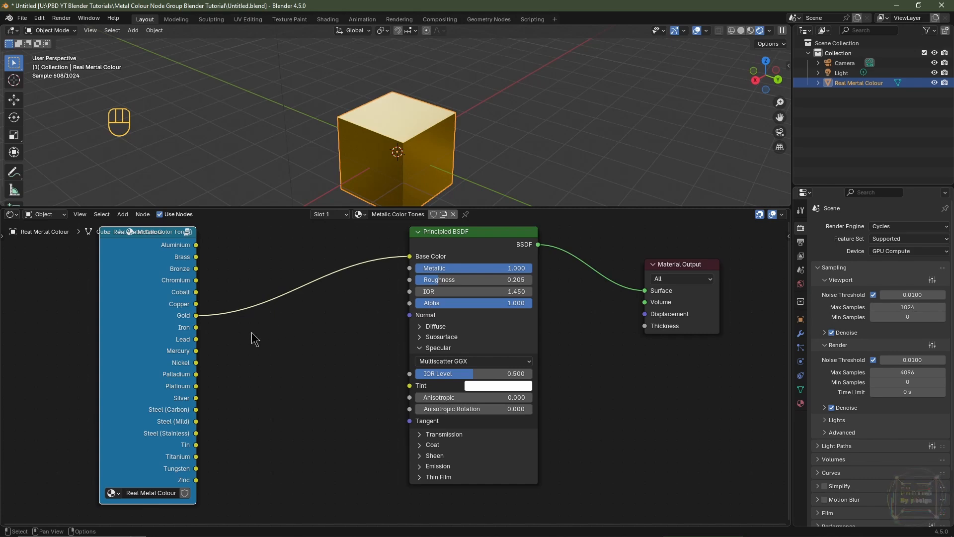
Step: Insert a Hue/Saturation/Value node into the link between the Gold output and Base Color
key("shift+a")
mouse_move(243, 357)
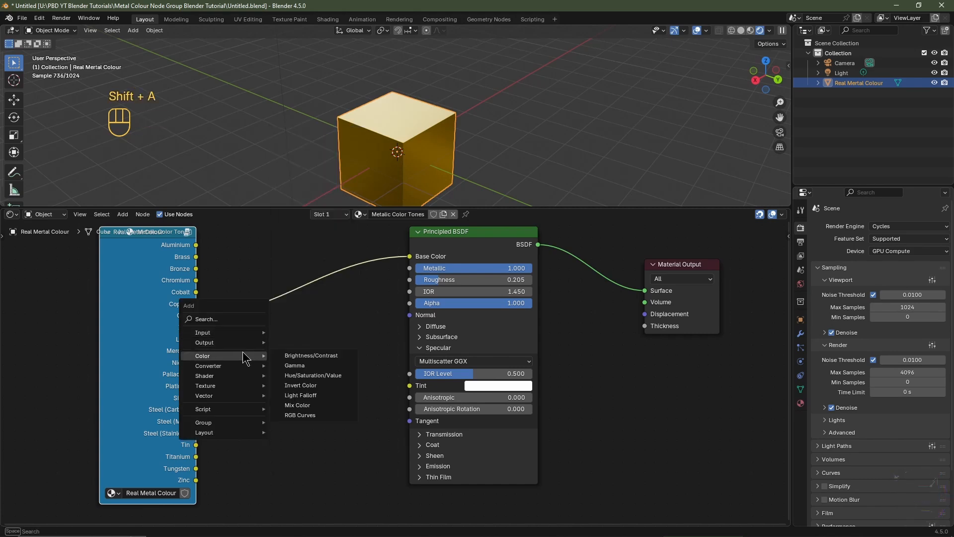
left_click(313, 375)
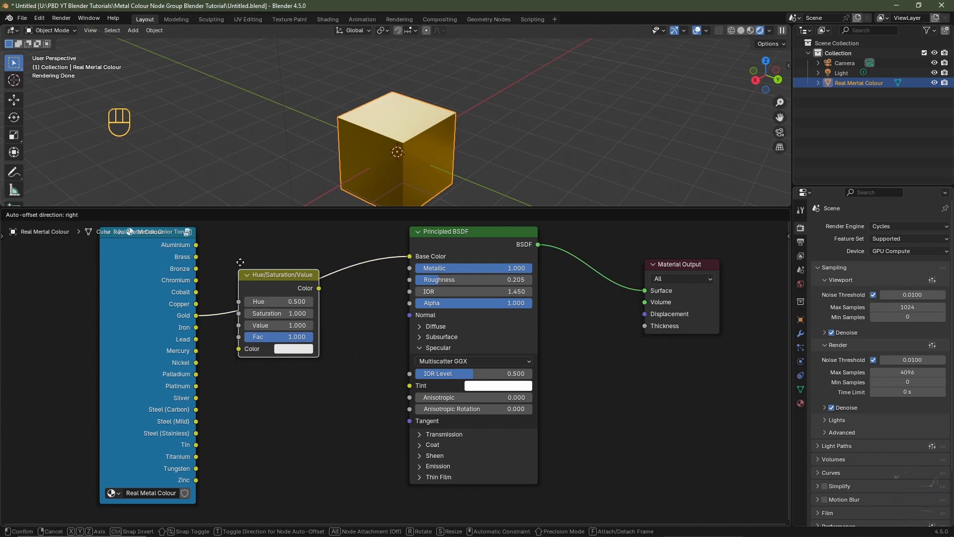
left_click(240, 261)
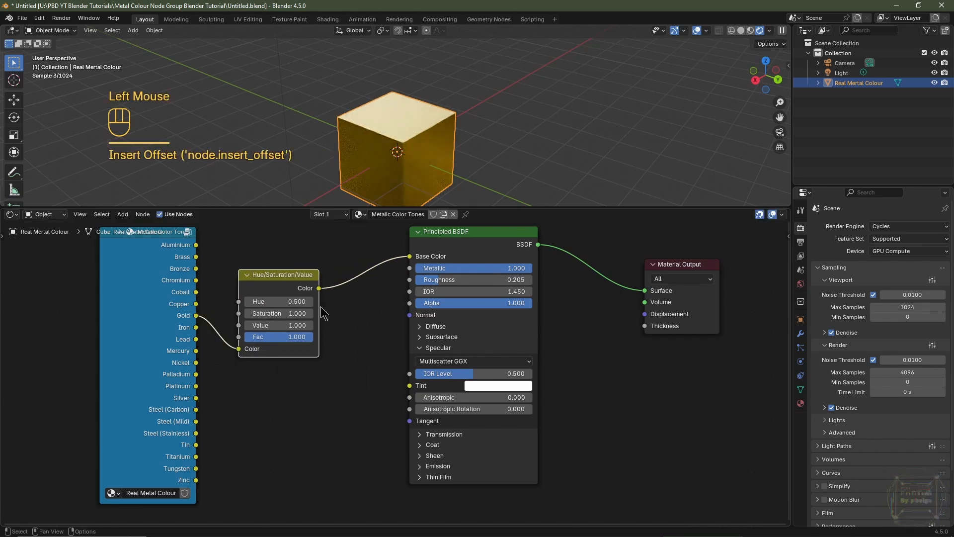
Step: Try lowering the Hue/Saturation/Value node's Saturation to 0.700
left_click(247, 313)
left_click(247, 313)
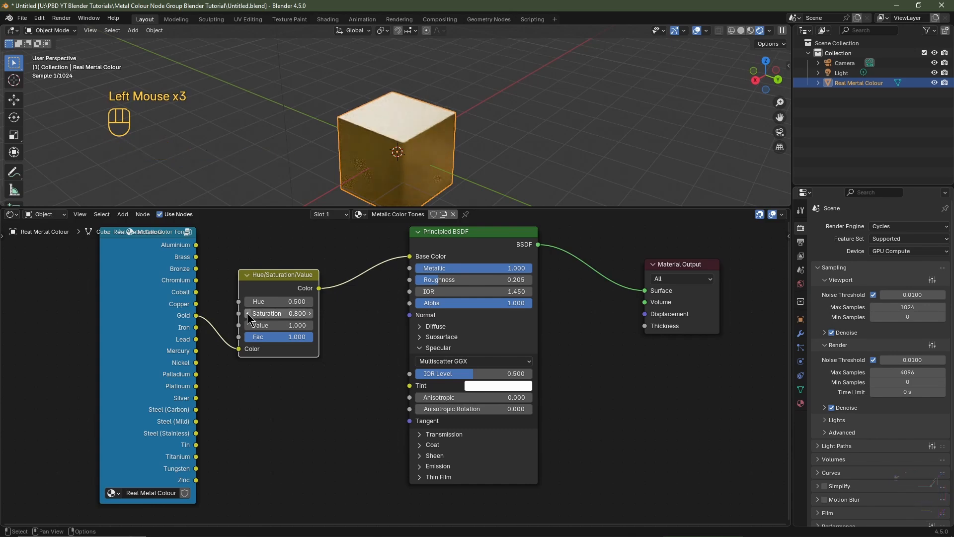
left_click(247, 313)
scroll(471, 138, "up", 2)
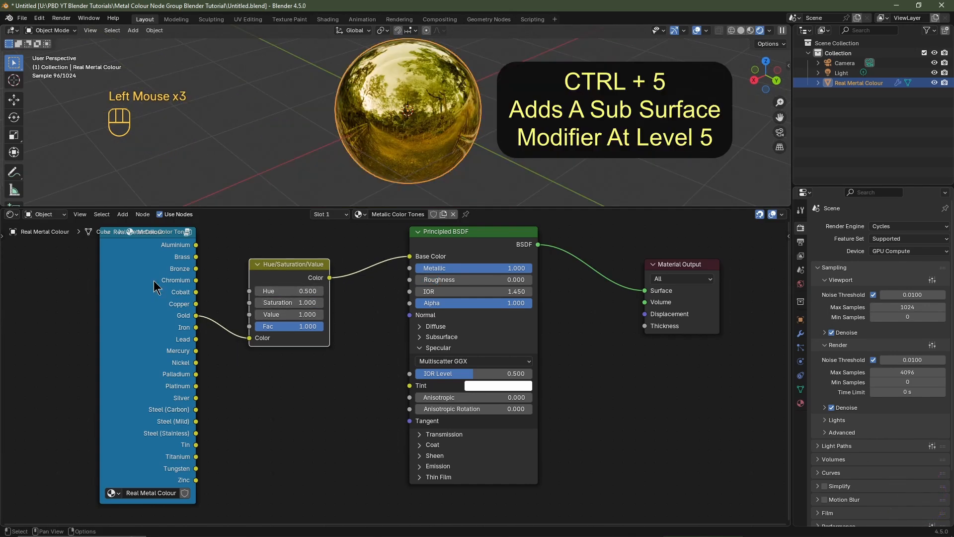
middle_click_drag(176, 297, 268, 307)
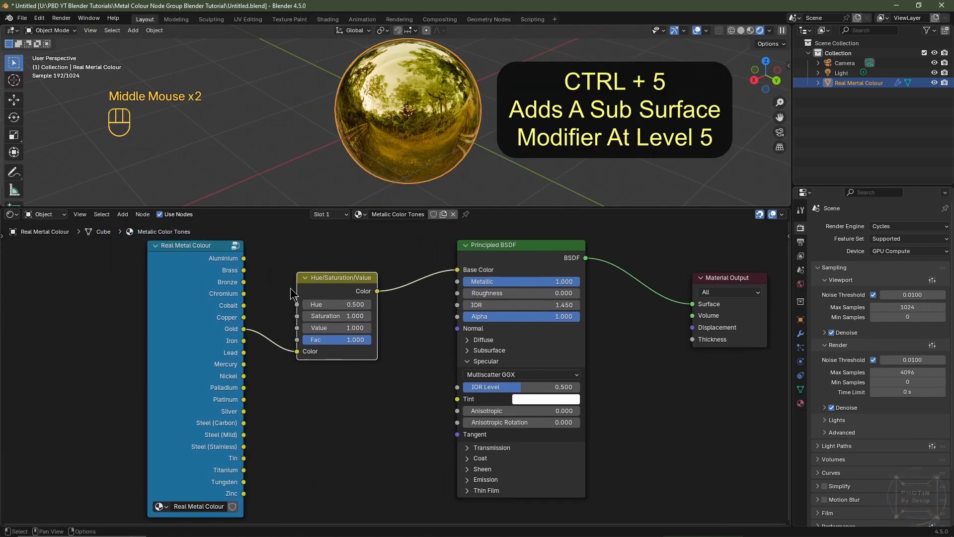
Step: Save the blend file as Like And Subscribe in the tutorial folder
left_click(23, 19)
left_click(41, 94)
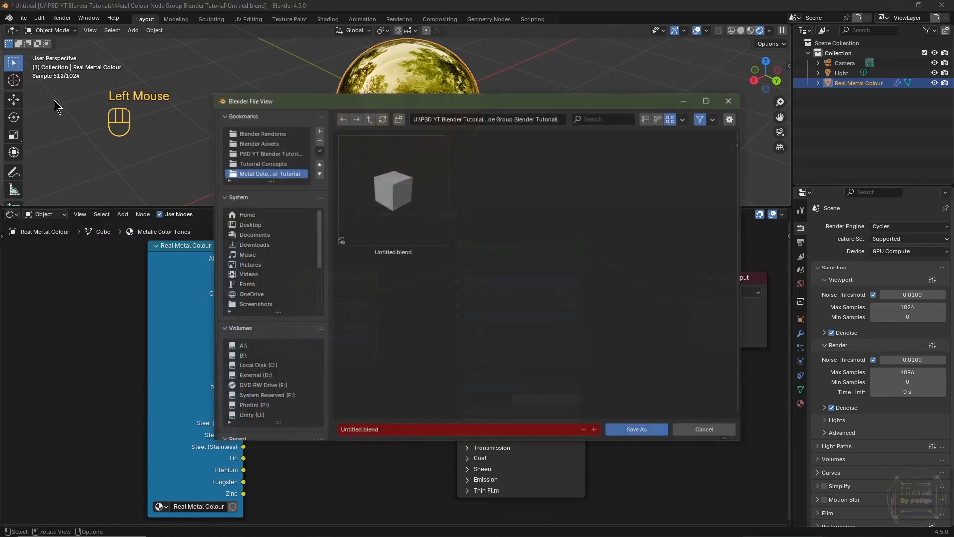
left_click(389, 430)
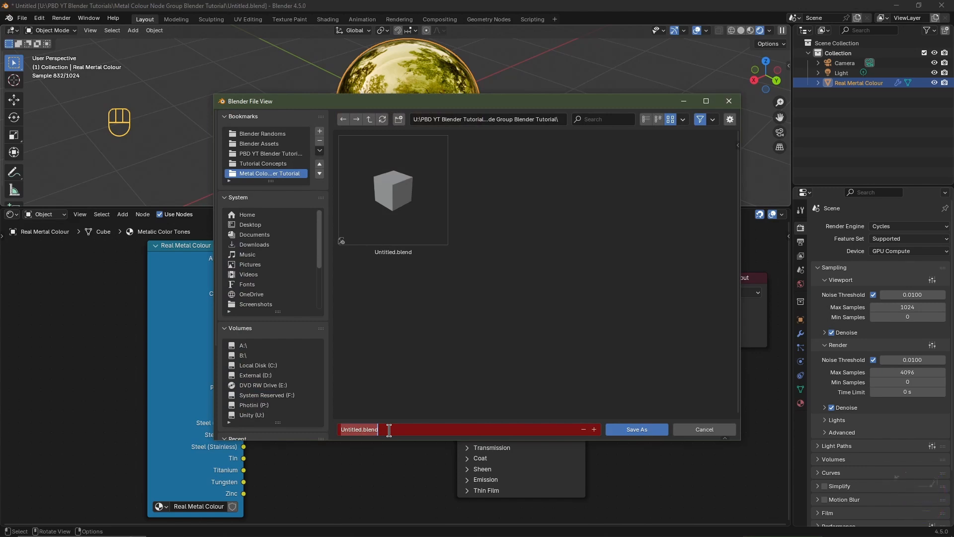
type("Like And Subscrib")
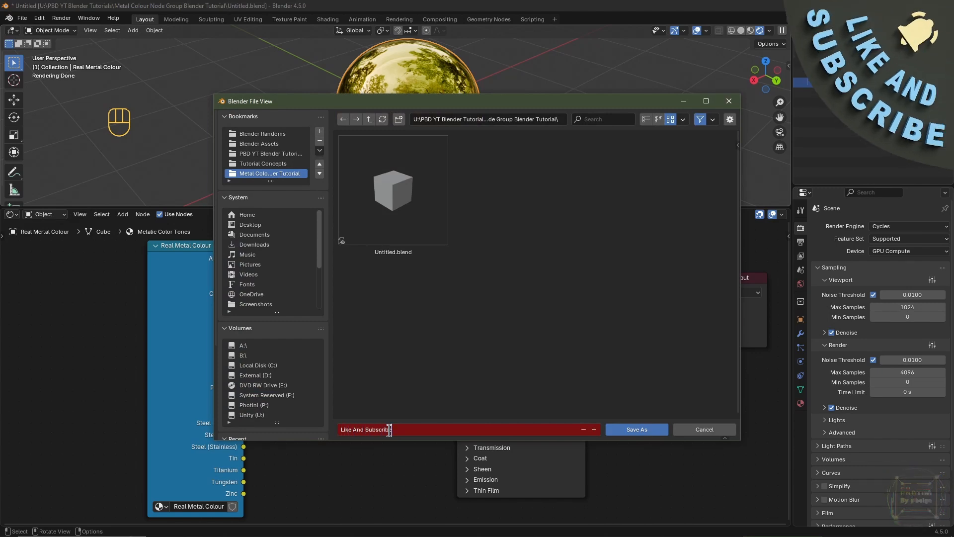
type("e")
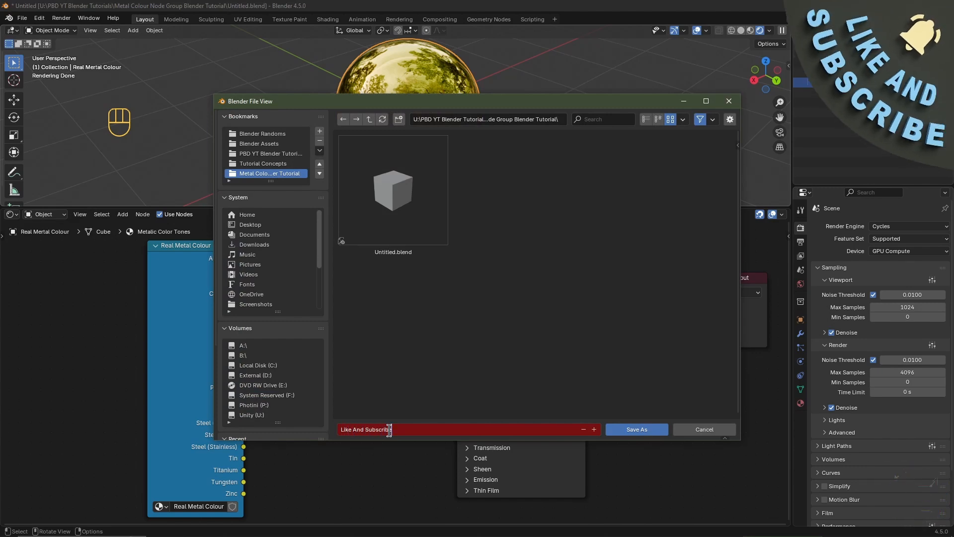
key("Return")
left_click(636, 429)
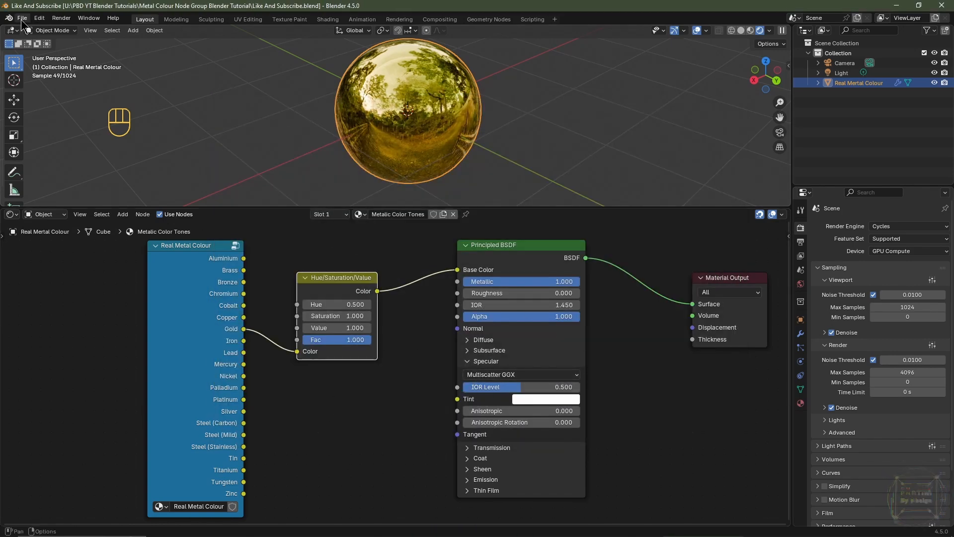
Step: Add the tutorial folder as a new asset library in the File Paths preferences
left_click(39, 18)
left_click(57, 145)
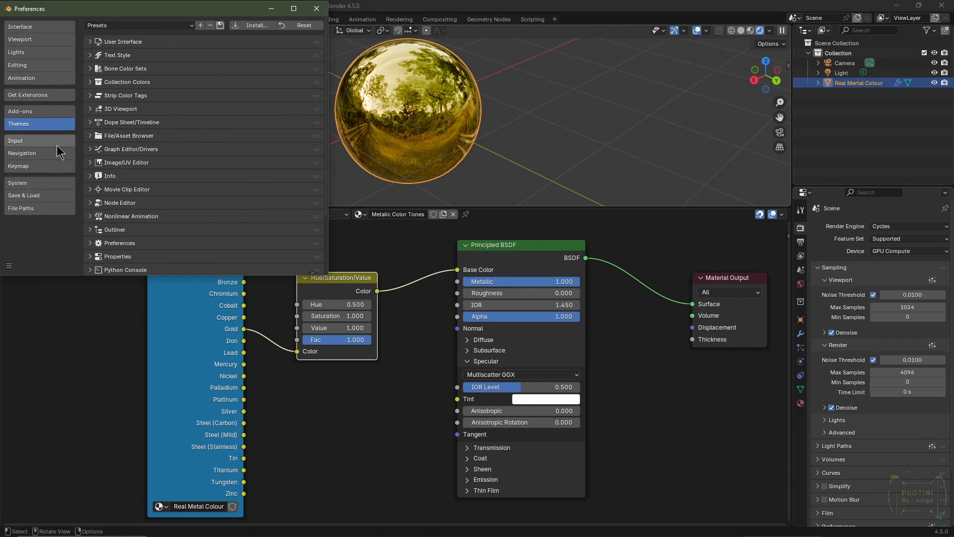
left_click(49, 210)
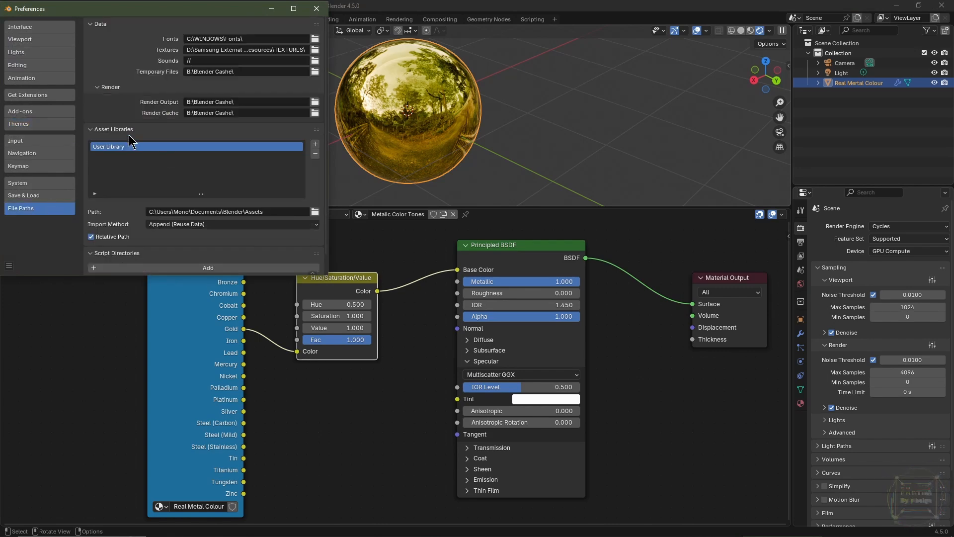
left_click(315, 144)
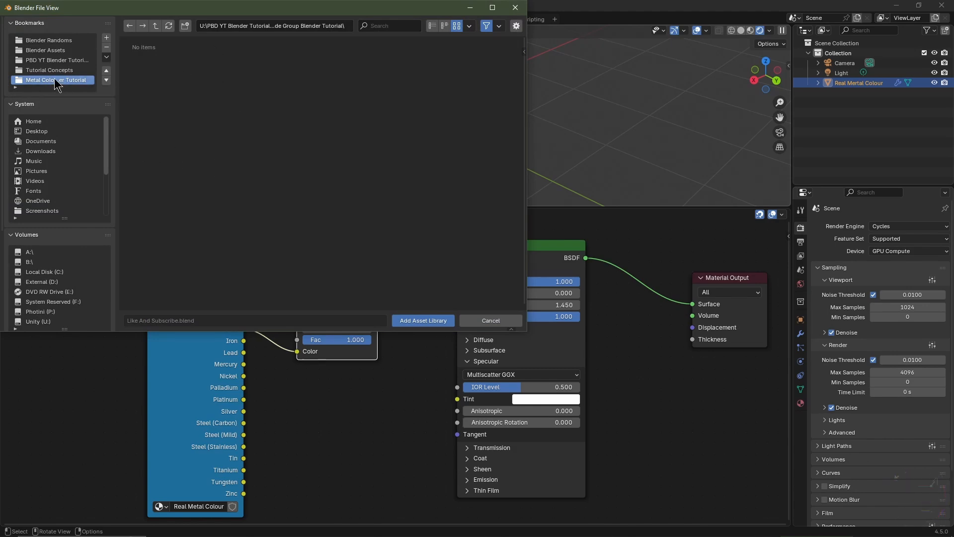
left_click(436, 323)
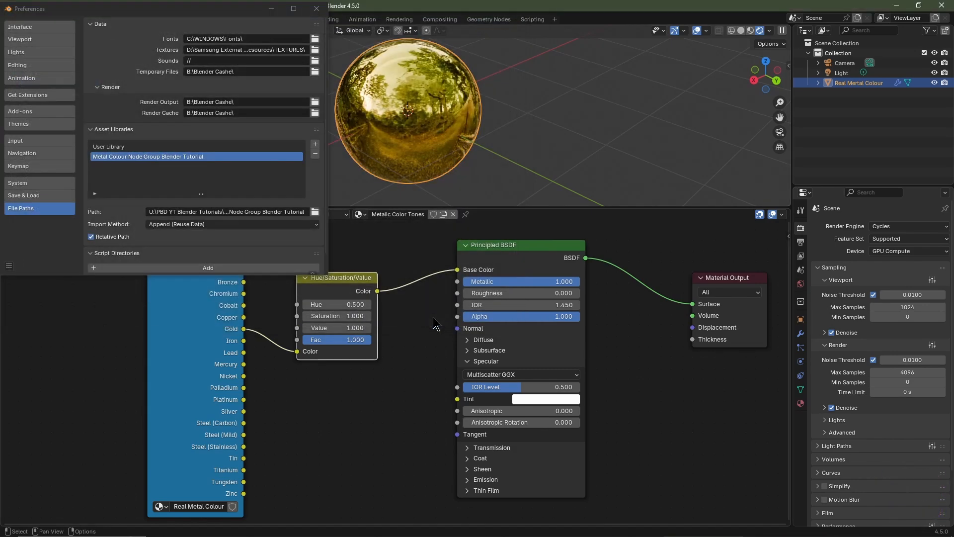
Step: Save the preferences and close the Preferences window
left_click(9, 267)
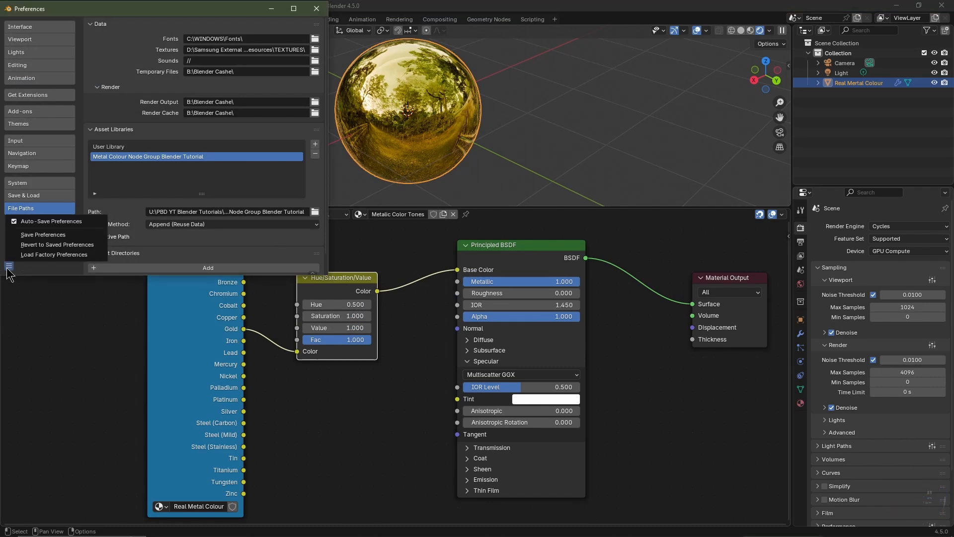
left_click(43, 234)
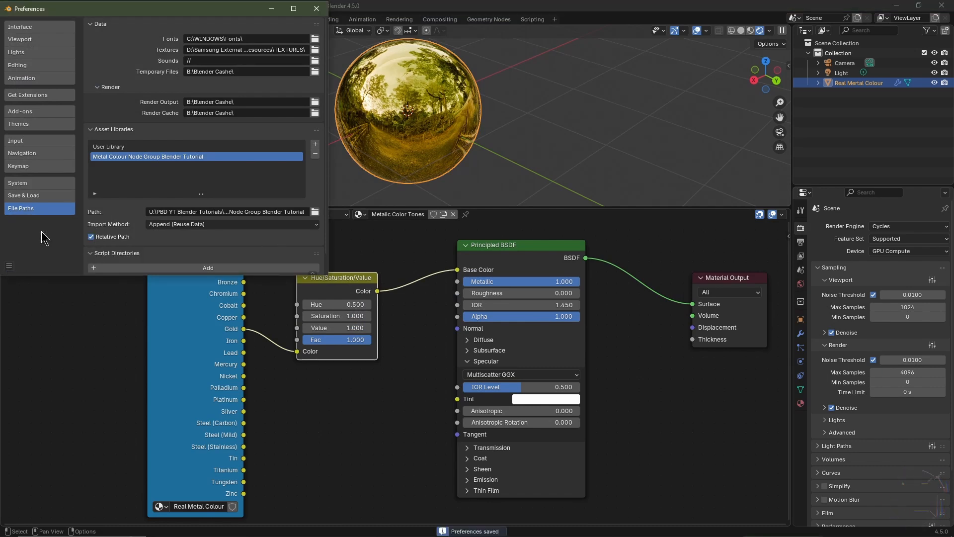
left_click(317, 9)
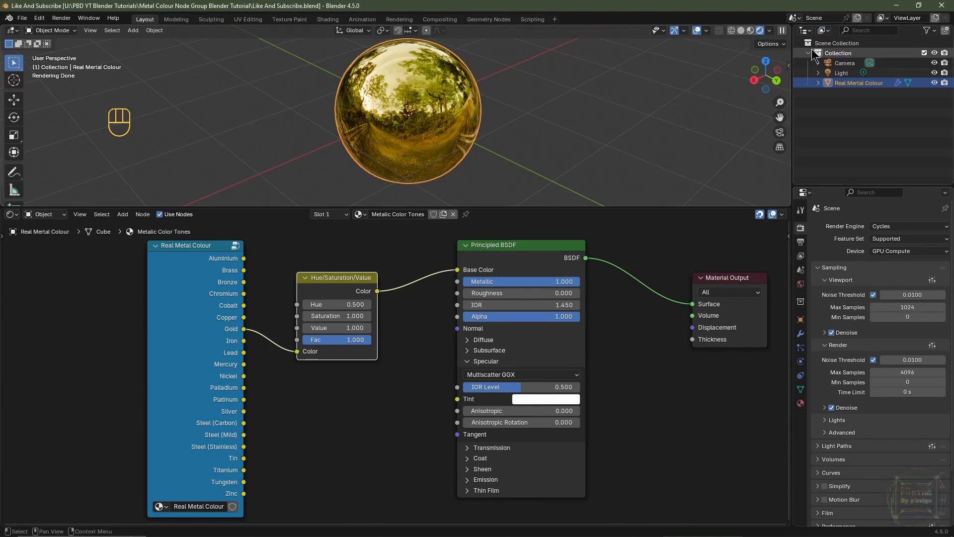
Step: Mark the Real Metal Colour node group as an asset from the outliner's Blender File view, then return to View Layer
left_click(823, 30)
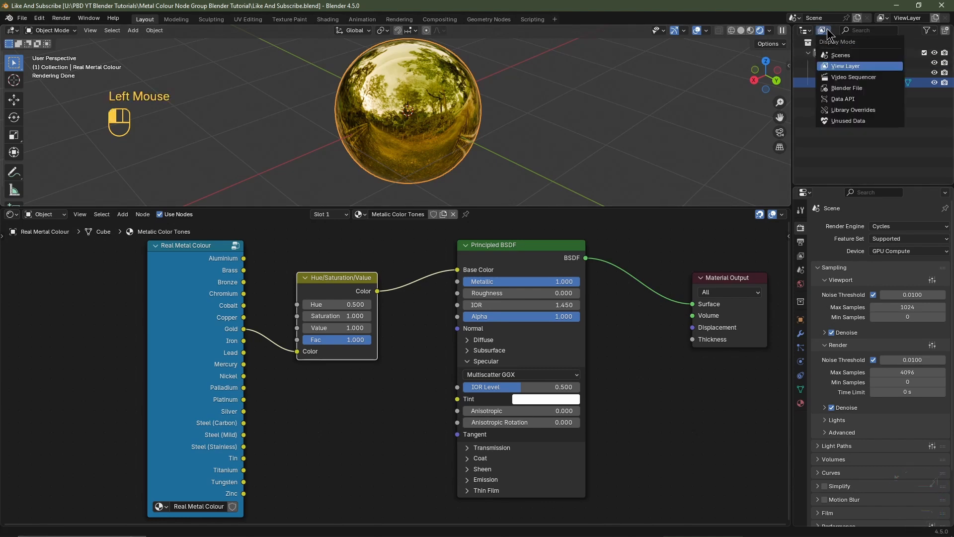
left_click(833, 88)
left_click(805, 46)
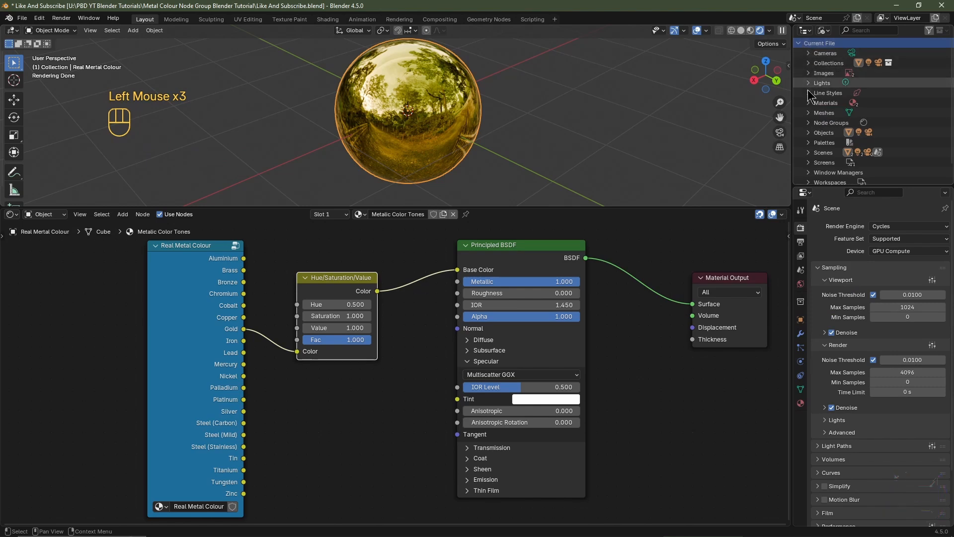
left_click(809, 122)
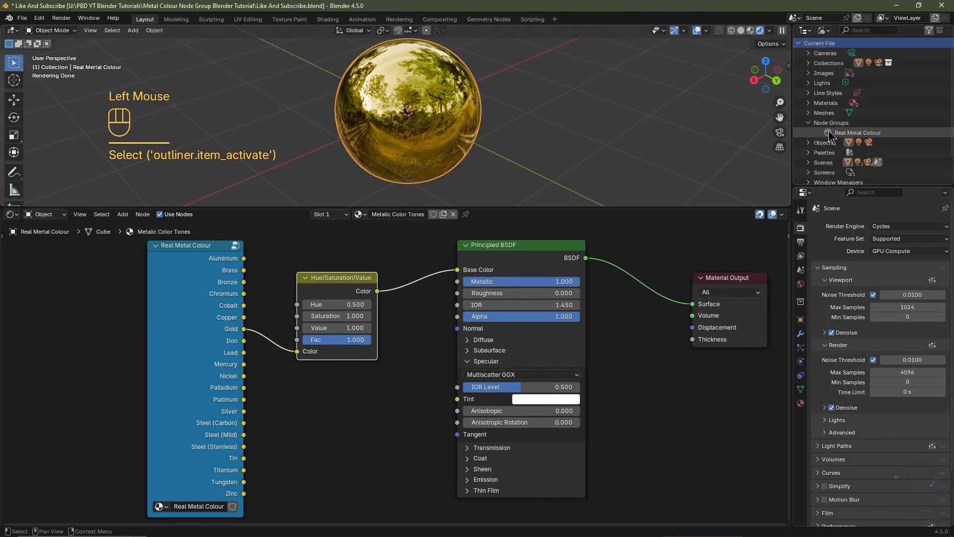
left_click(829, 134)
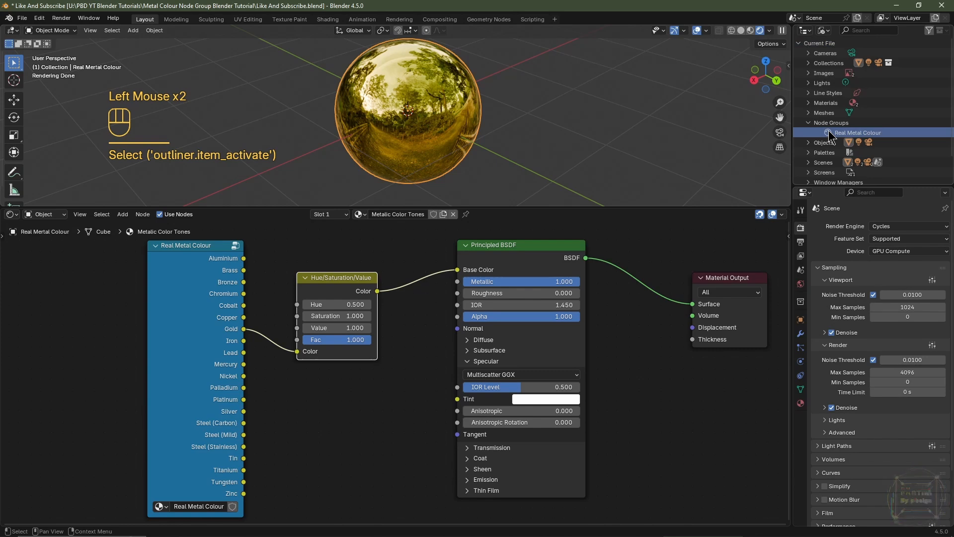
right_click(836, 131)
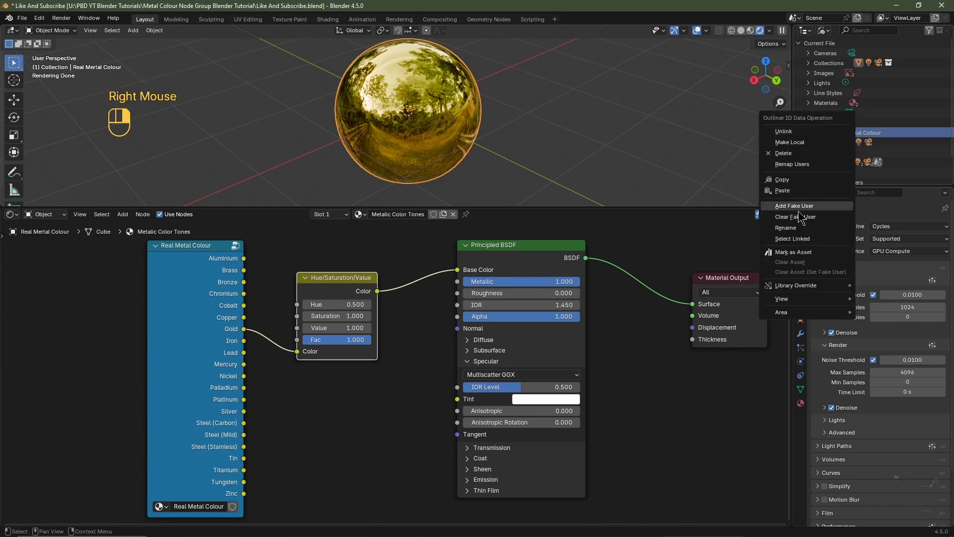
left_click(794, 252)
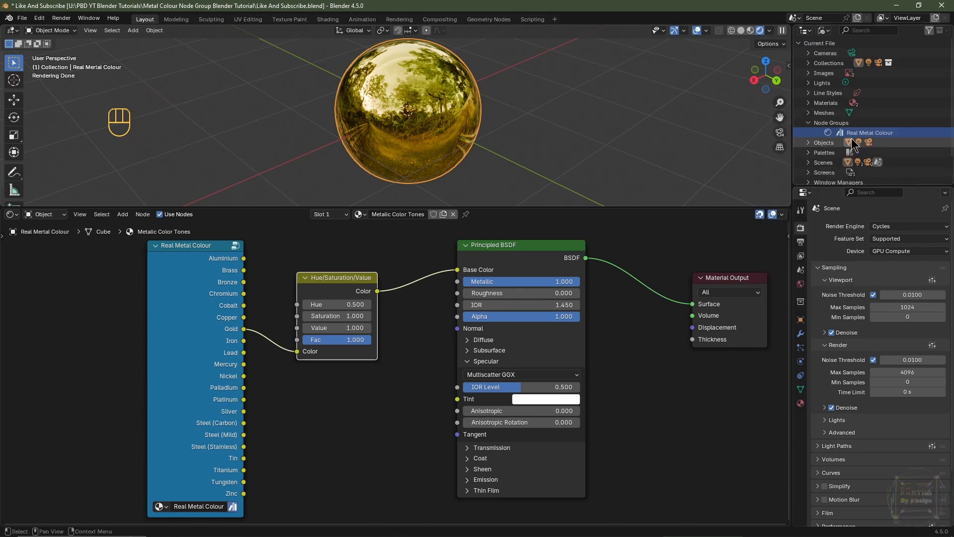
left_click(824, 31)
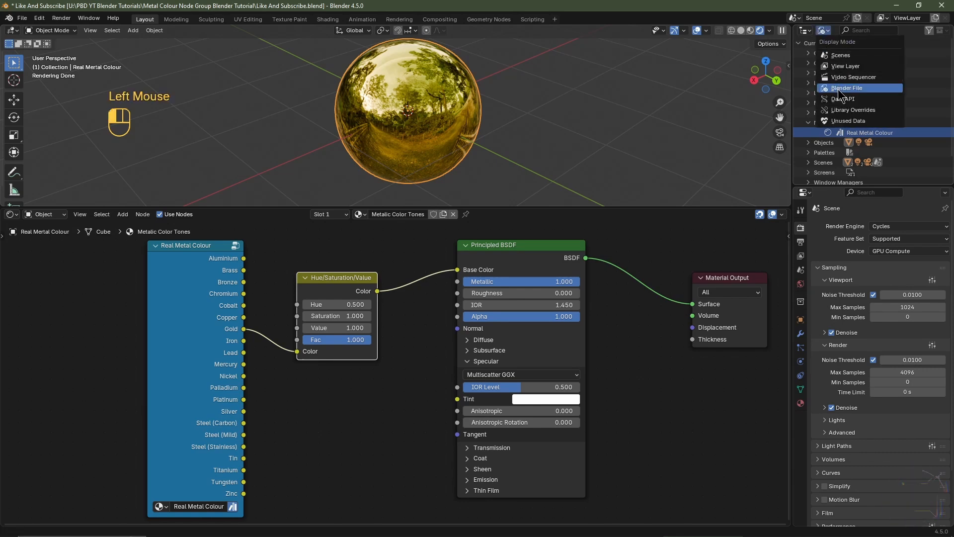
left_click(840, 68)
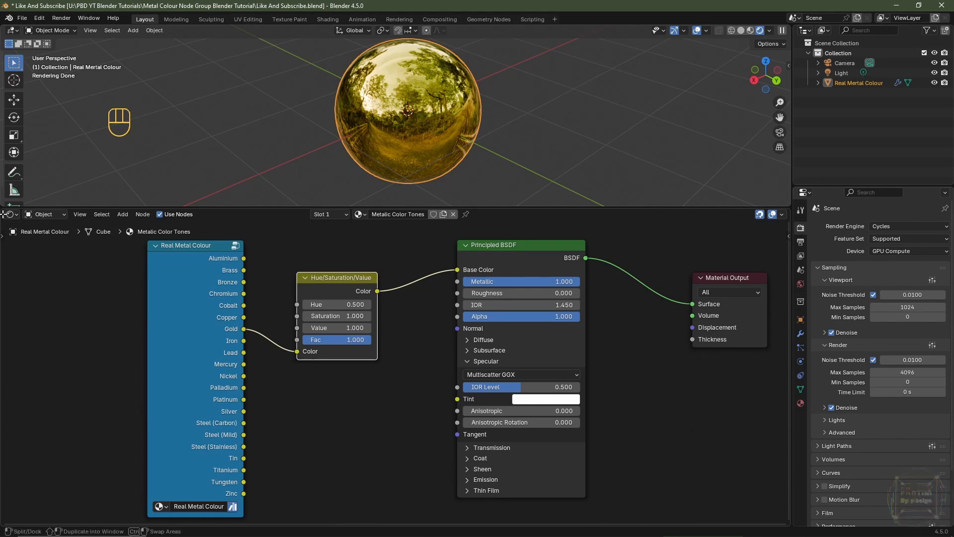
Step: Split the node editor and turn the left half into an Asset Browser showing the Current File library
left_click_drag(3, 213, 413, 217)
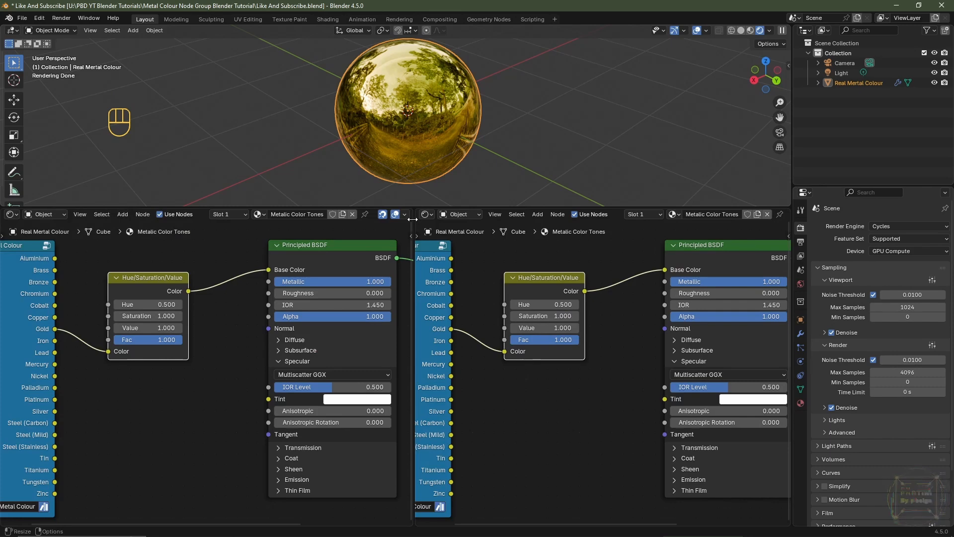
left_click(12, 214)
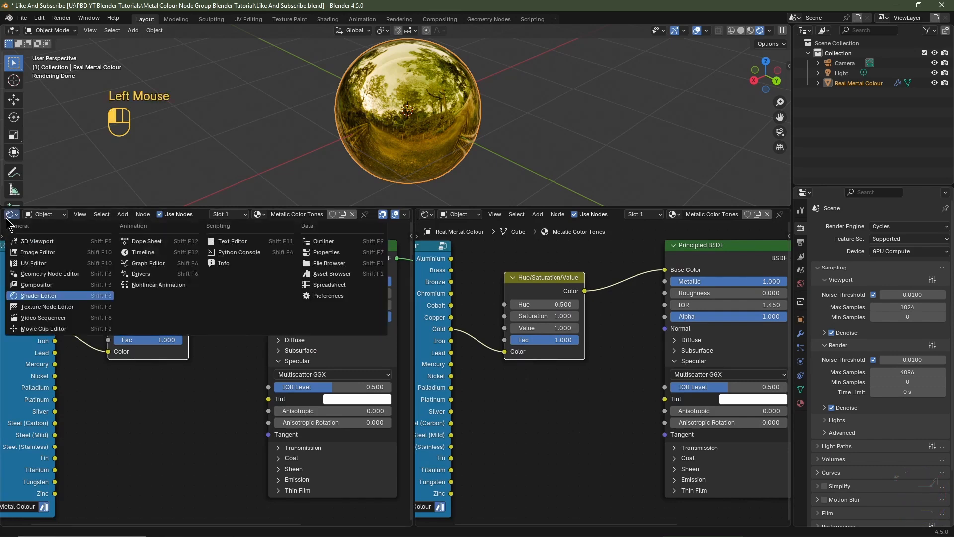
left_click(341, 274)
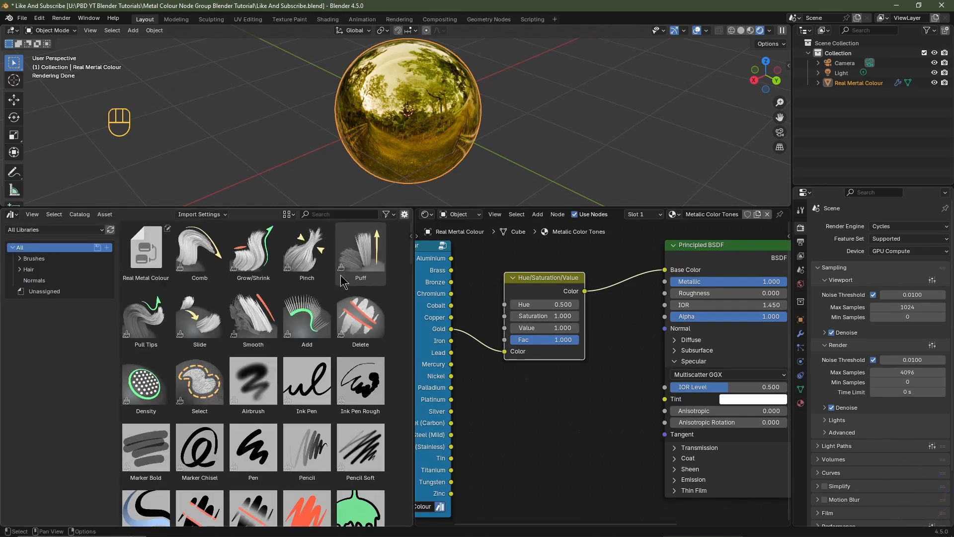
left_click(55, 230)
left_click(44, 270)
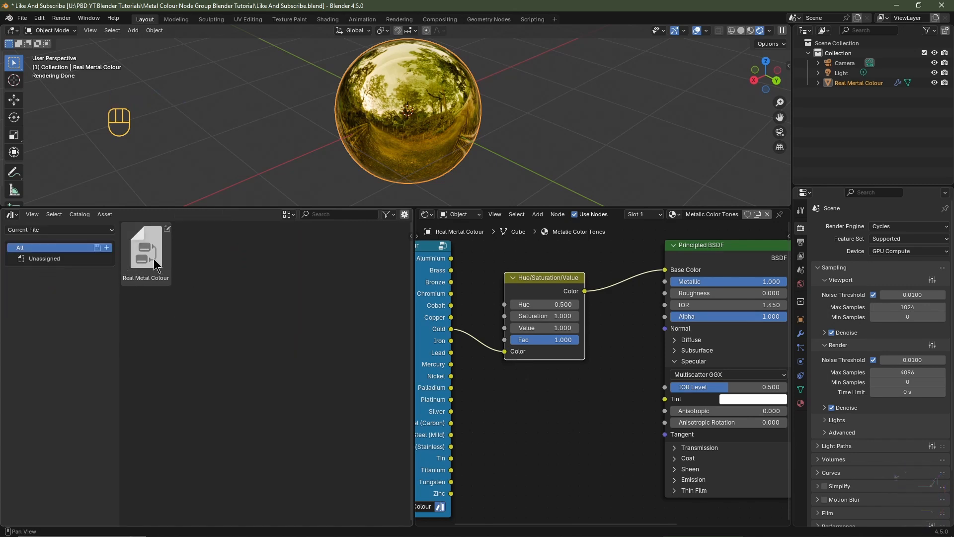
left_click(154, 259)
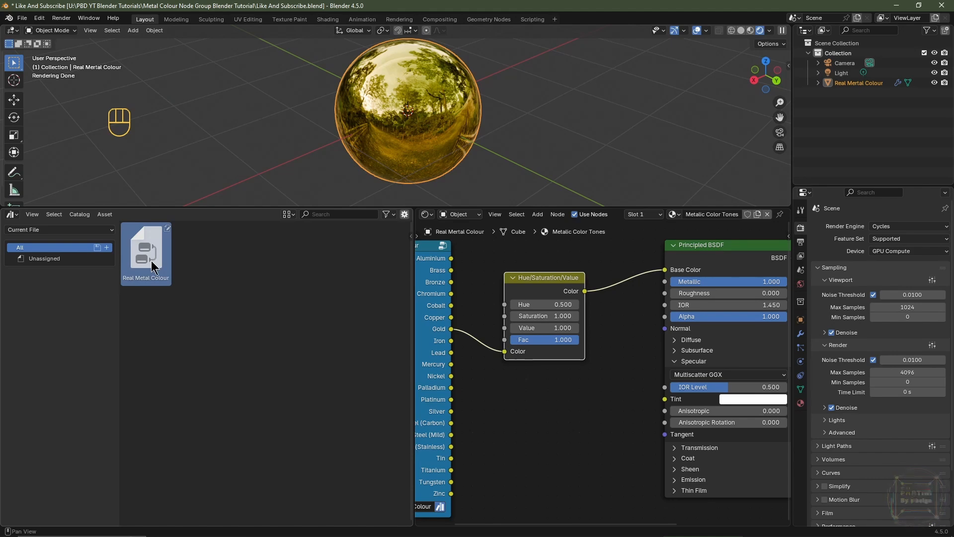
Step: Enlarge the viewport, switch to front view and delete the Light object
left_click_drag(354, 207, 354, 368)
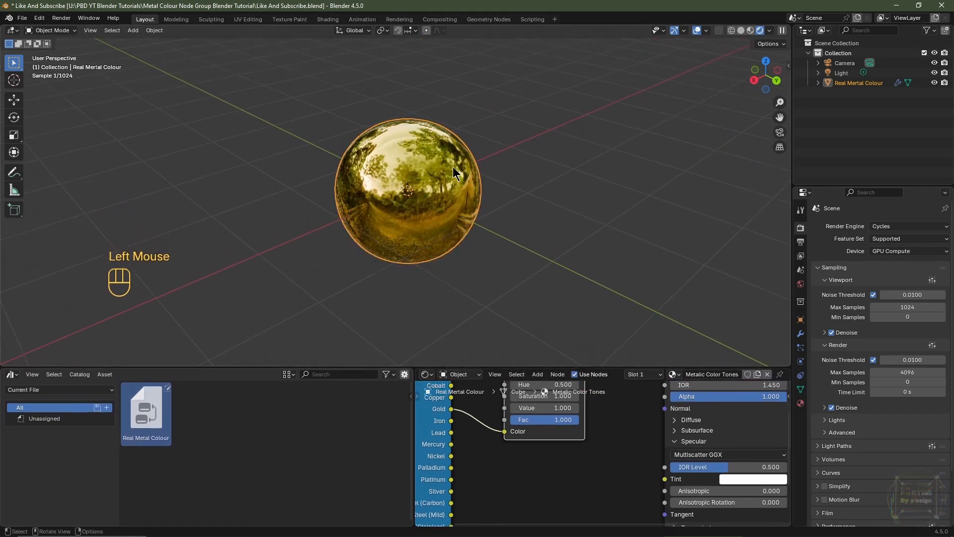
key("KP_1")
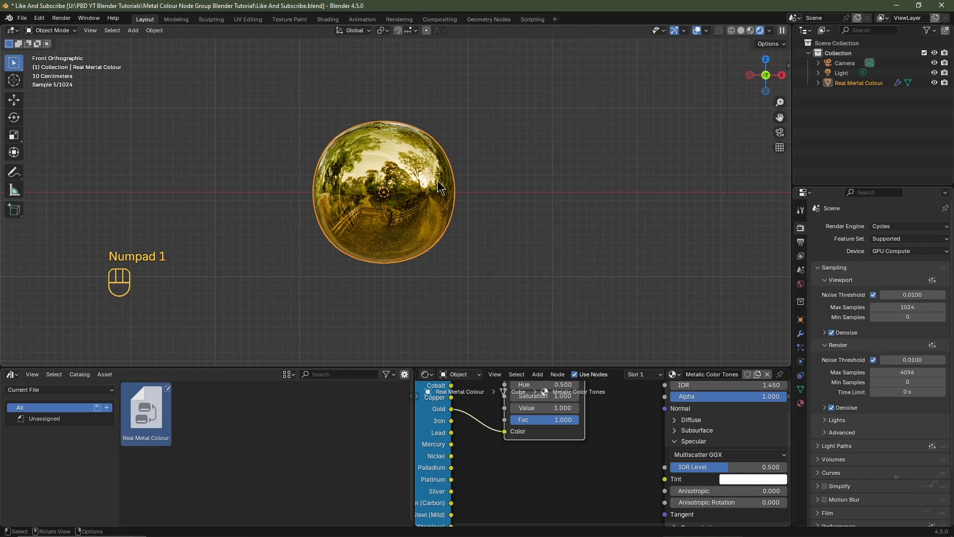
left_click(842, 75)
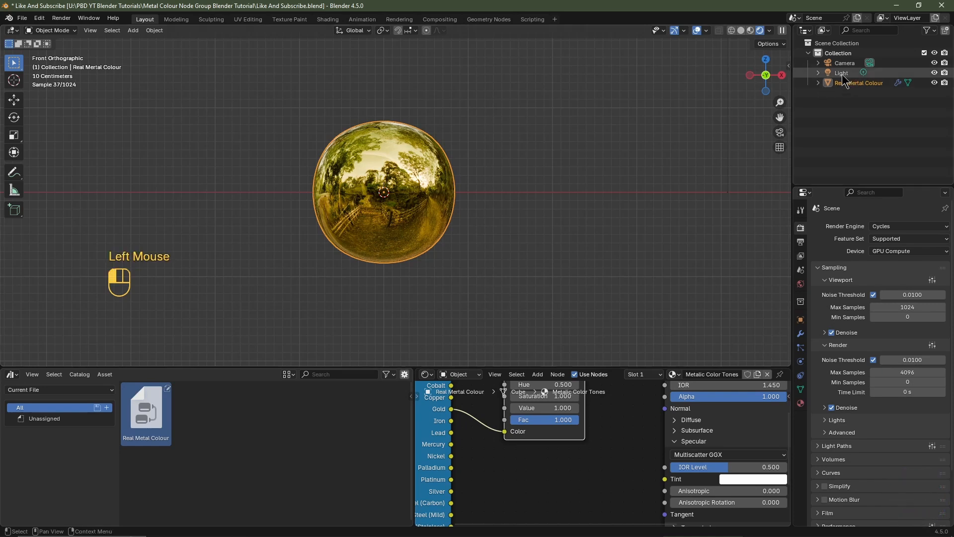
key("Delete")
Step: Raise the sphere's Subdivision modifier render levels to 5
left_click(385, 194)
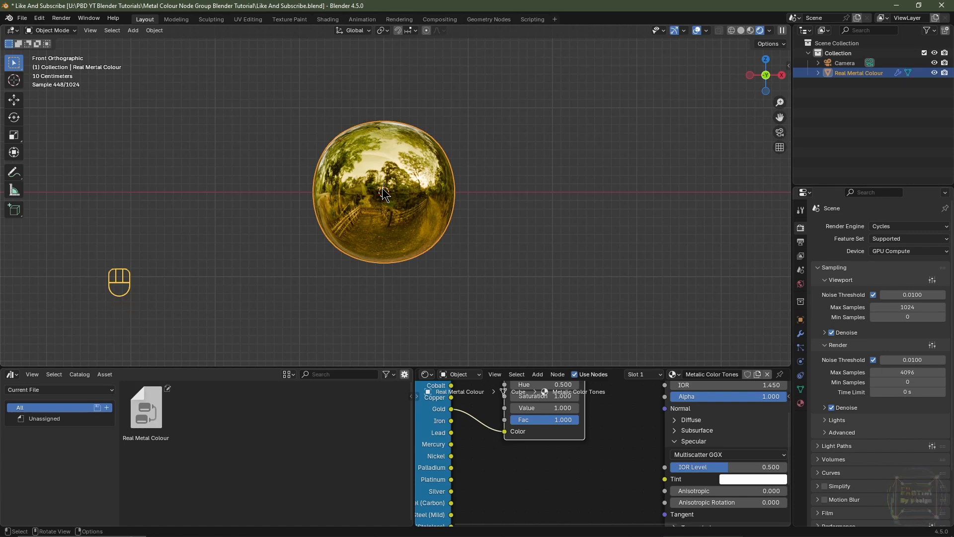
left_click(800, 333)
left_click(928, 279)
left_click(928, 279)
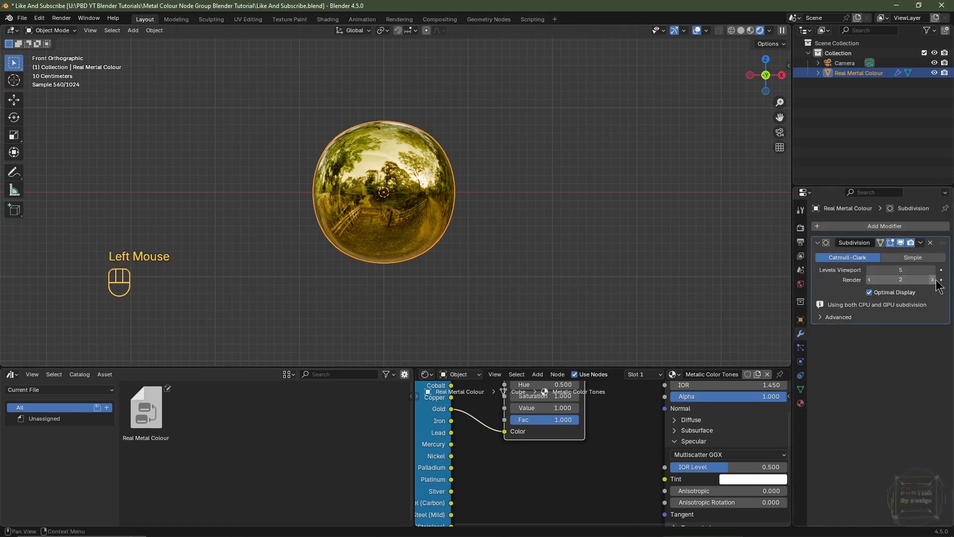
left_click(928, 279)
Step: Frame the sphere in front view and align the camera to the view
key("KP_1")
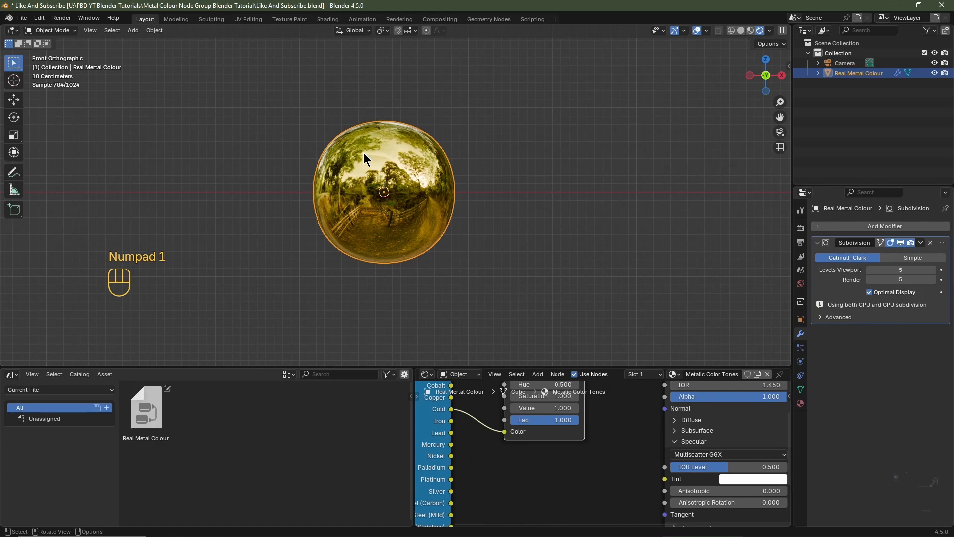
key("KP_Decimal")
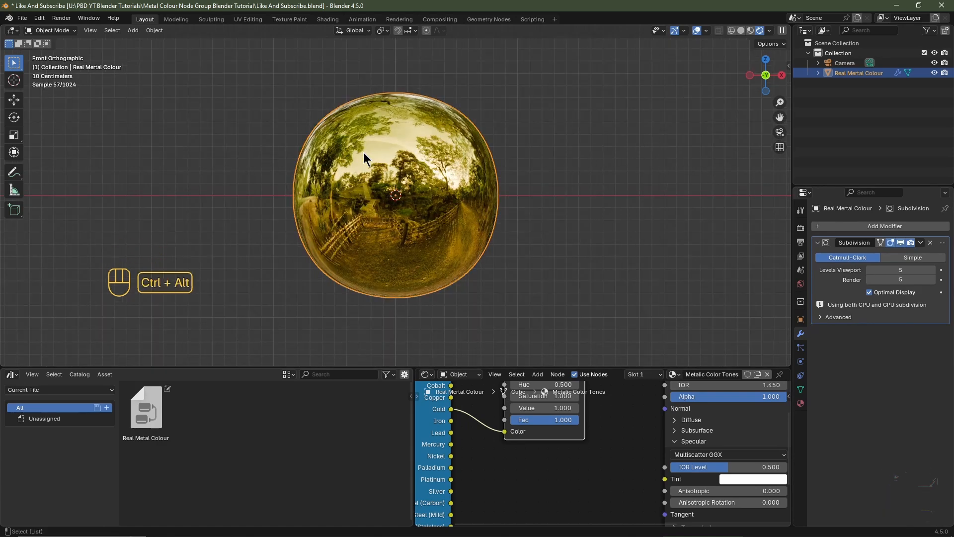
key("ctrl+alt+KP_0")
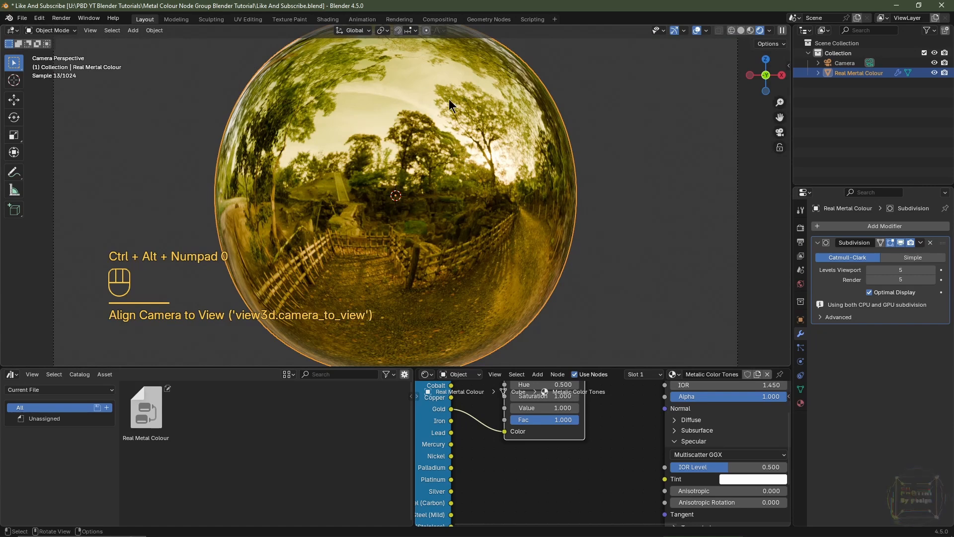
scroll(544, 196, "down", 2)
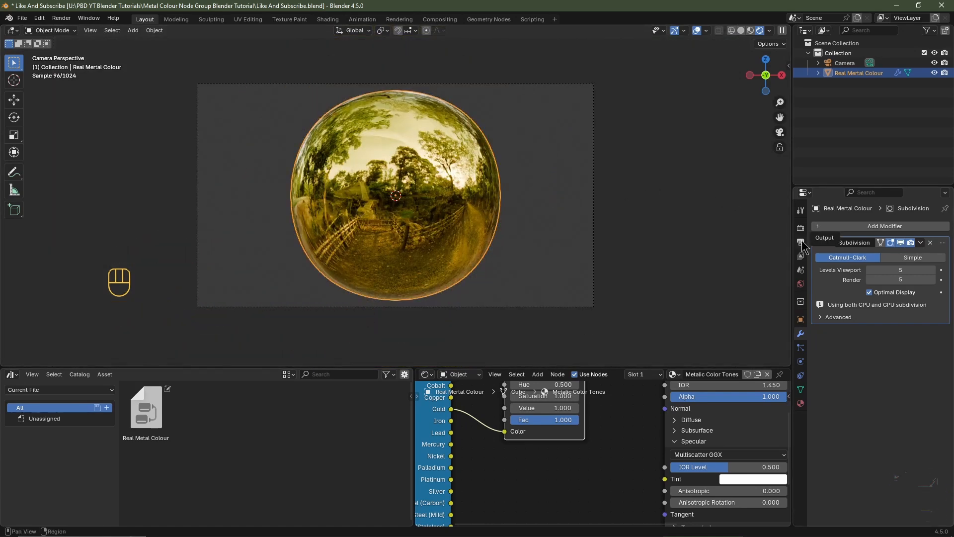
Step: Set the output resolution to 512 by 512 px
left_click(801, 243)
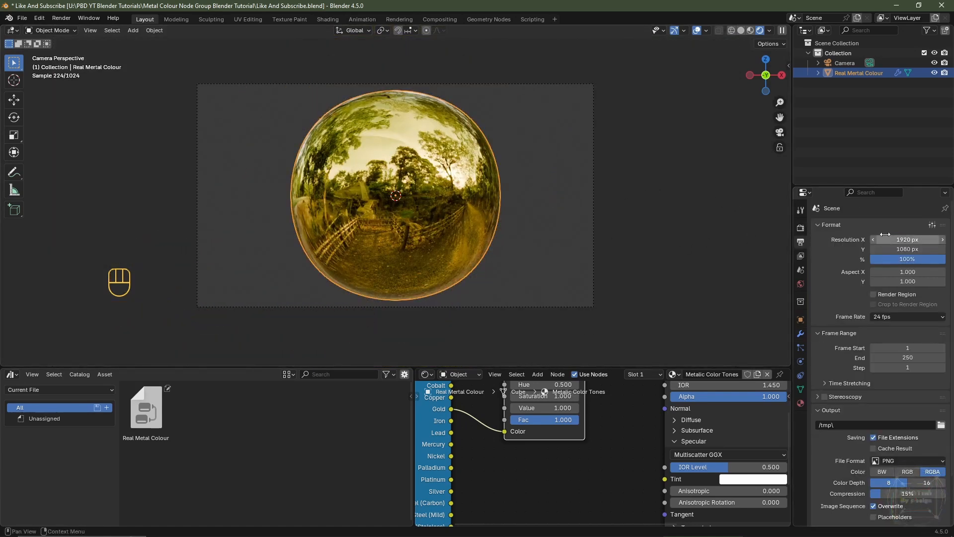
left_click(900, 237)
type("512")
key("Tab")
type("512")
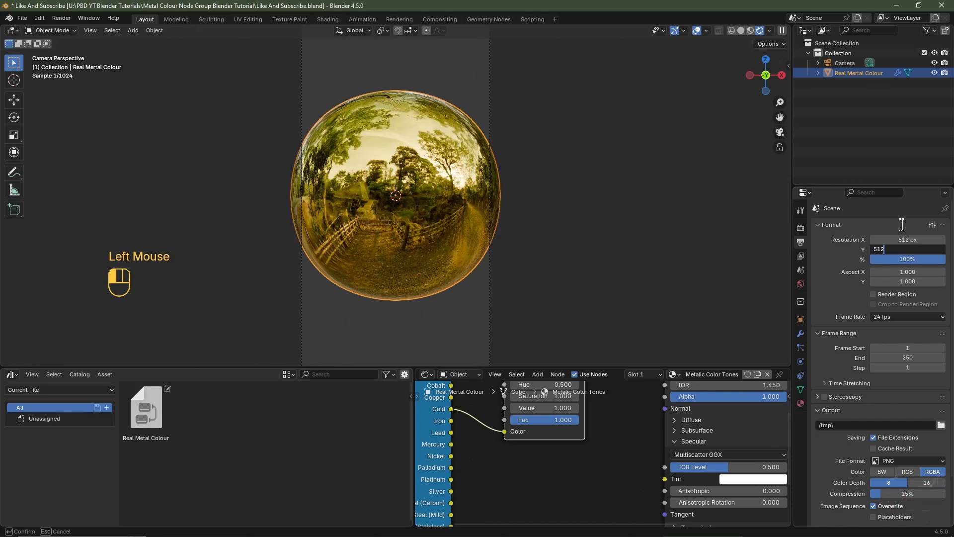
key("Return")
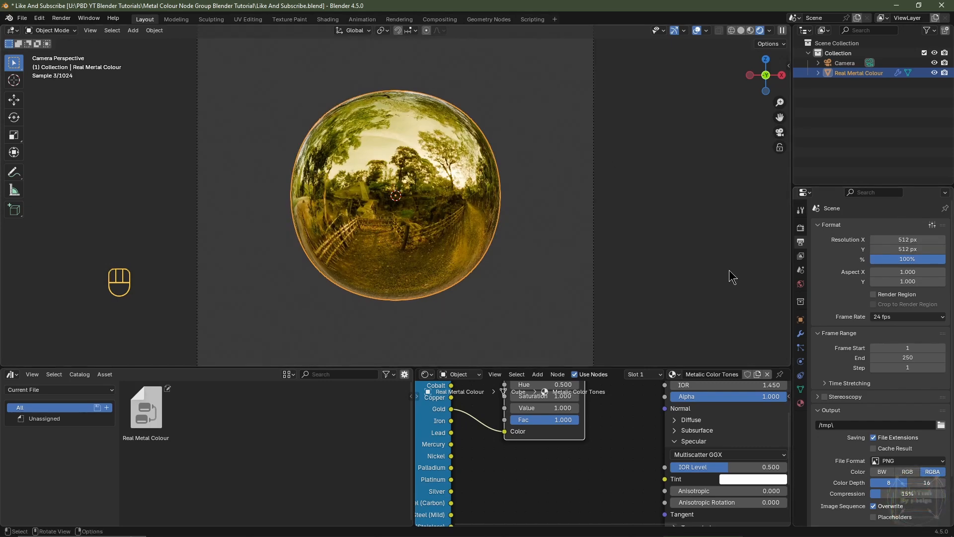
Step: Move the camera along Y to about -3.07 m and set its Z location to 0 m
left_click(845, 63)
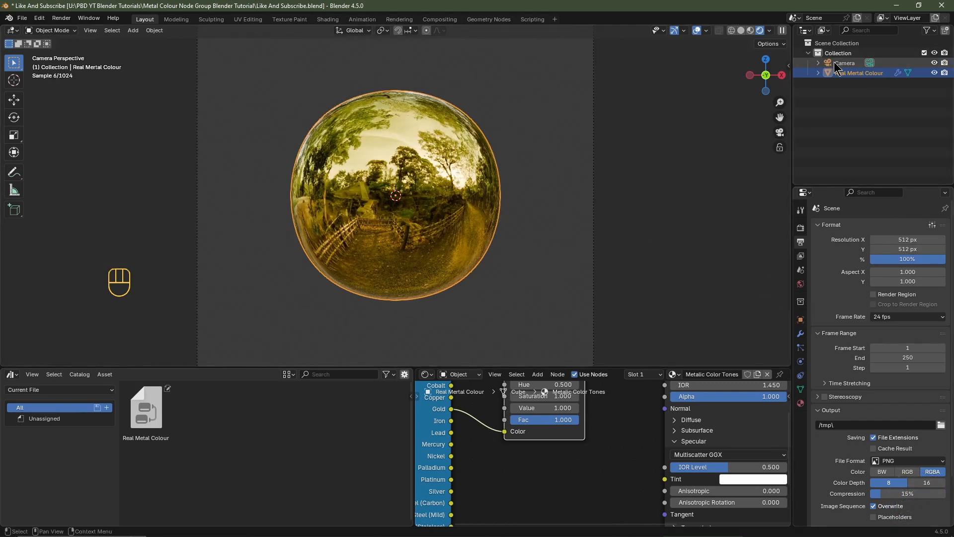
left_click(801, 320)
left_click_drag(896, 267, 948, 267)
left_click(890, 276)
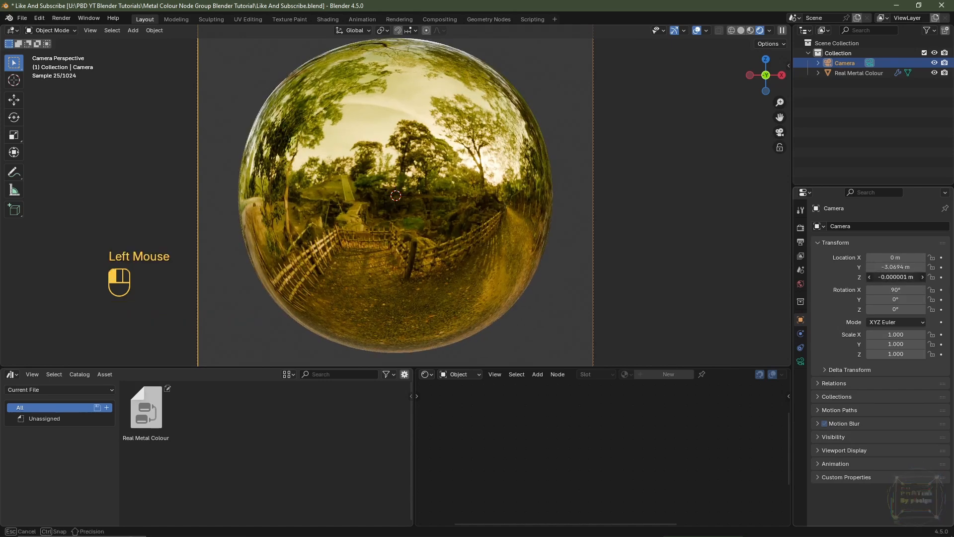
type("0")
key("Return")
scroll(514, 212, "down", 2)
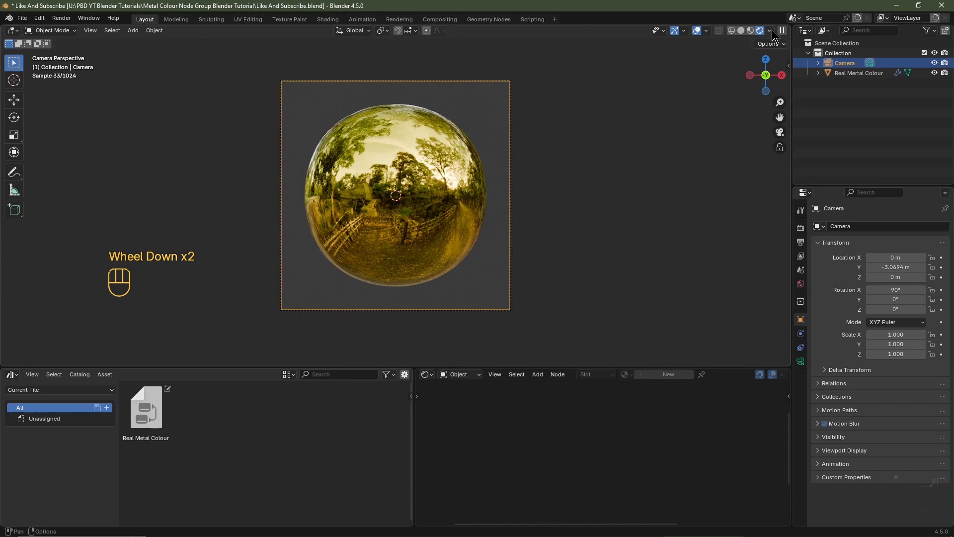
Step: Turn off Scene Lights and Scene World in the viewport shading options
left_click(770, 30)
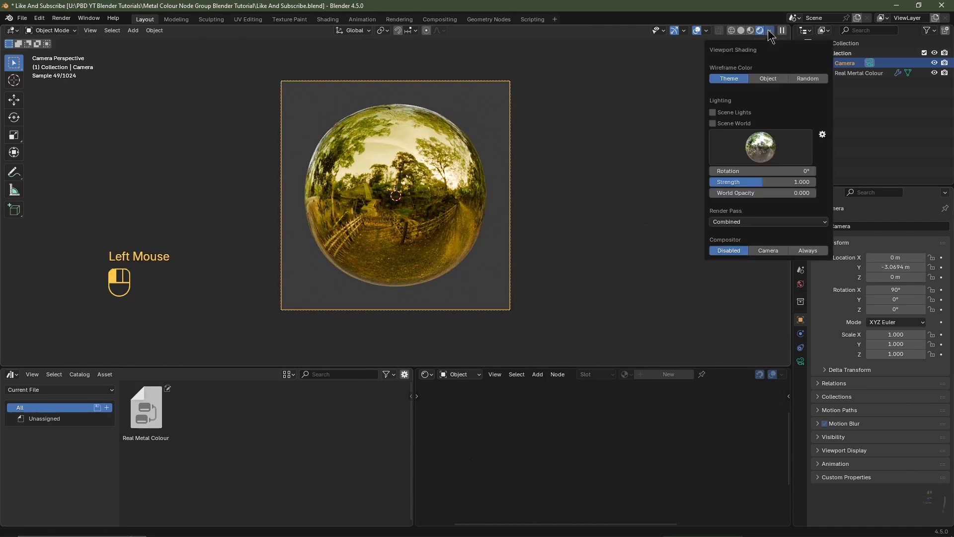
left_click(714, 114)
left_click(714, 124)
left_click(800, 242)
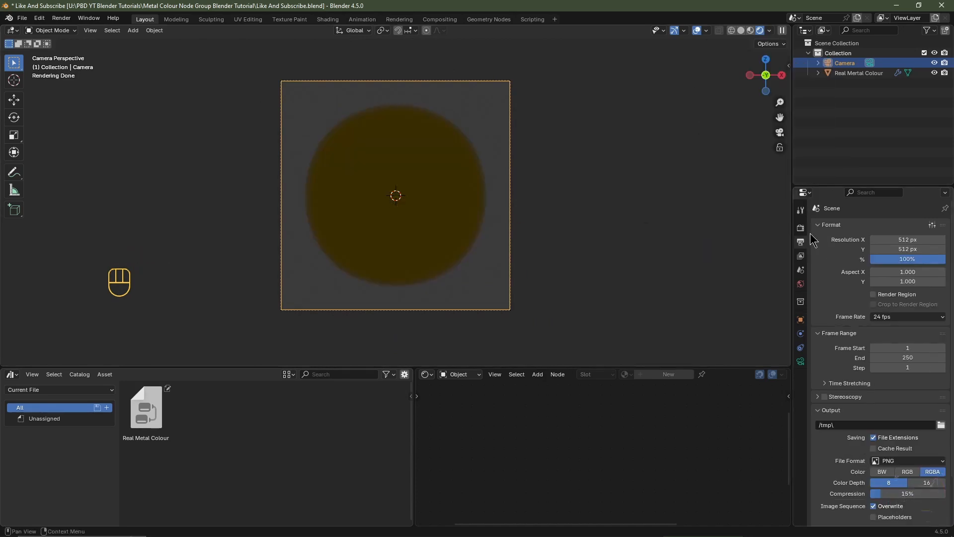
Step: Switch the shader editor to World nodes and add a Node Wrangler environment texture setup to the Background node
left_click_drag(536, 367, 535, 255)
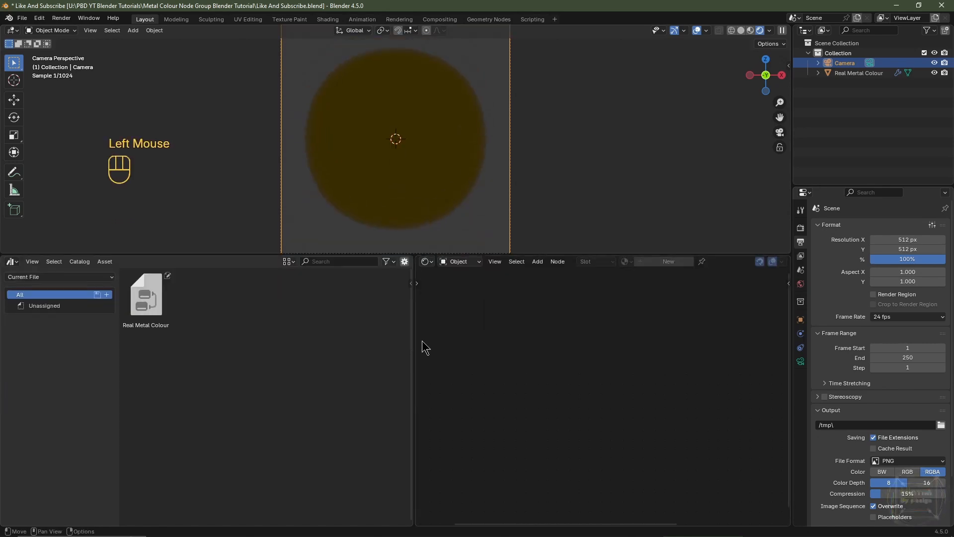
left_click_drag(414, 345, 316, 345)
left_click(359, 263)
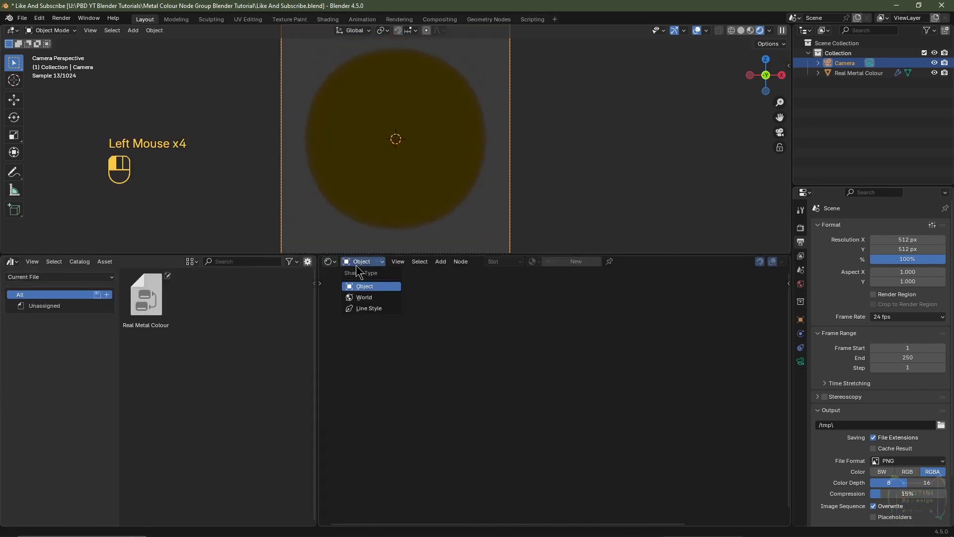
left_click(364, 297)
scroll(558, 383, "up", 2)
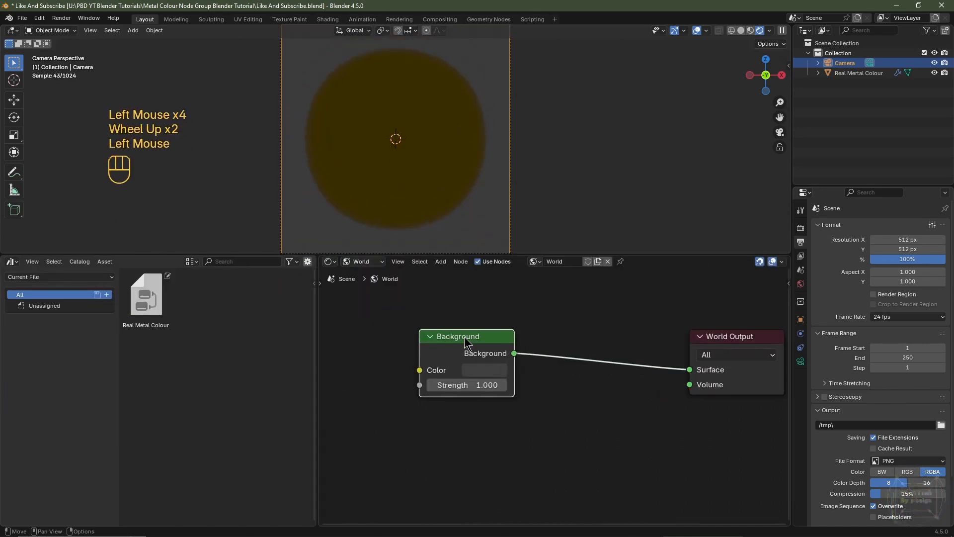
left_click_drag(471, 342, 559, 354)
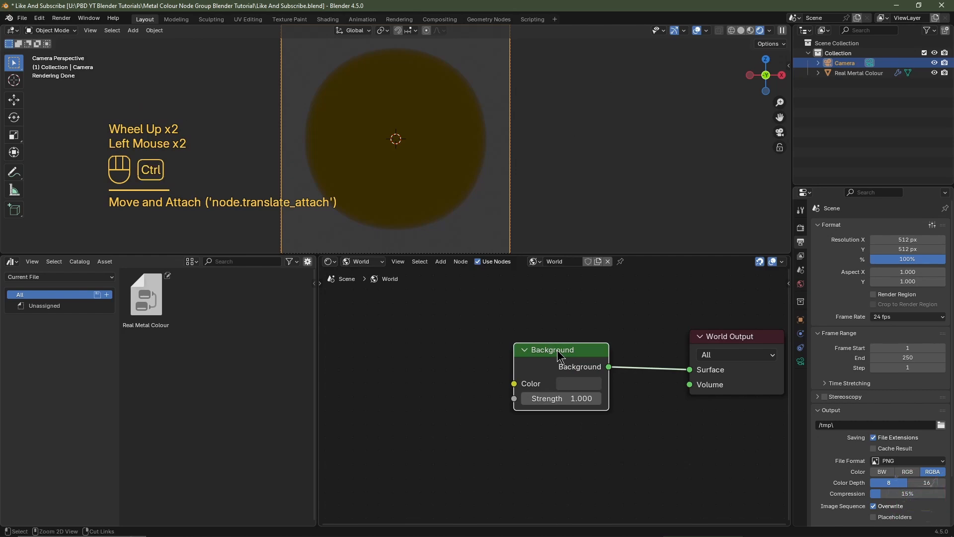
key("ctrl+t")
middle_click_drag(438, 383, 557, 377)
scroll(375, 373, "down", 3)
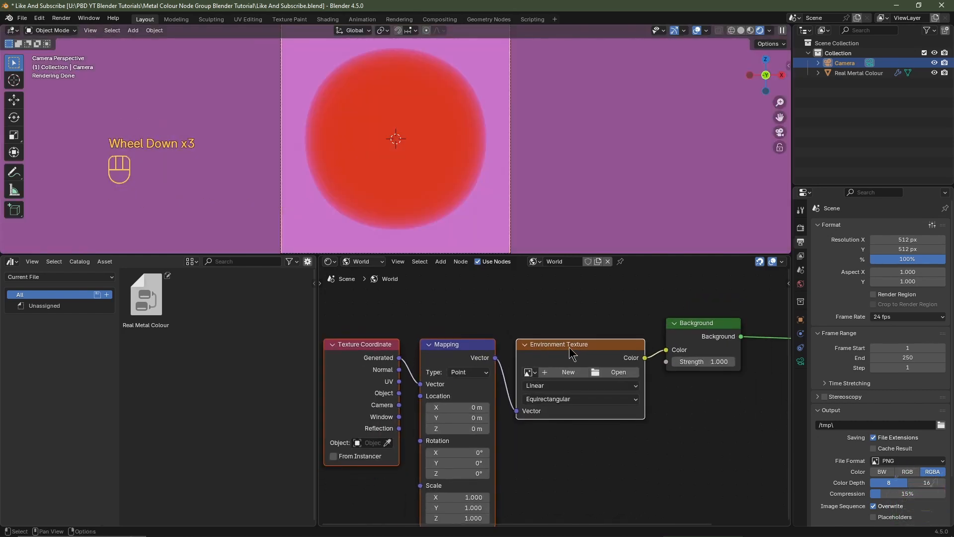
Step: Load abandoned_hall_01_8k.hdr into the Environment Texture node
left_click(627, 372)
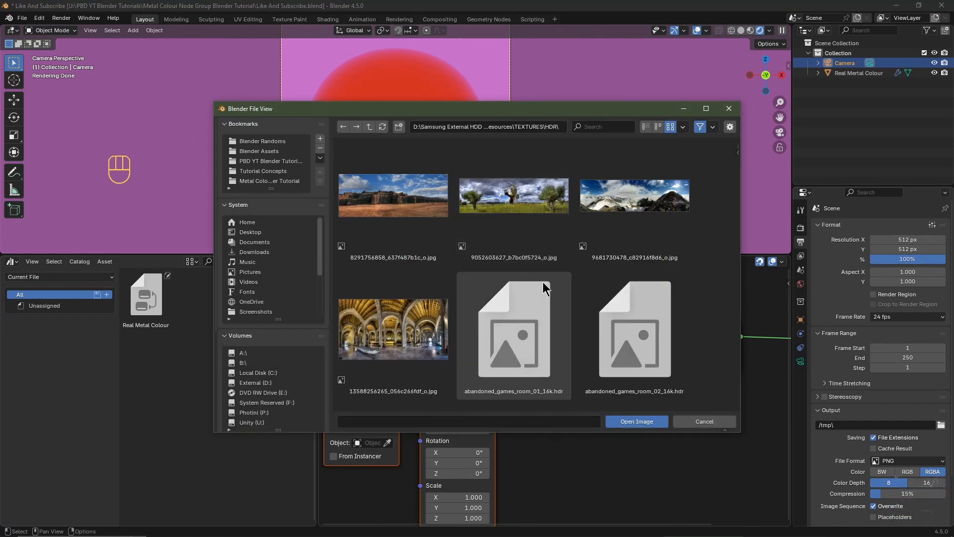
scroll(543, 288, "down", 3)
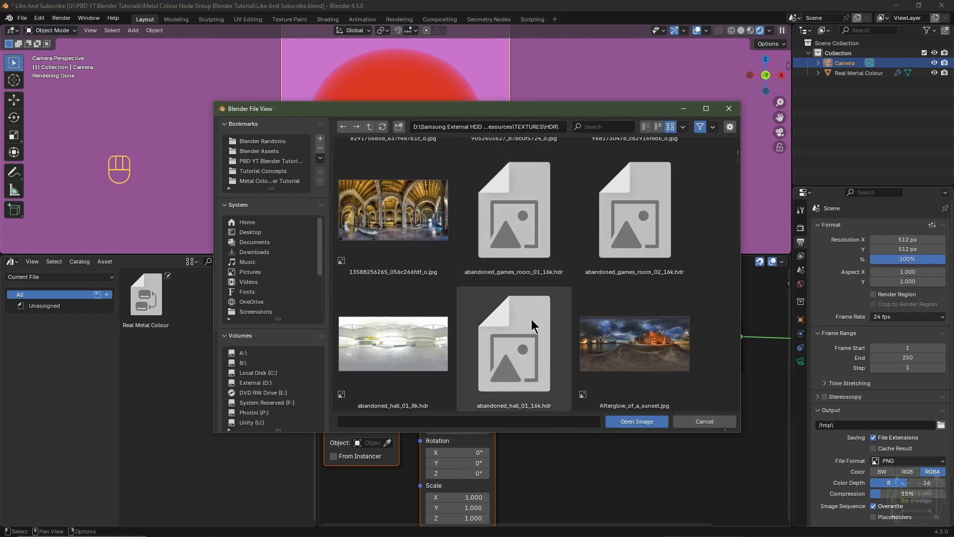
scroll(532, 326, "down", 2)
left_click(440, 288)
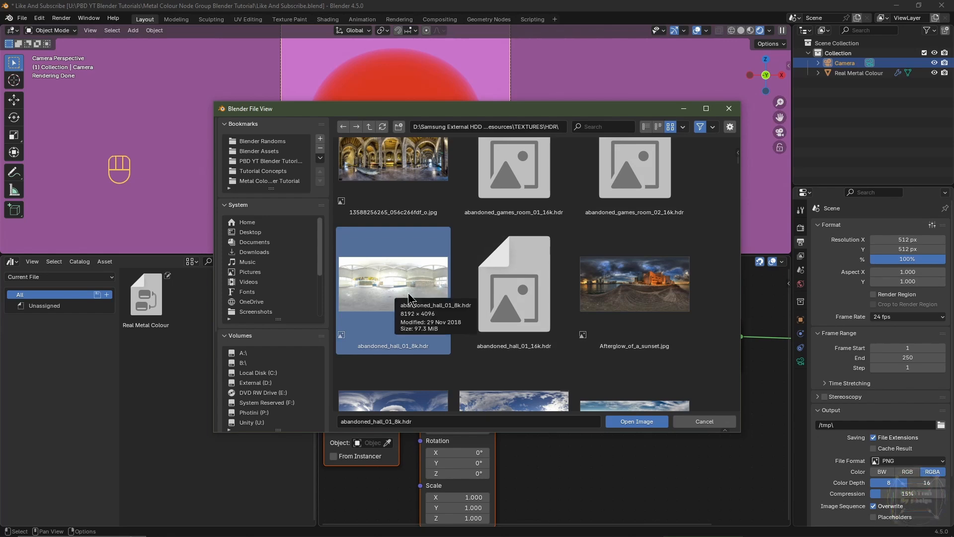
left_click(634, 421)
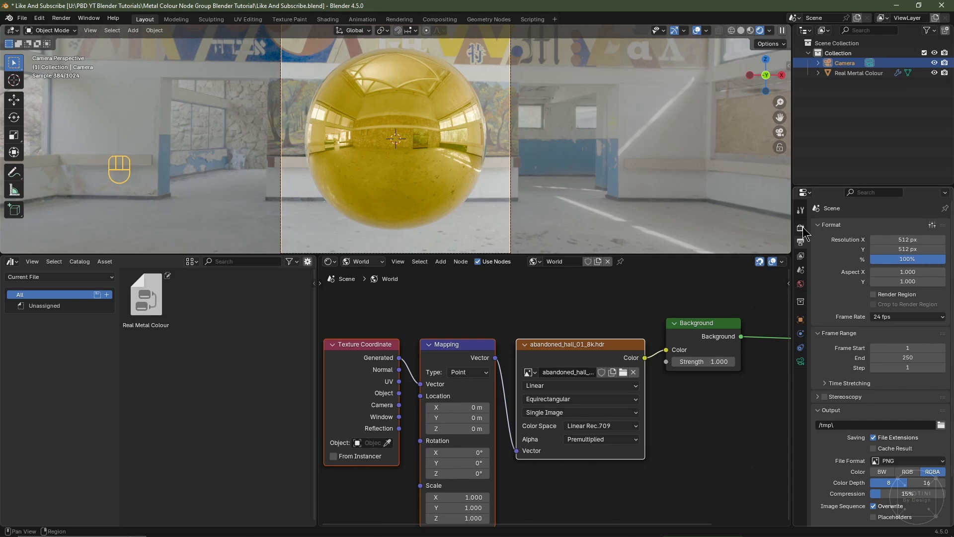
Step: Enable Transparent film in the render properties
left_click(801, 228)
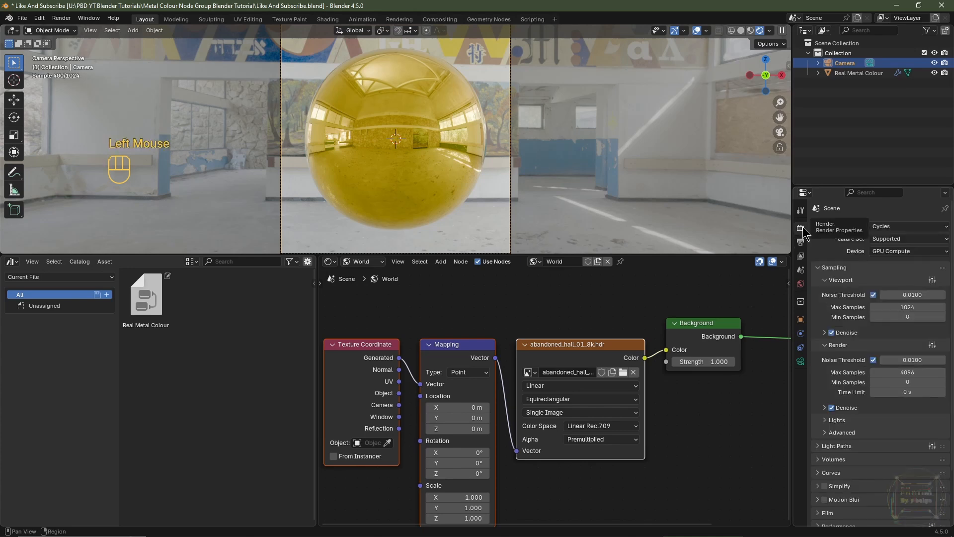
scroll(840, 269, "up", 4)
scroll(840, 269, "down", 4)
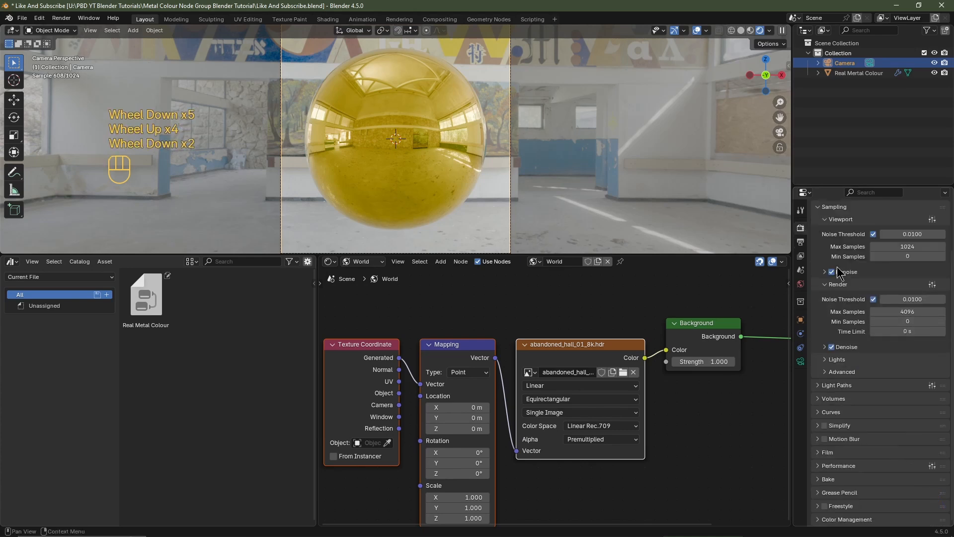
left_click(823, 453)
scroll(825, 448, "down", 2)
left_click(833, 424)
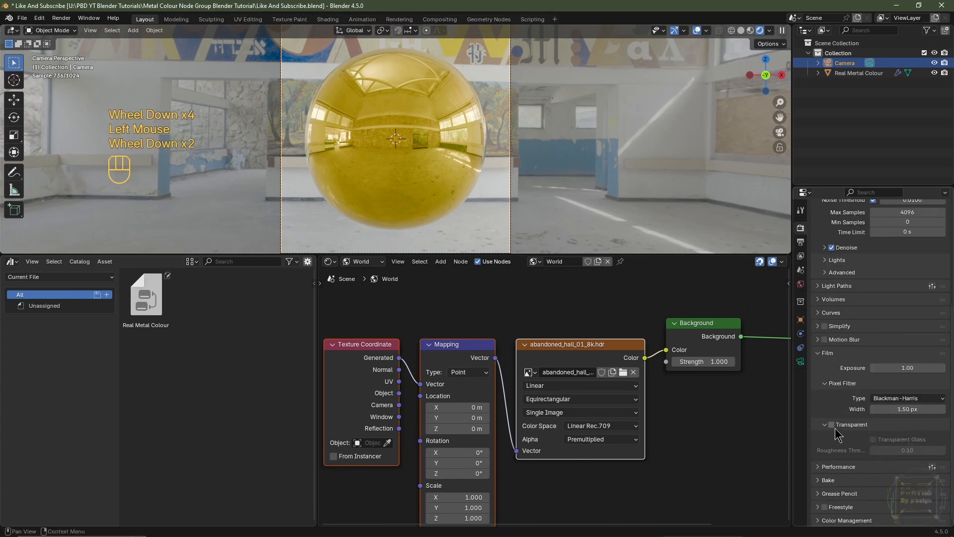
Step: Open the Compositing workspace and enable compositor nodes
left_click(442, 20)
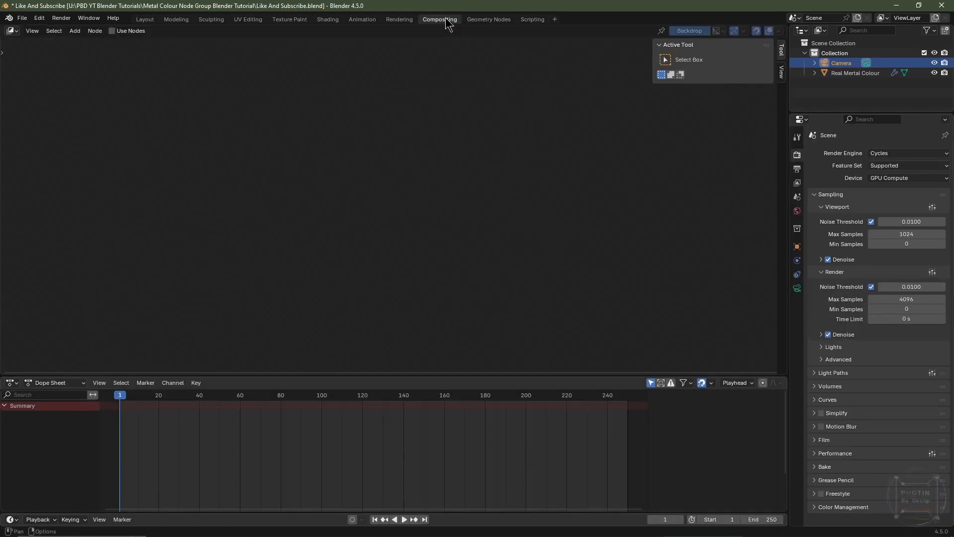
left_click(122, 32)
left_click_drag(313, 217, 144, 217)
scroll(279, 270, "up", 1)
Step: Insert an Alpha Over node on the link between Render Layers and the Composite output
key("shift+a")
mouse_move(276, 269)
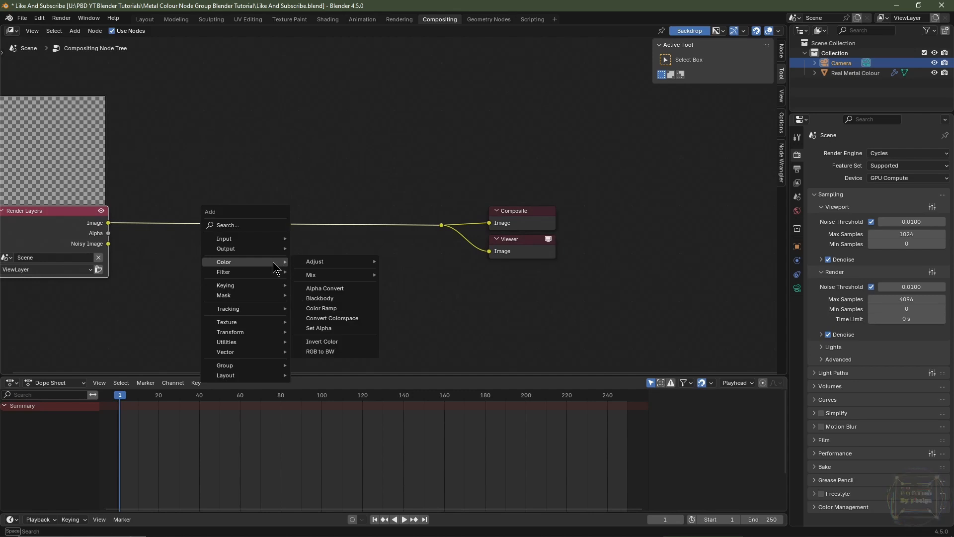
mouse_move(317, 273)
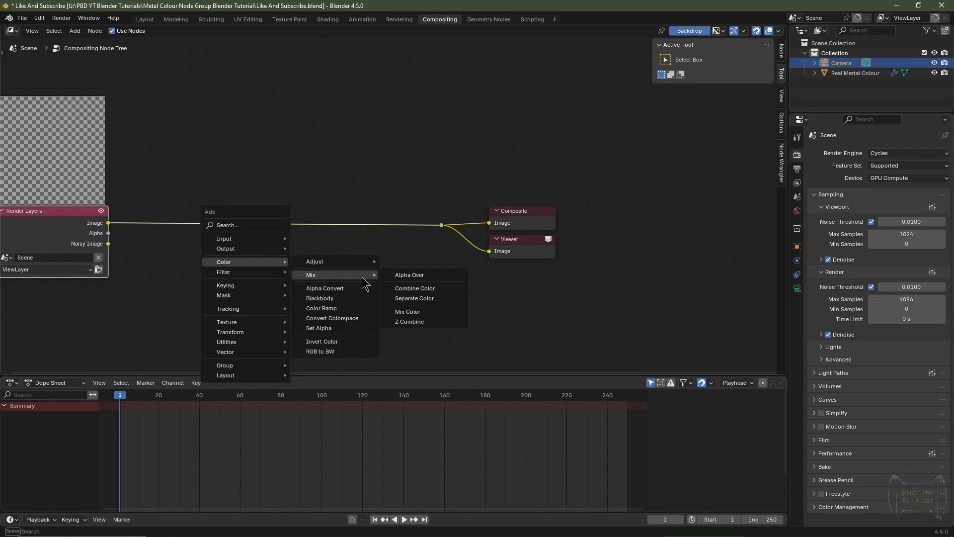
left_click(398, 276)
left_click(199, 191)
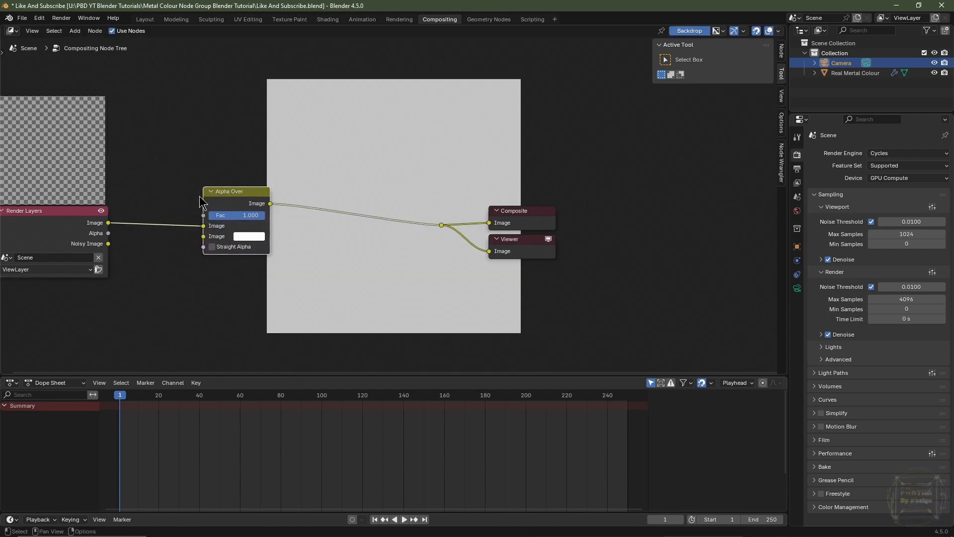
Step: Connect the render to the Alpha Over node's second Image input and set its first Image colour to black
left_click_drag(205, 226, 205, 236)
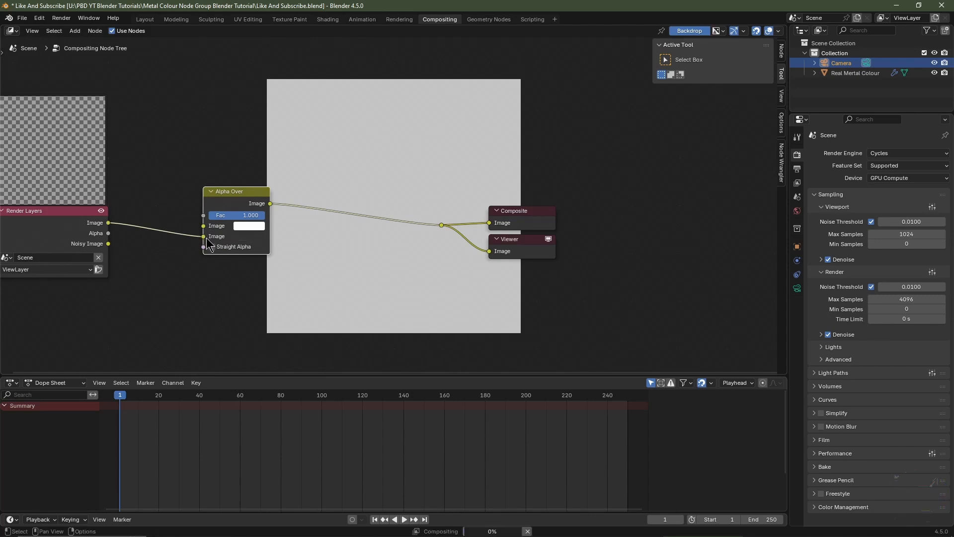
left_click(246, 227)
scroll(246, 228, "down", 15)
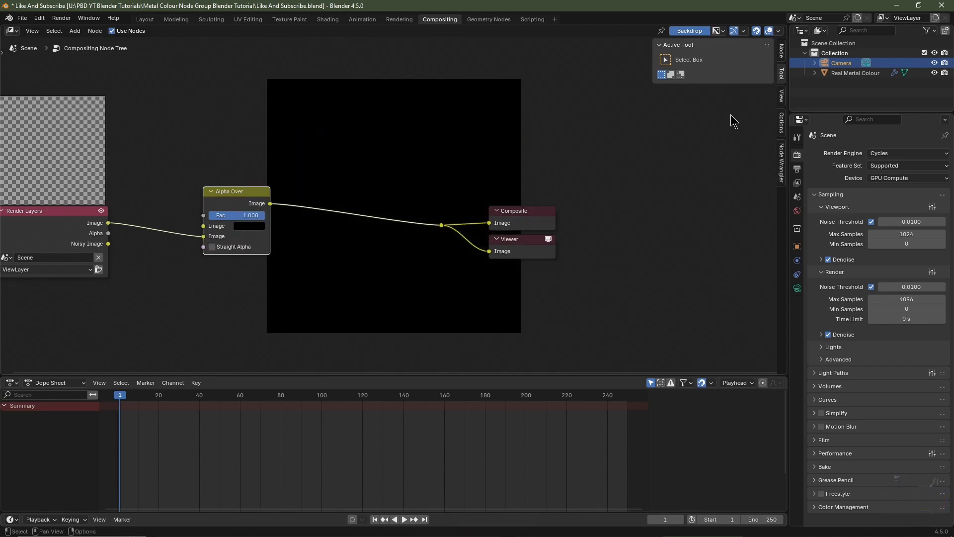
Step: Set the render Max Samples to 512
left_click(907, 299)
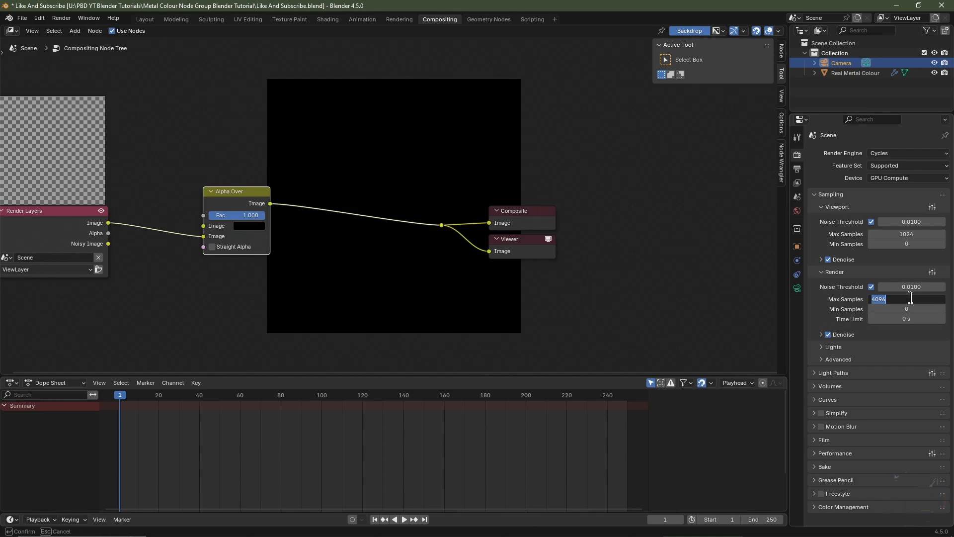
type("512")
key("Return")
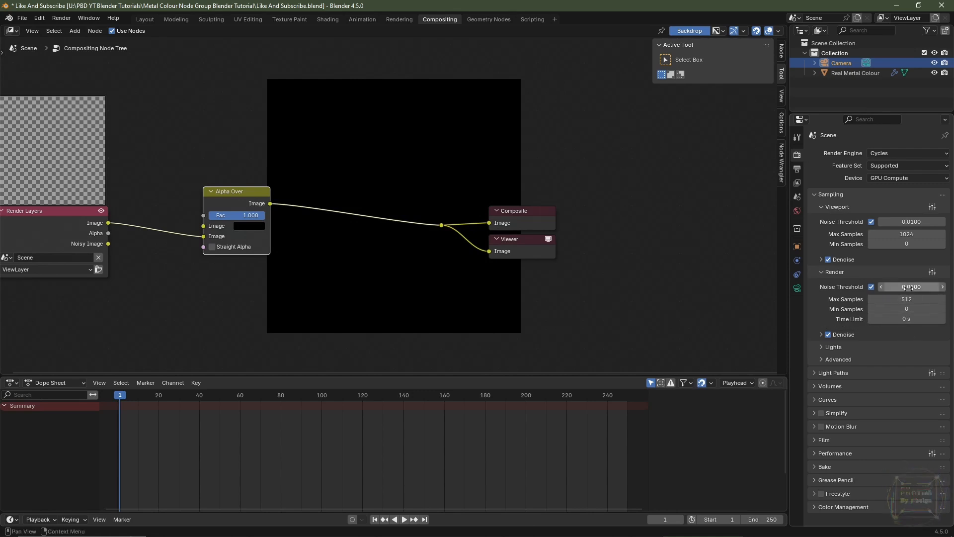
Step: Disable Light Tree in the render sampling Lights settings
left_click(826, 347)
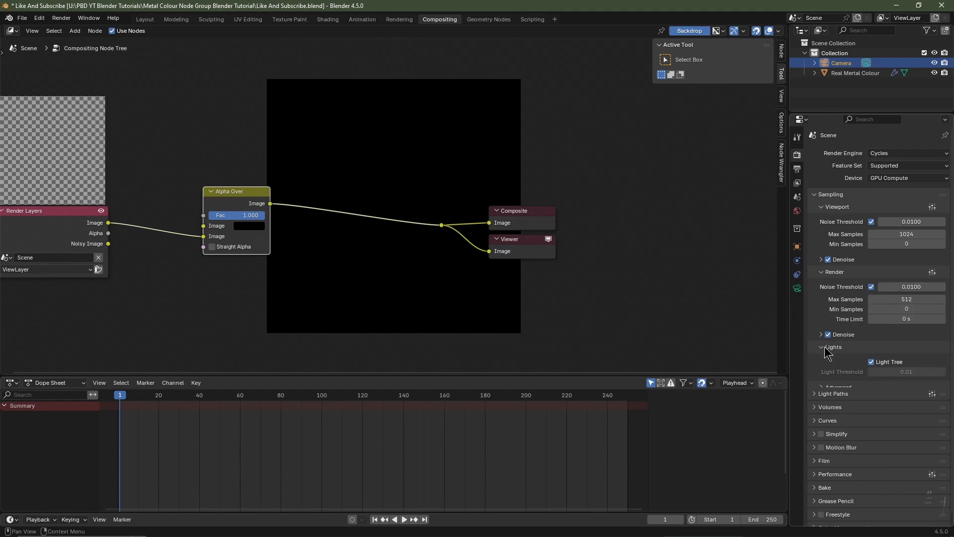
left_click(873, 363)
left_click(843, 402)
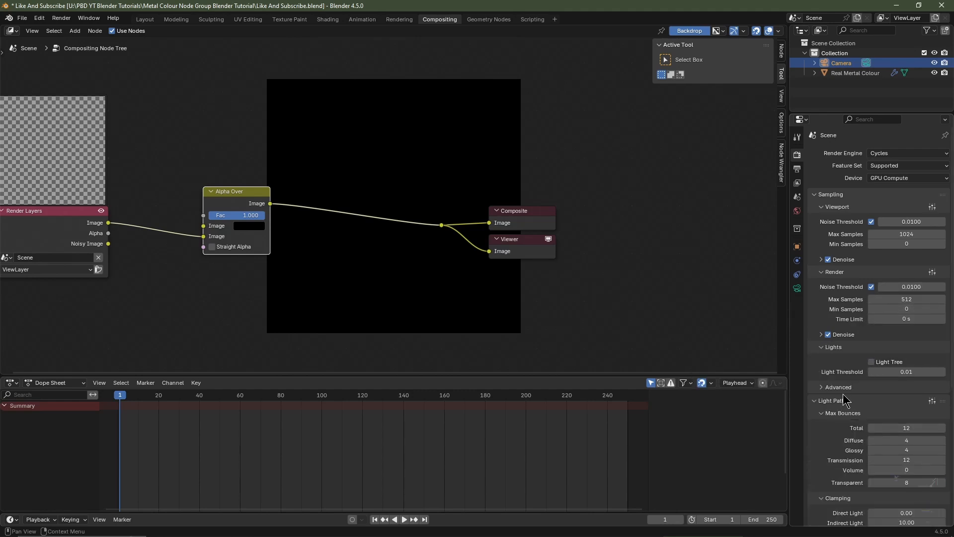
scroll(843, 402, "down", 10)
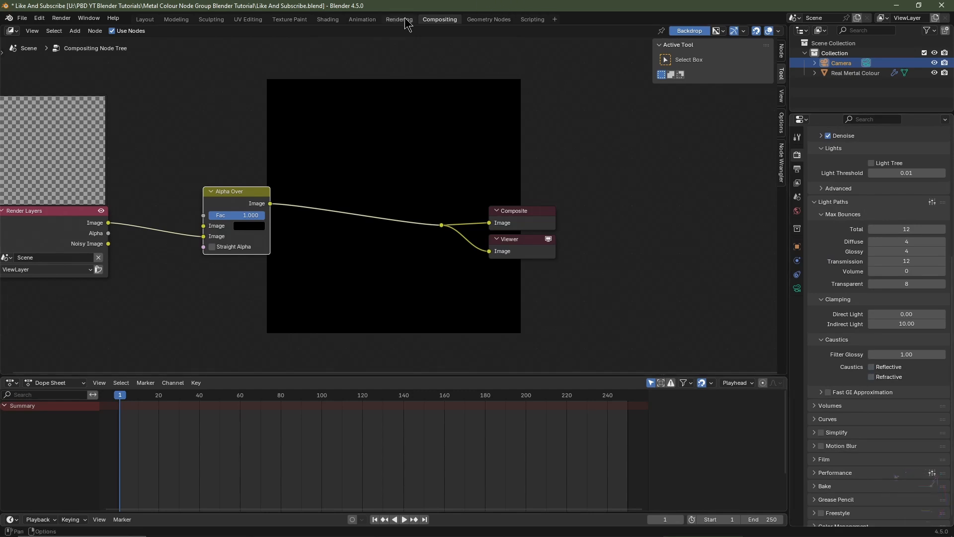
Step: Render the camera view from the Layout workspace with rendered viewport shading
left_click(144, 20)
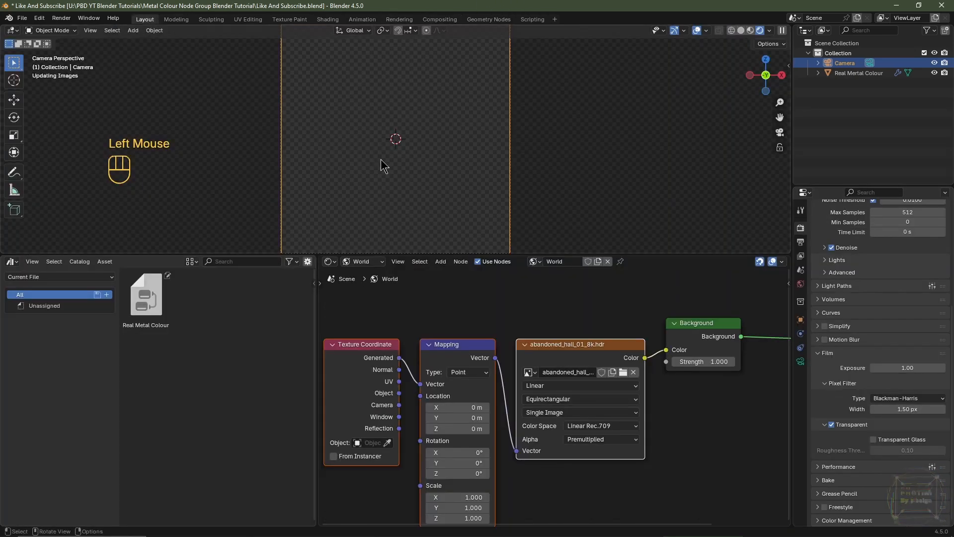
left_click(750, 31)
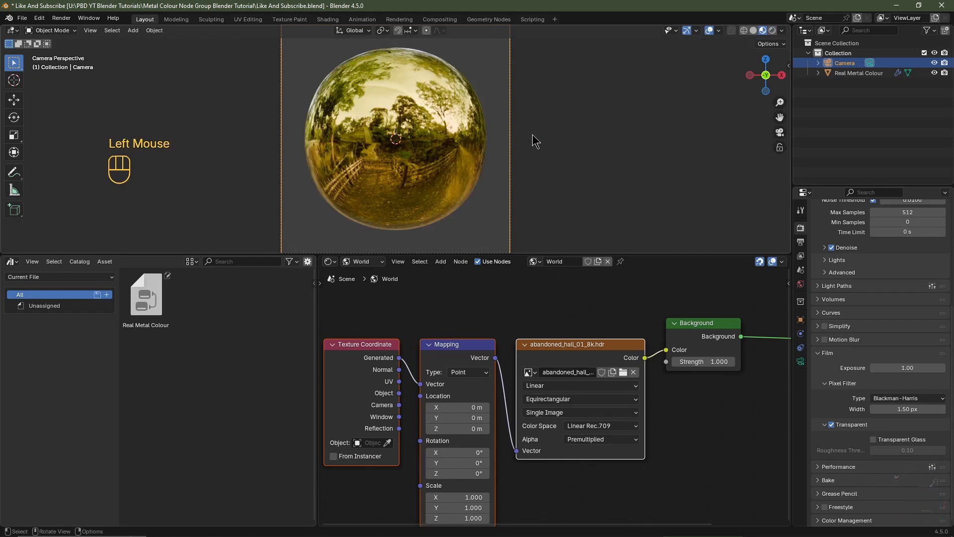
key("F12")
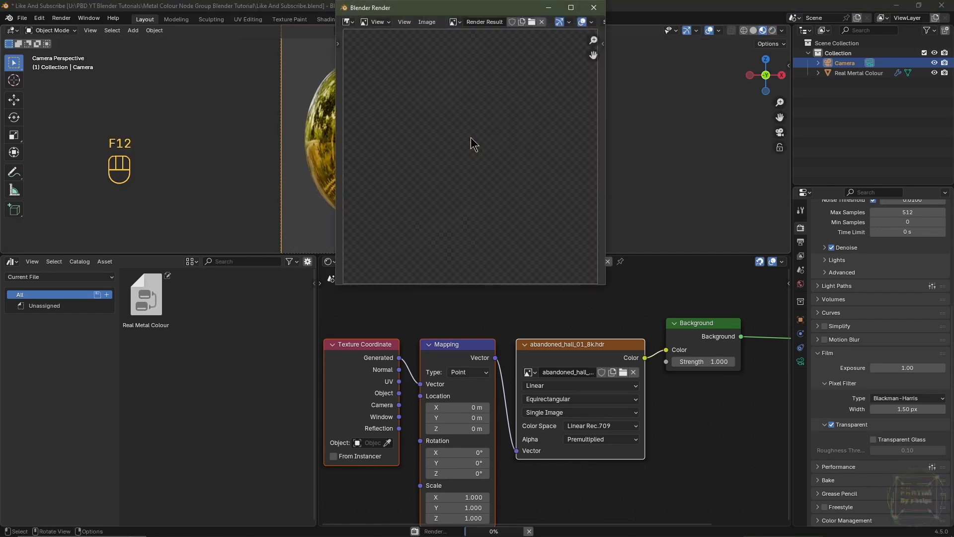
Step: Save the render as a JPEG image named Real Metal Colour Thumbnail
left_click(426, 22)
left_click(454, 114)
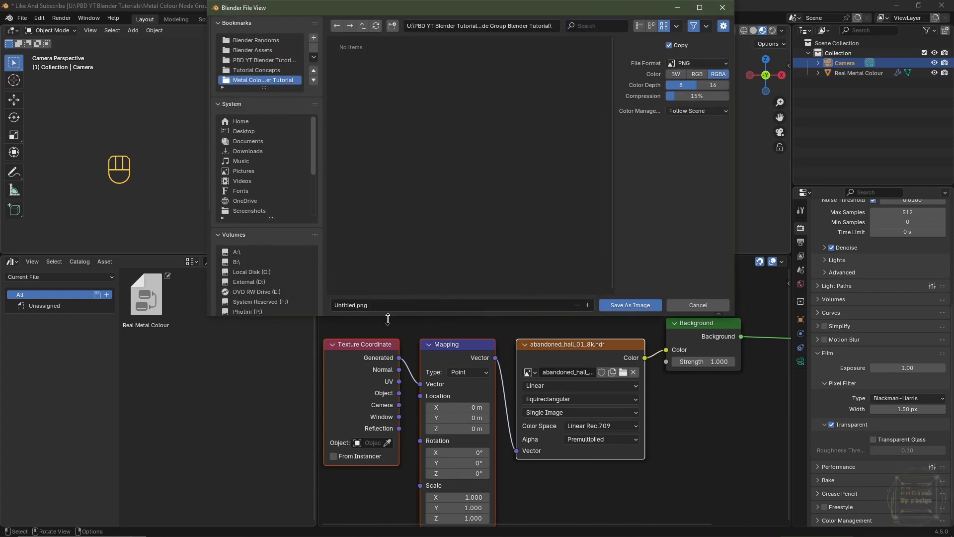
left_click(387, 304)
type("Real Metal Colour Thumbnail")
key("Return")
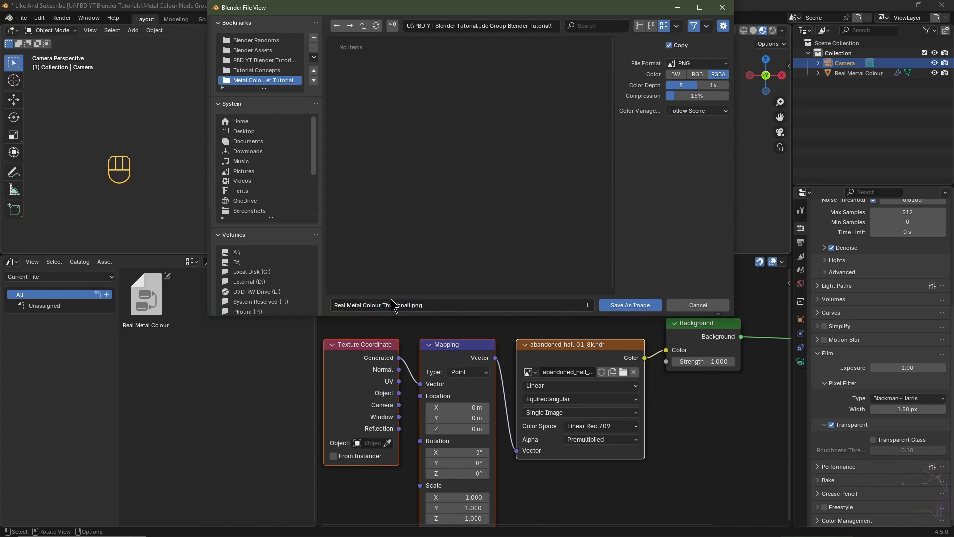
left_click(689, 64)
left_click(624, 120)
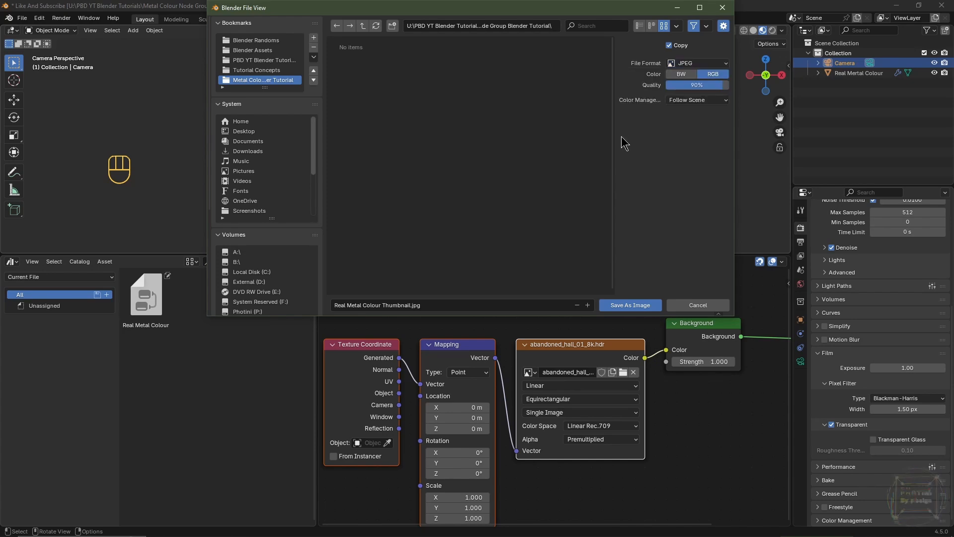
left_click(625, 312)
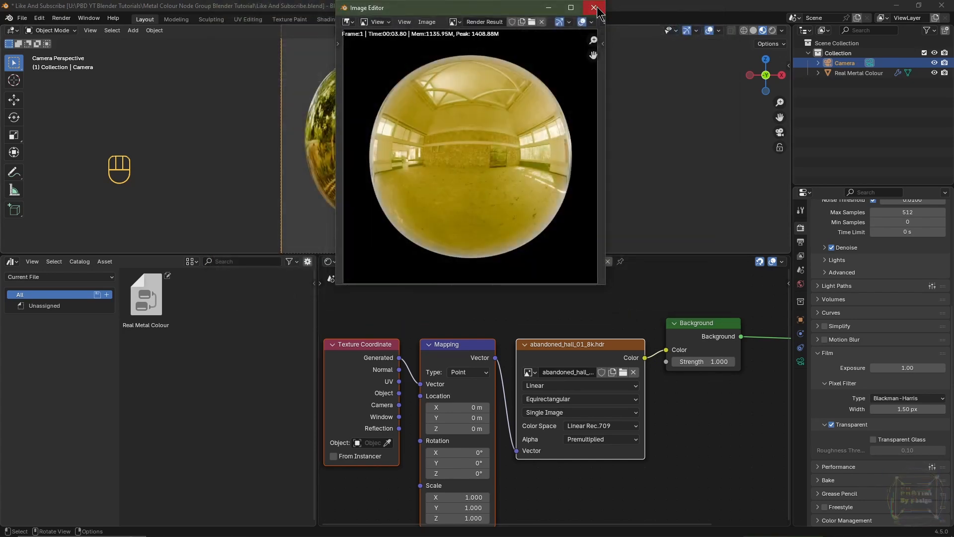
Step: Load Real Metal Colour Thumbnail.jpg as the custom preview of the Real Metal Colour asset
left_click(598, 9)
left_click_drag(318, 315, 474, 315)
left_click(147, 296)
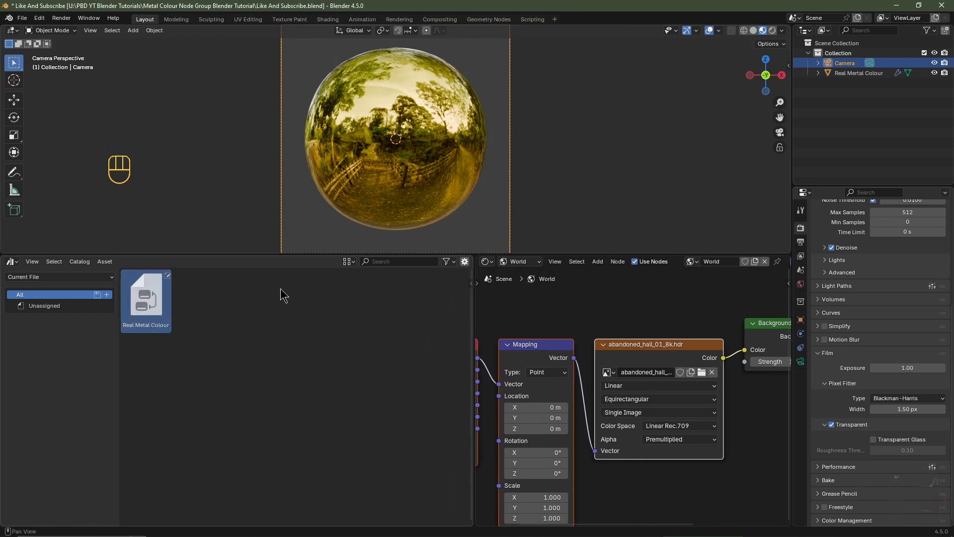
left_click(464, 263)
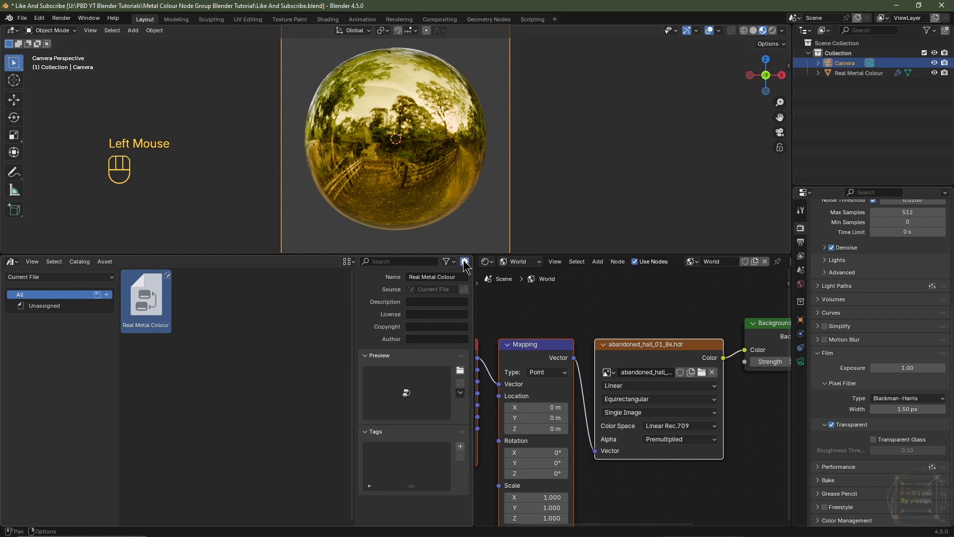
left_click(461, 371)
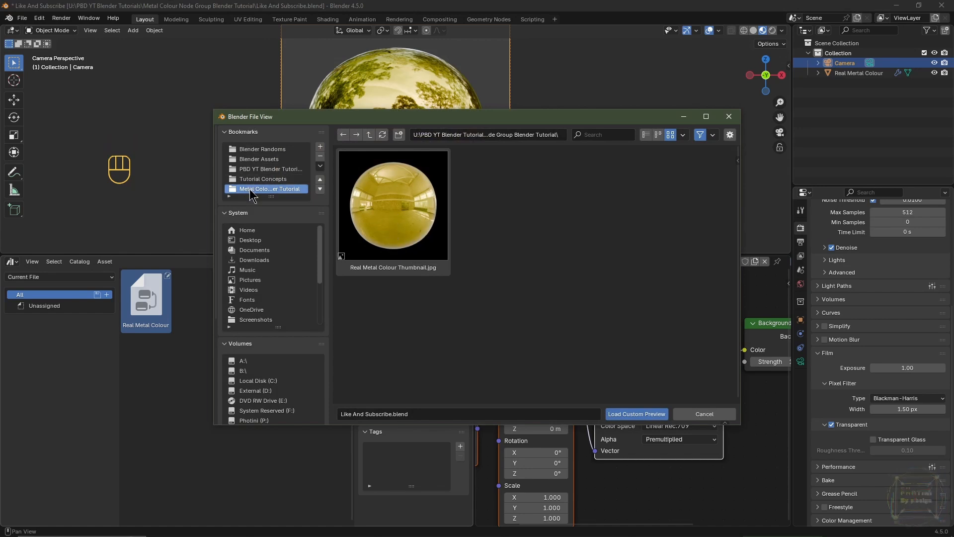
left_click(382, 216)
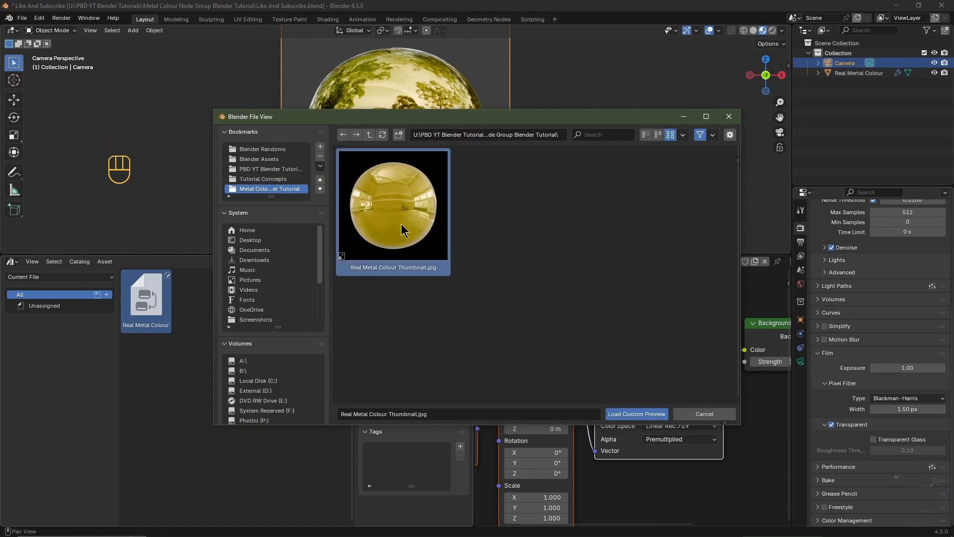
left_click(636, 415)
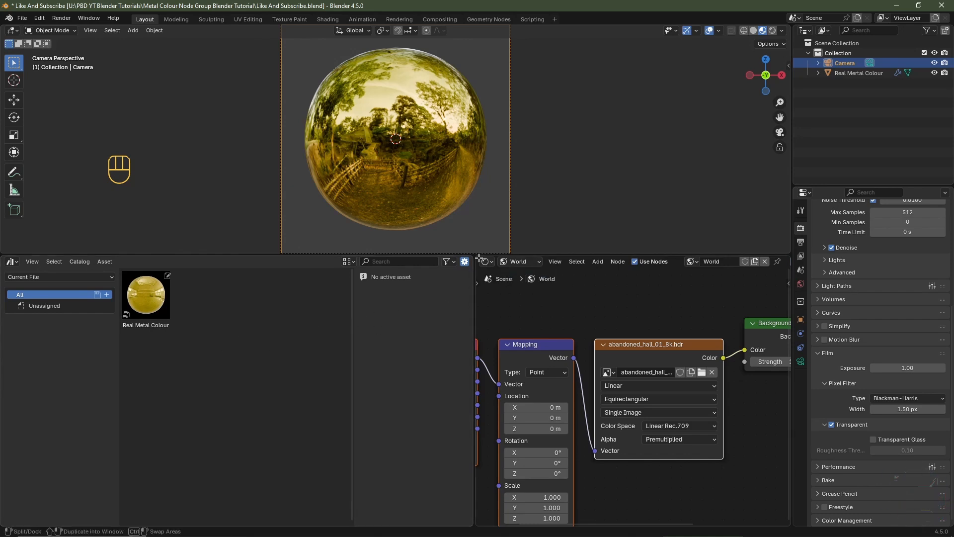
Step: Remove the asset browser area and switch the shader editor to Object shaders
left_click_drag(479, 257, 427, 276)
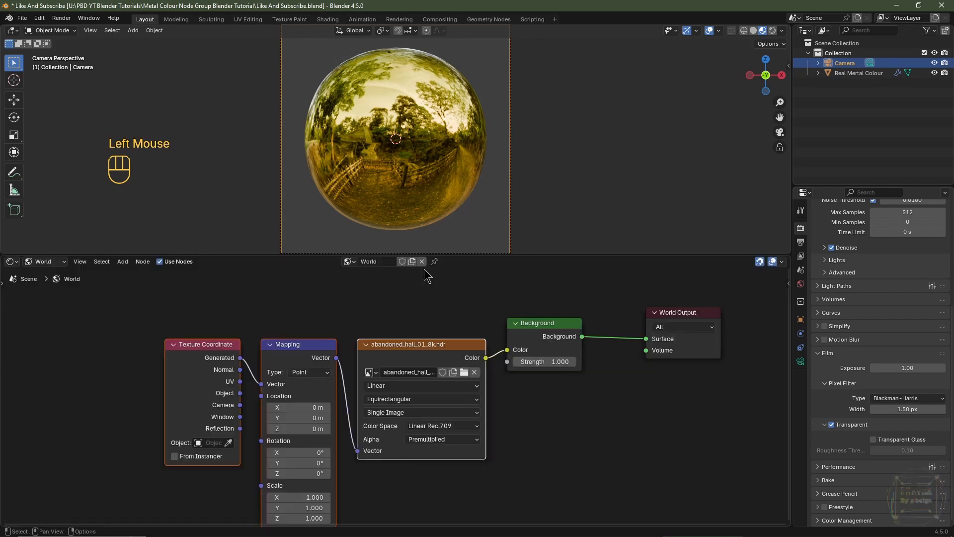
left_click(60, 266)
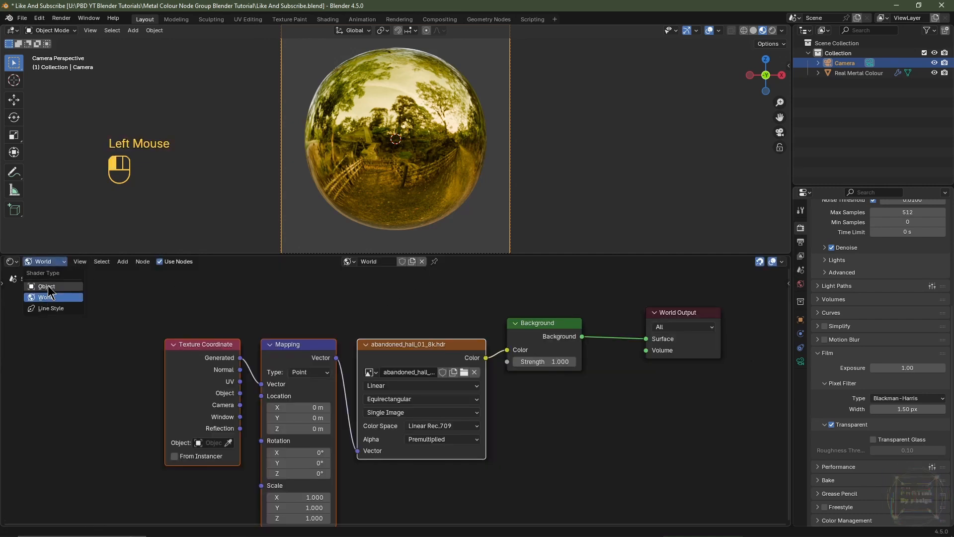
left_click(48, 287)
left_click_drag(380, 254, 373, 389)
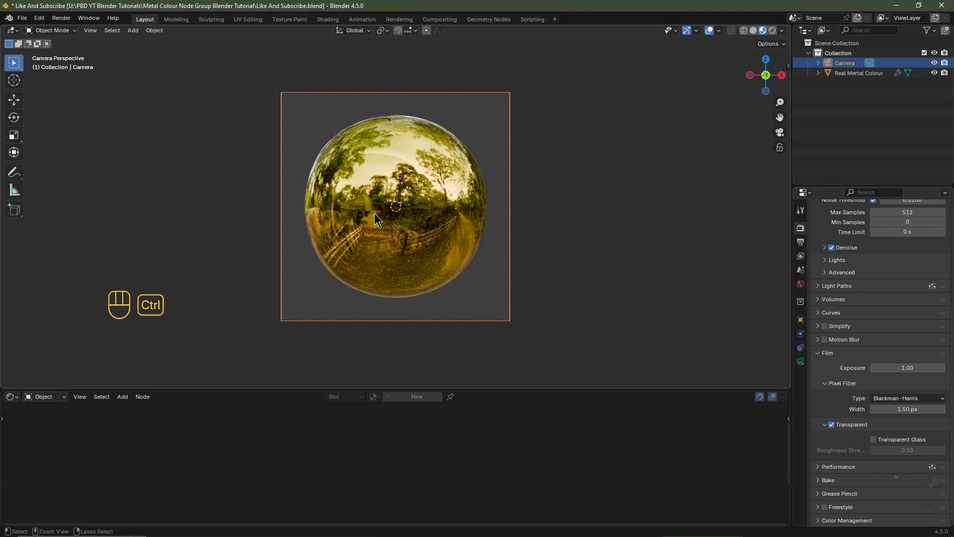
middle_click_drag(375, 213, 324, 297, "ctrl")
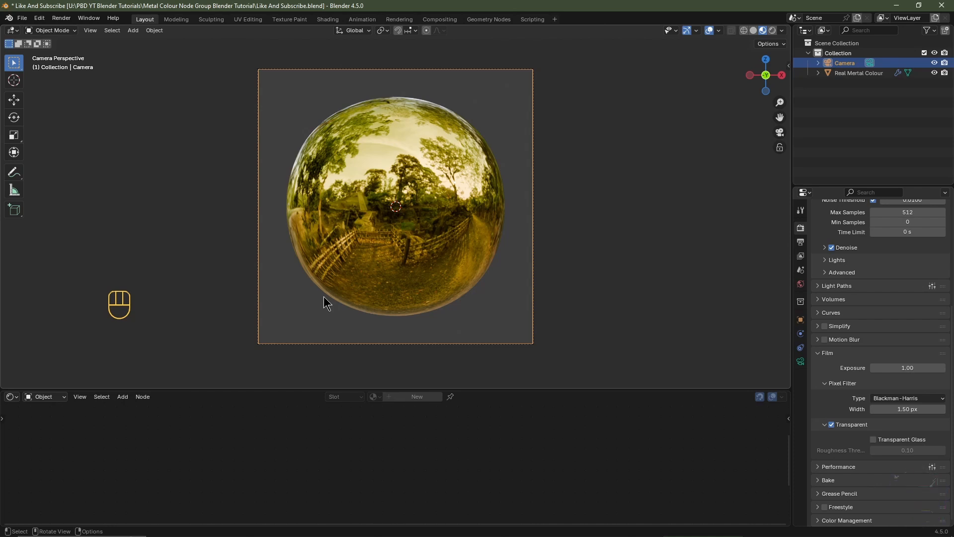
key("F4")
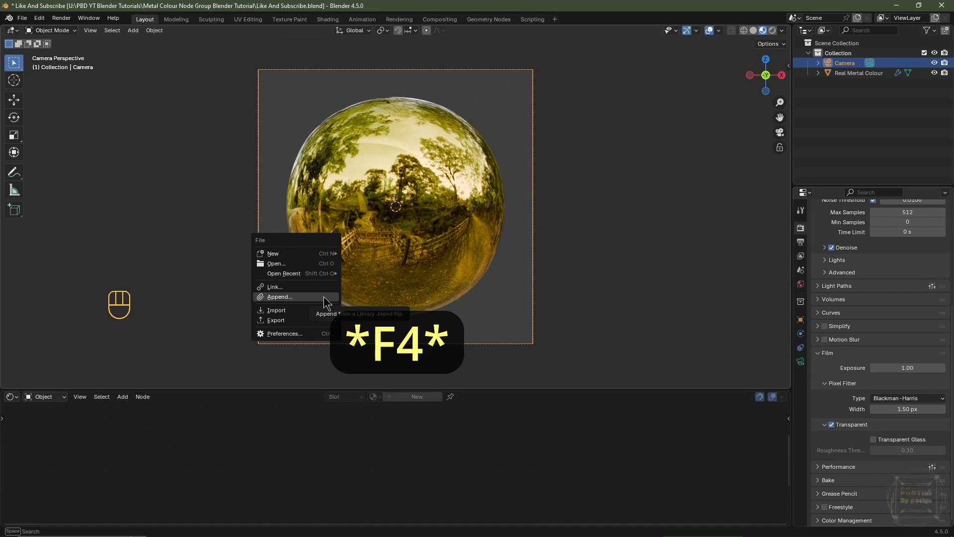
key("Escape")
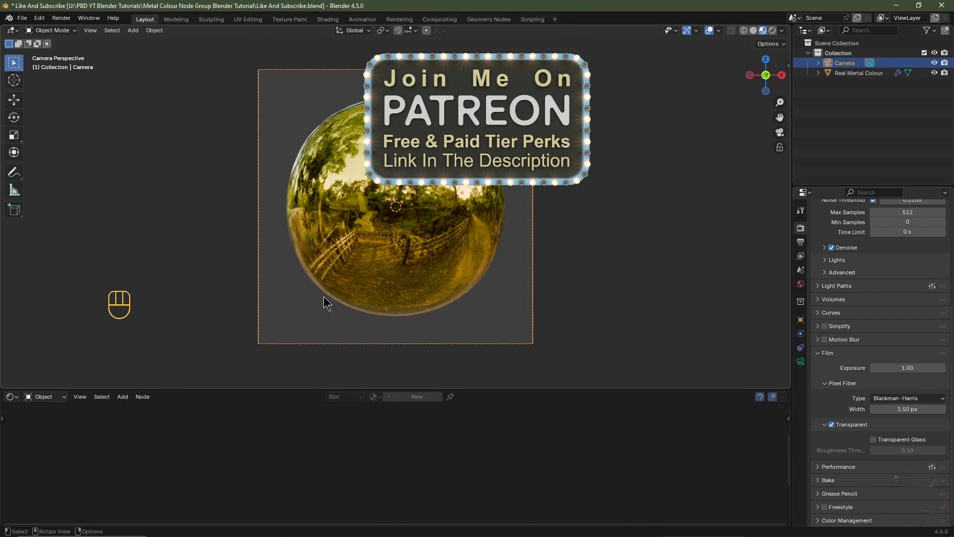